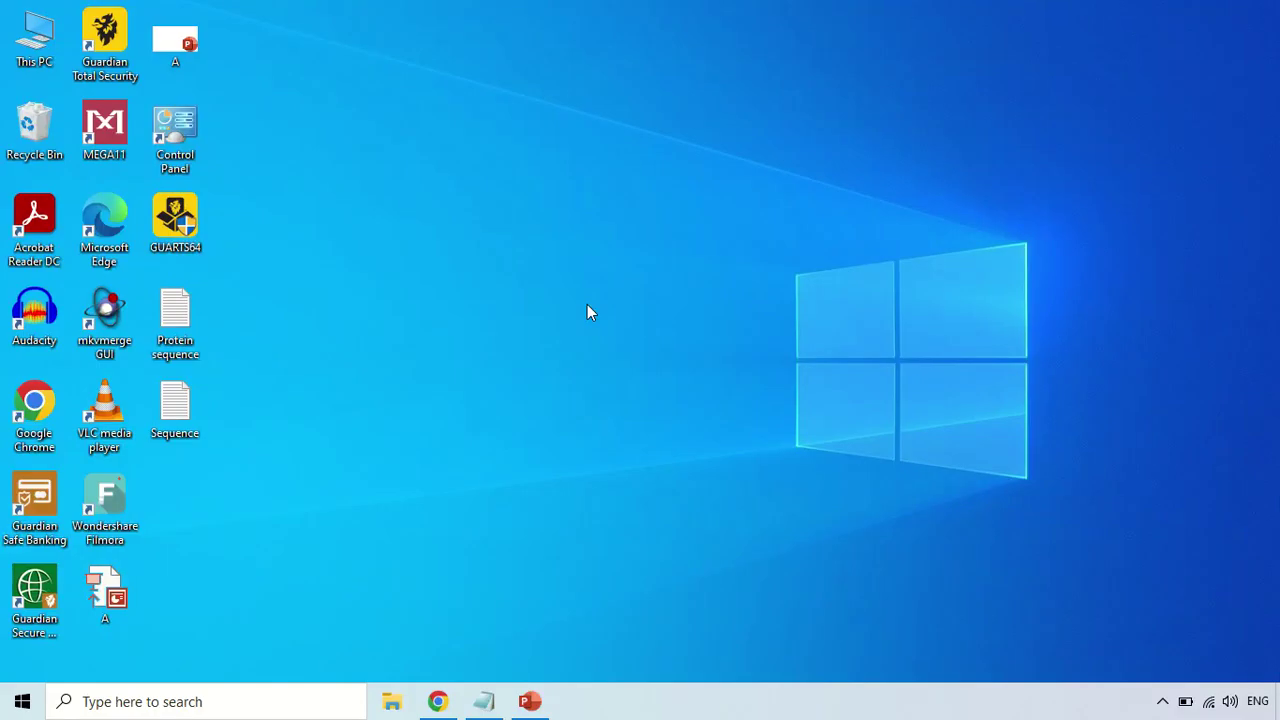
Step: Switch to Chrome, search Google for "string software" and open the STRING functional protein association networks site
click(438, 701)
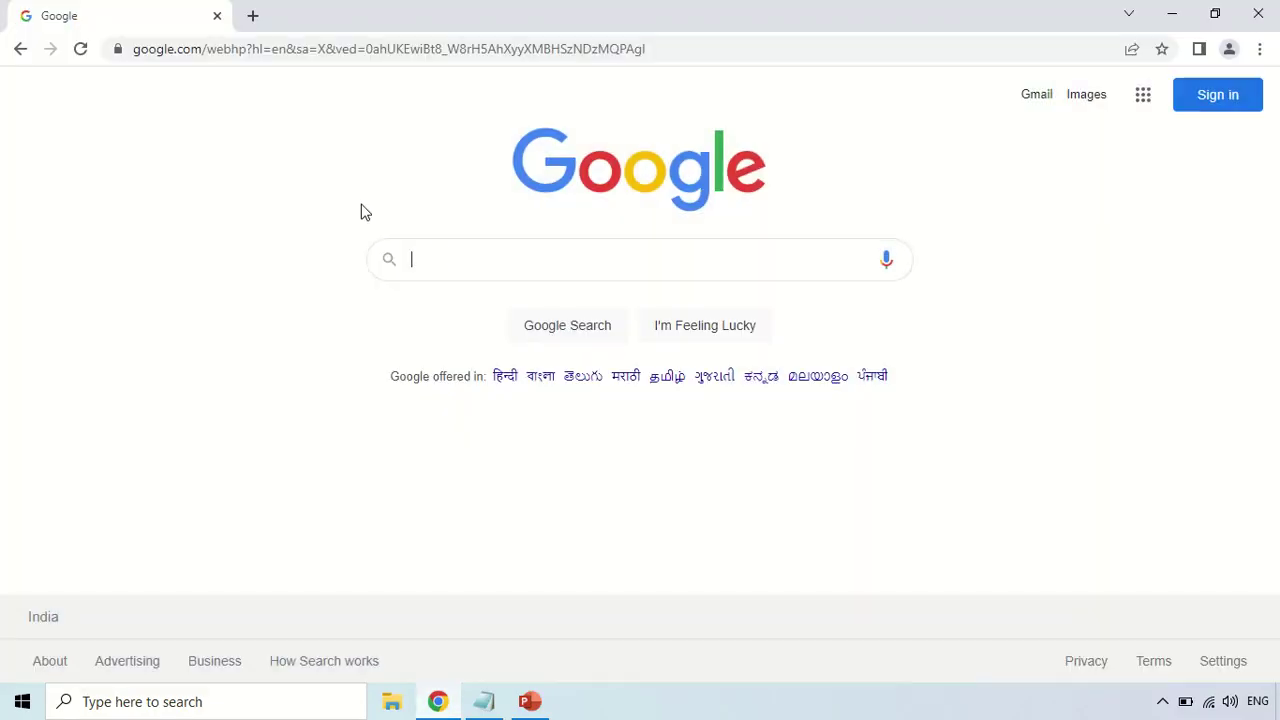
click(444, 256)
text(string)
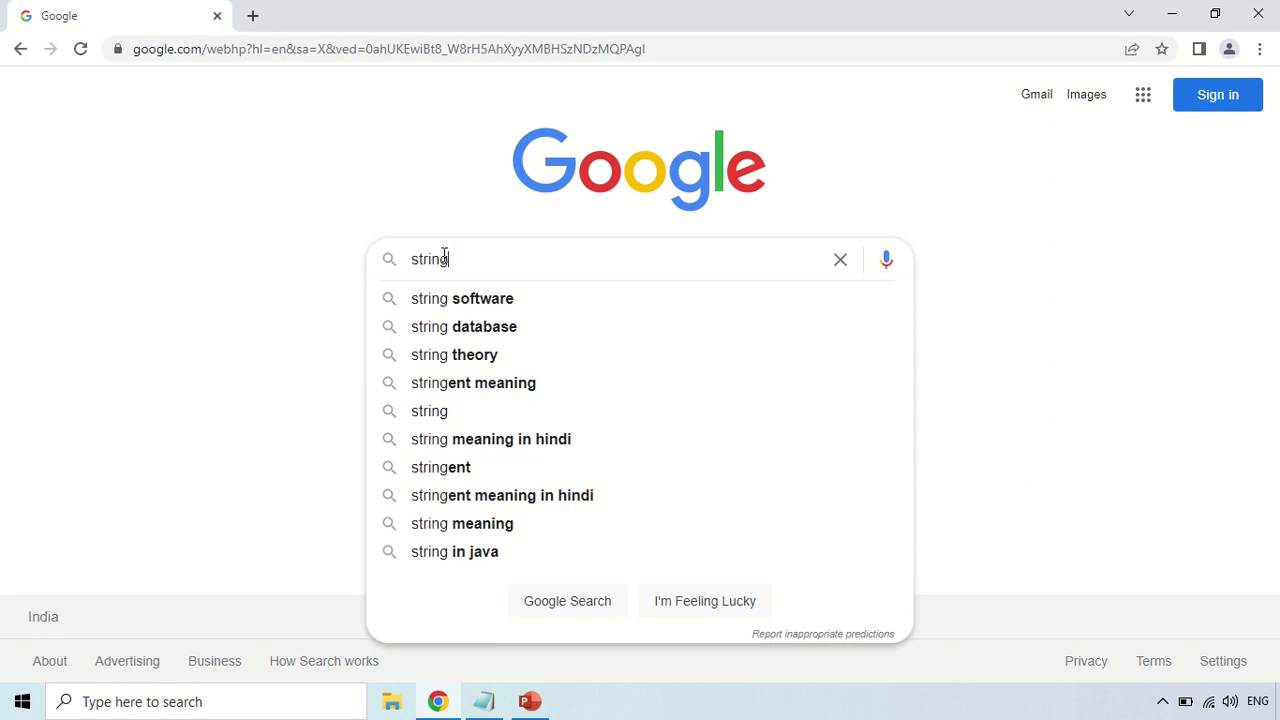
click(446, 298)
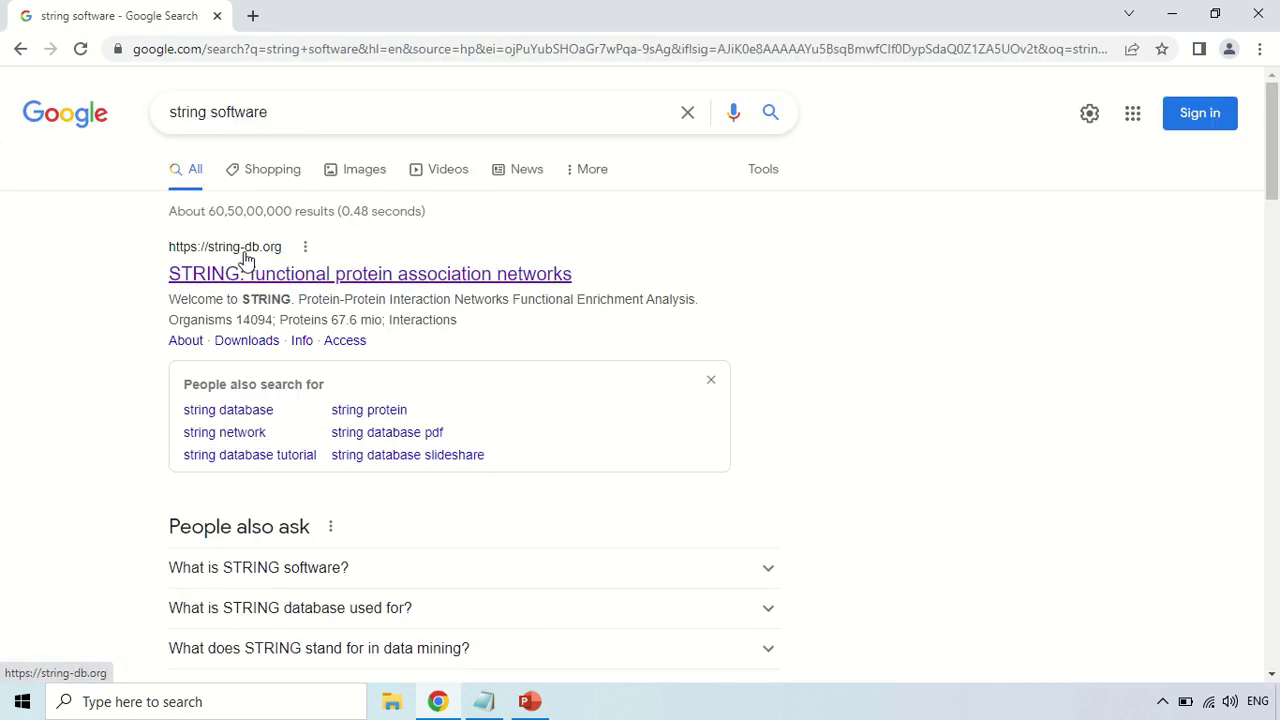
click(297, 277)
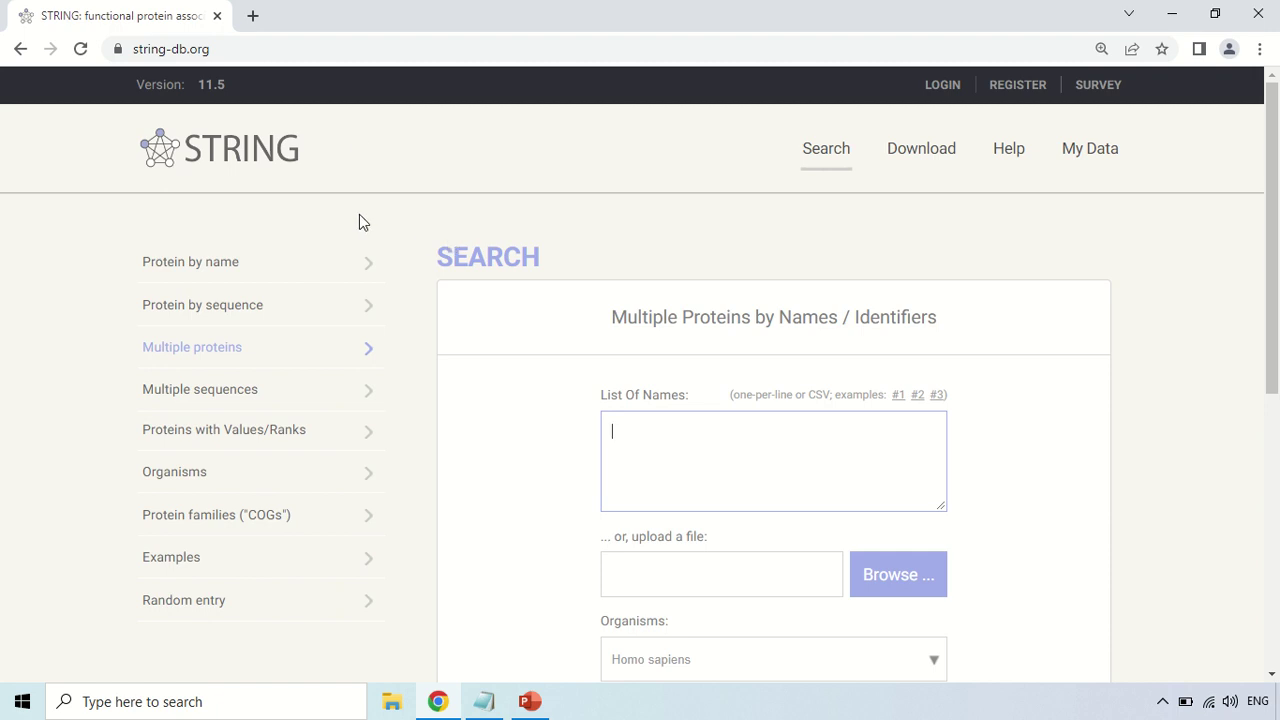
Step: Review the STRING search forms for protein by name, protein by sequence, multiple proteins and multiple sequences, plus the examples page
scroll(371, 218, down, 1)
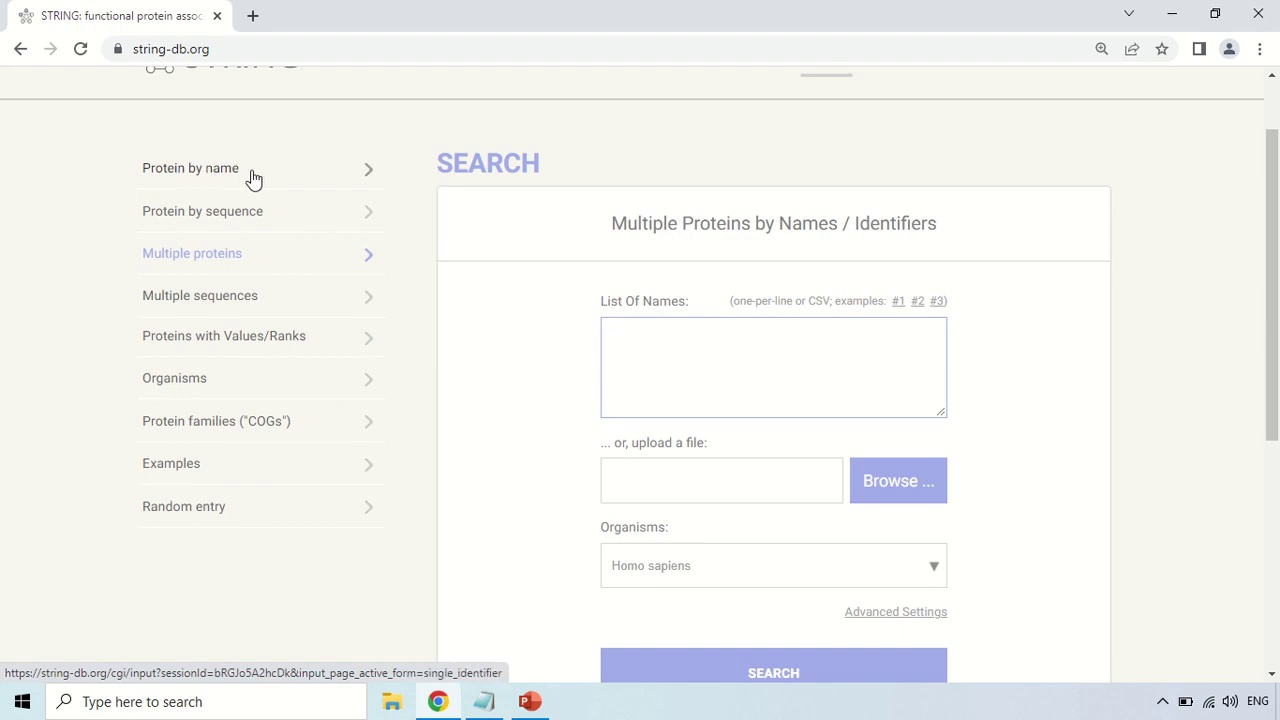
click(210, 171)
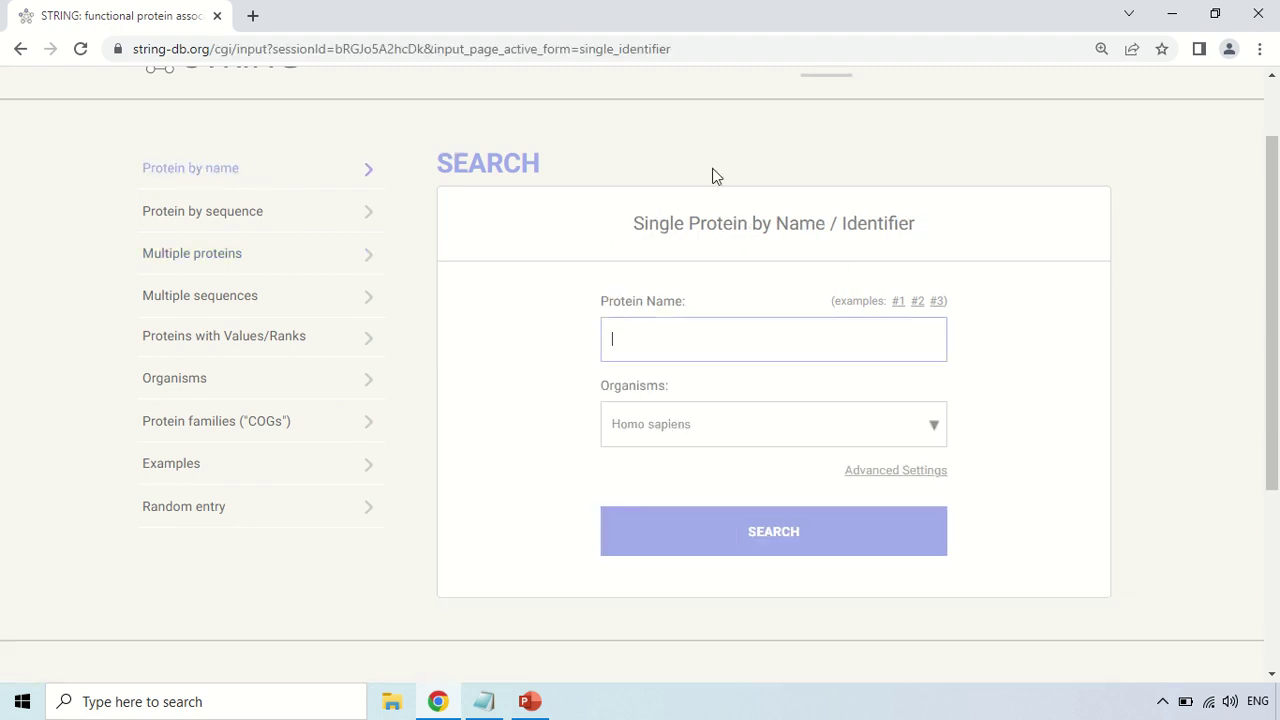
scroll(723, 169, up, 1)
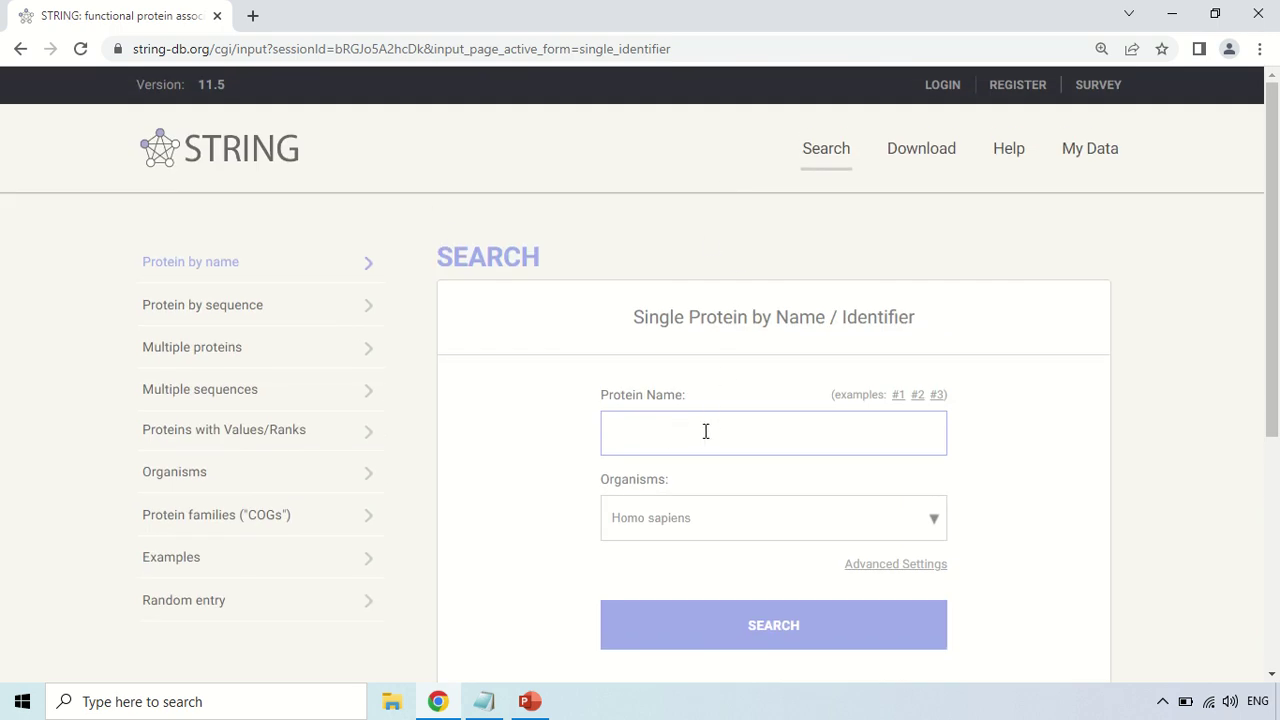
click(198, 314)
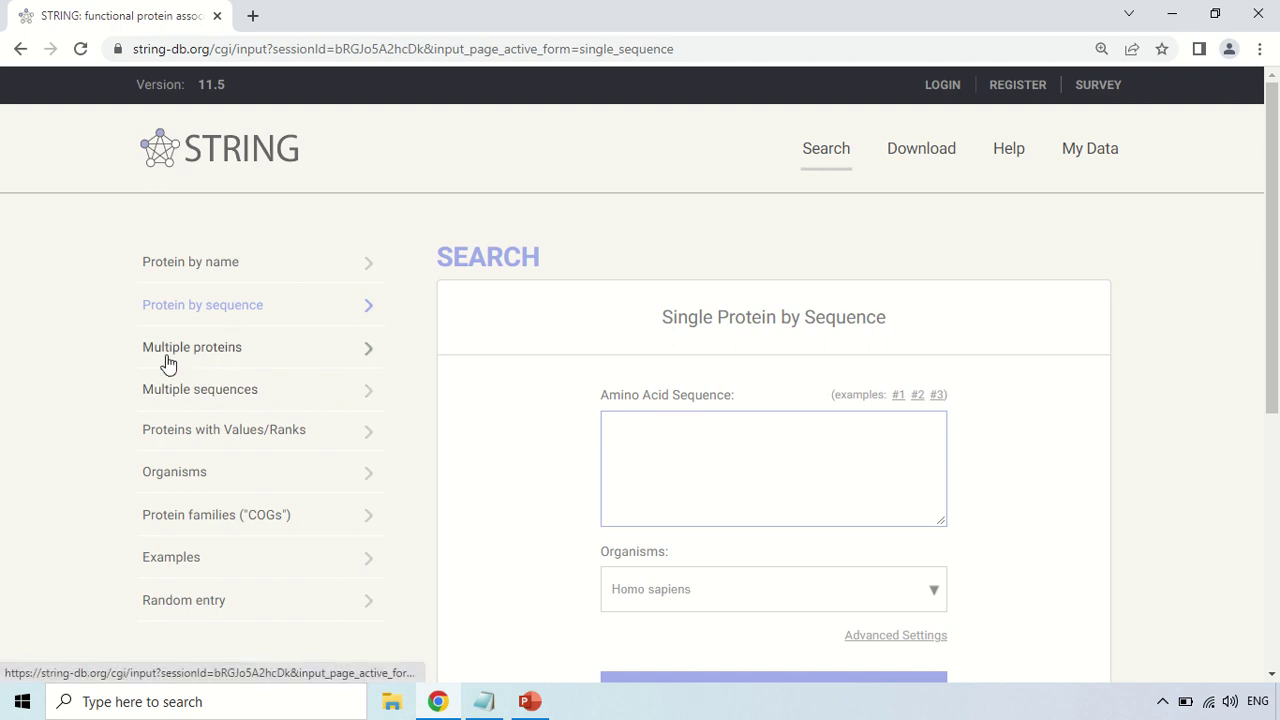
click(220, 350)
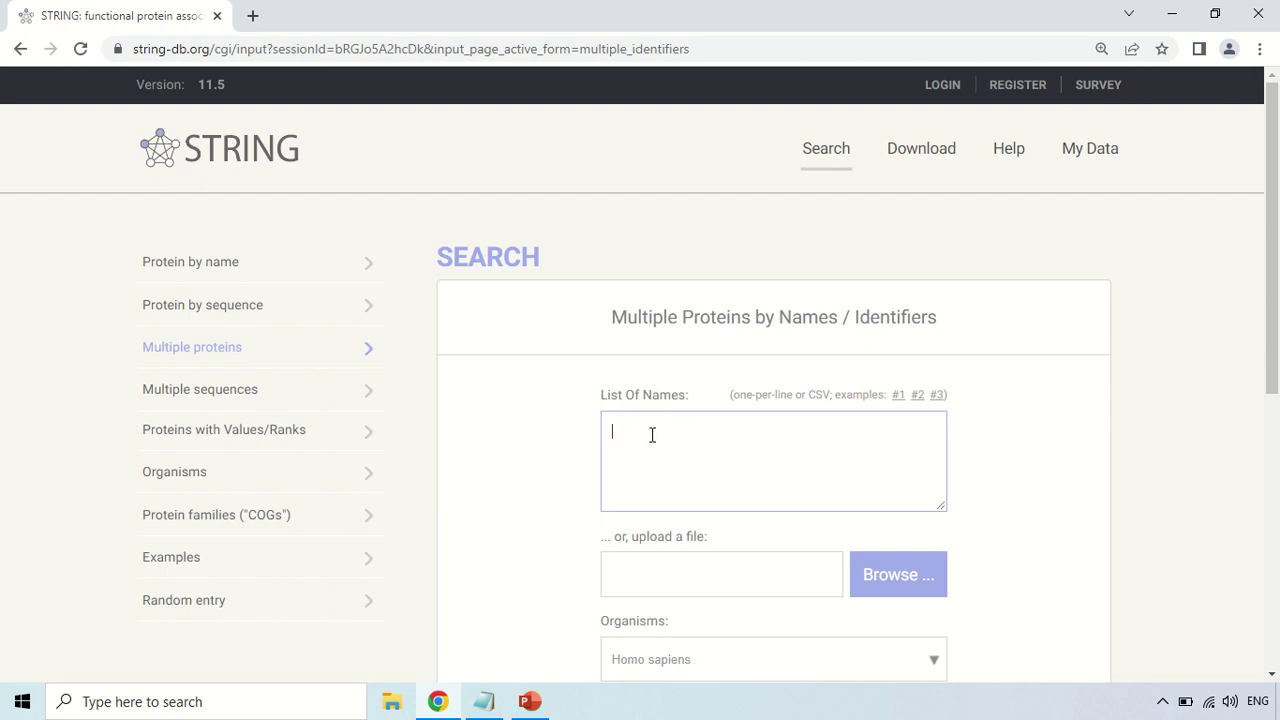
click(227, 402)
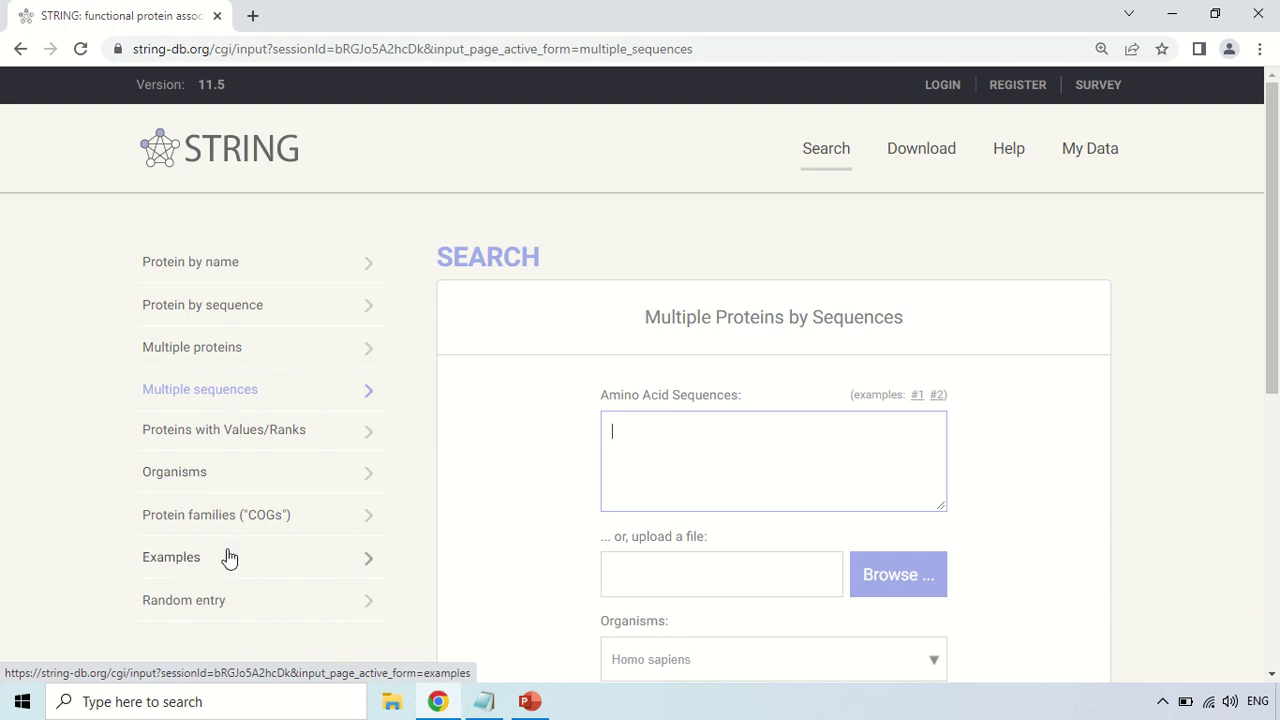
click(183, 563)
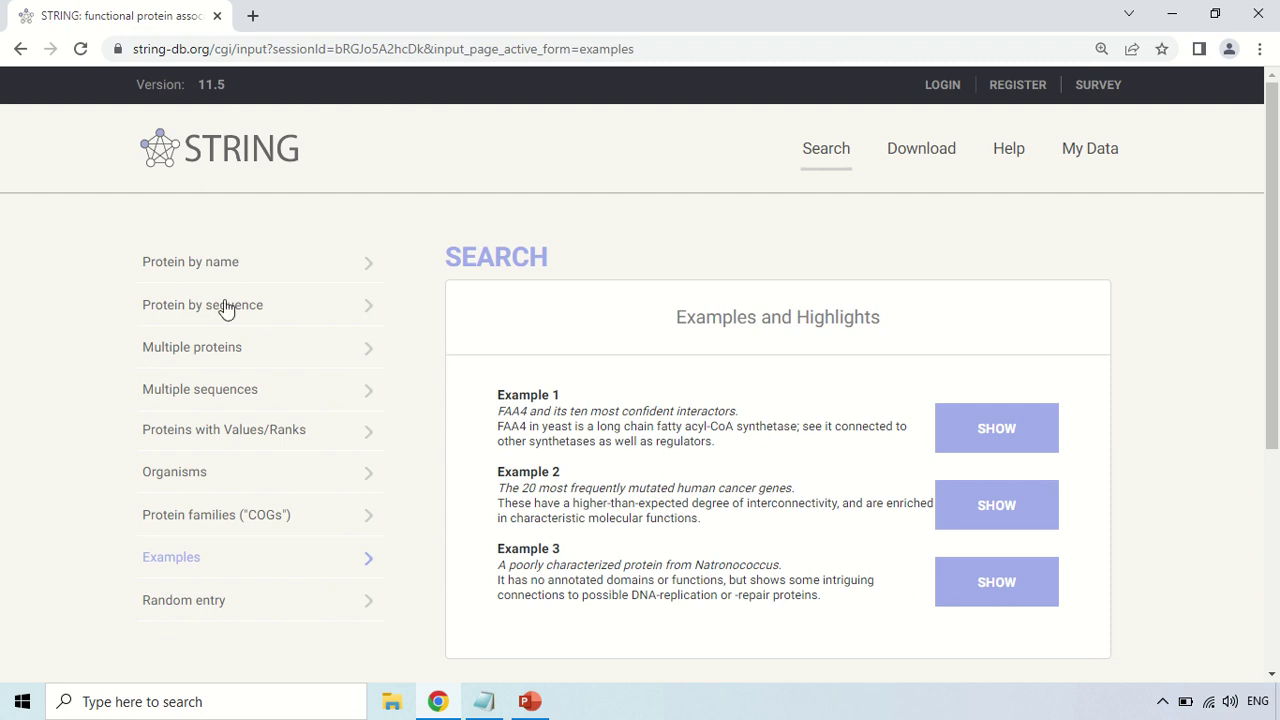
Step: Return to the single-protein search by name and enter insulin as the protein name
click(178, 270)
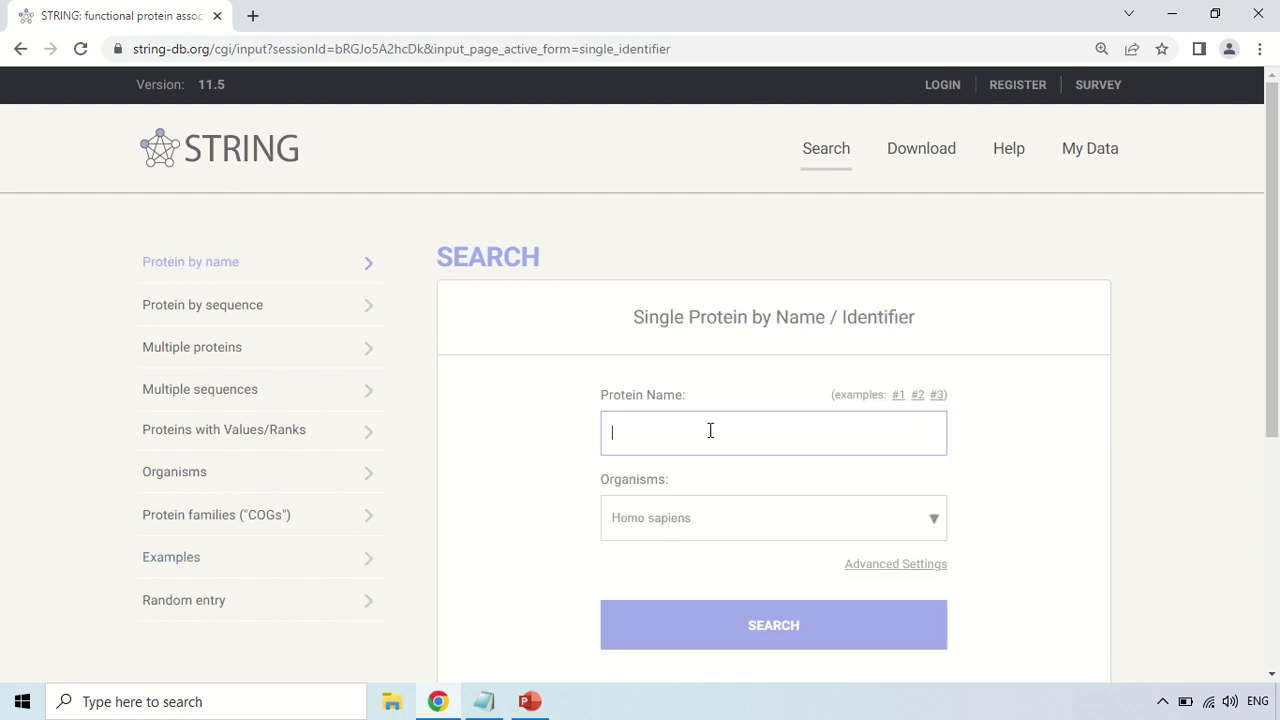
text(insulin)
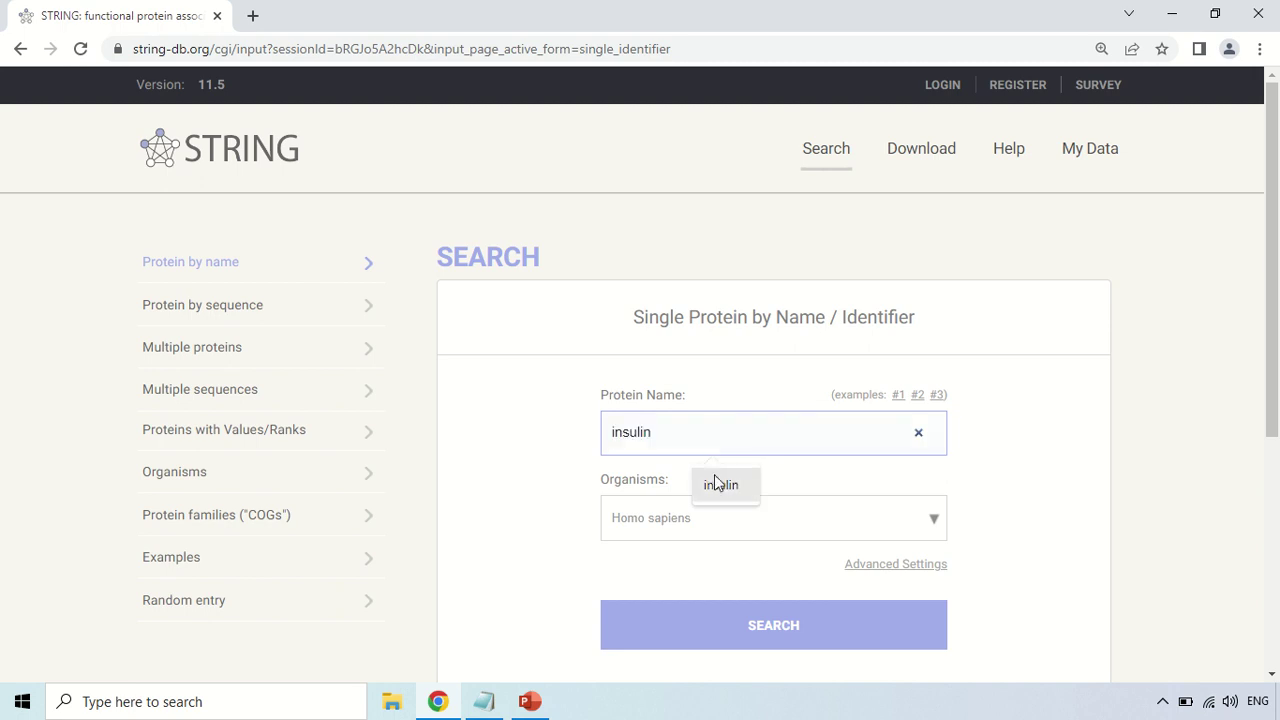
click(725, 486)
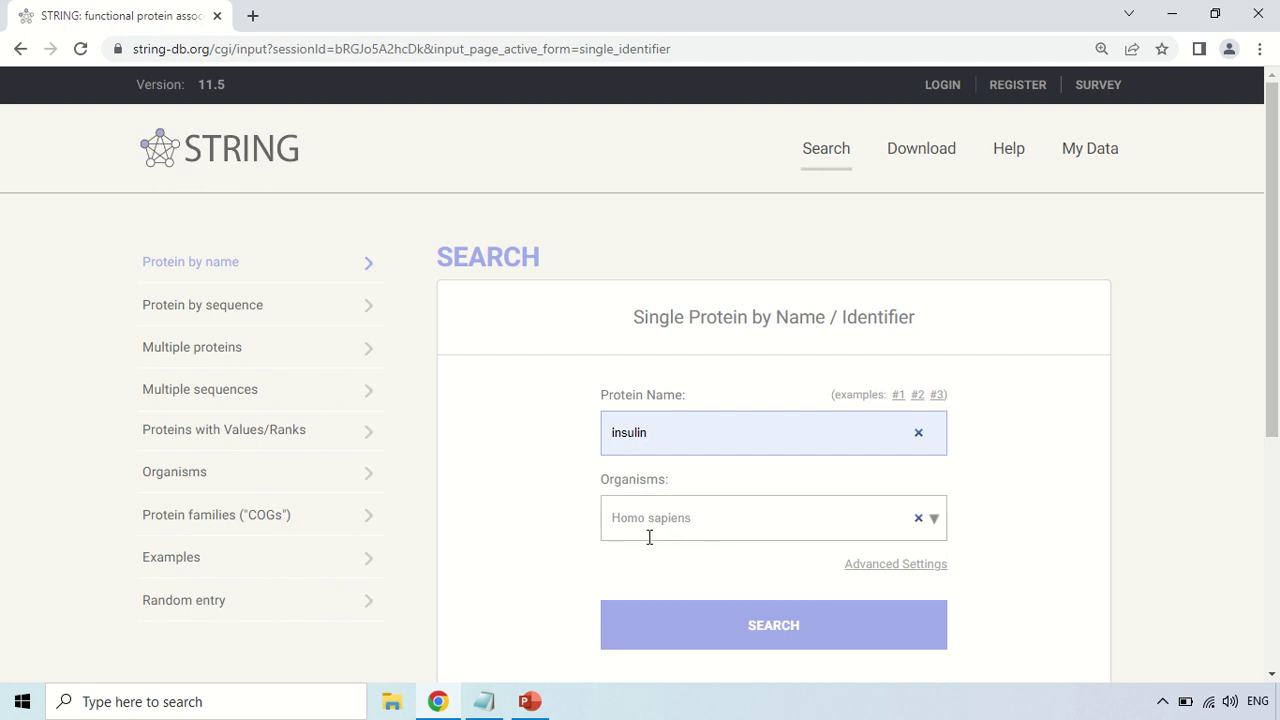
Step: Browse the available organisms and set the organism for the insulin search to Homo sapiens
click(936, 522)
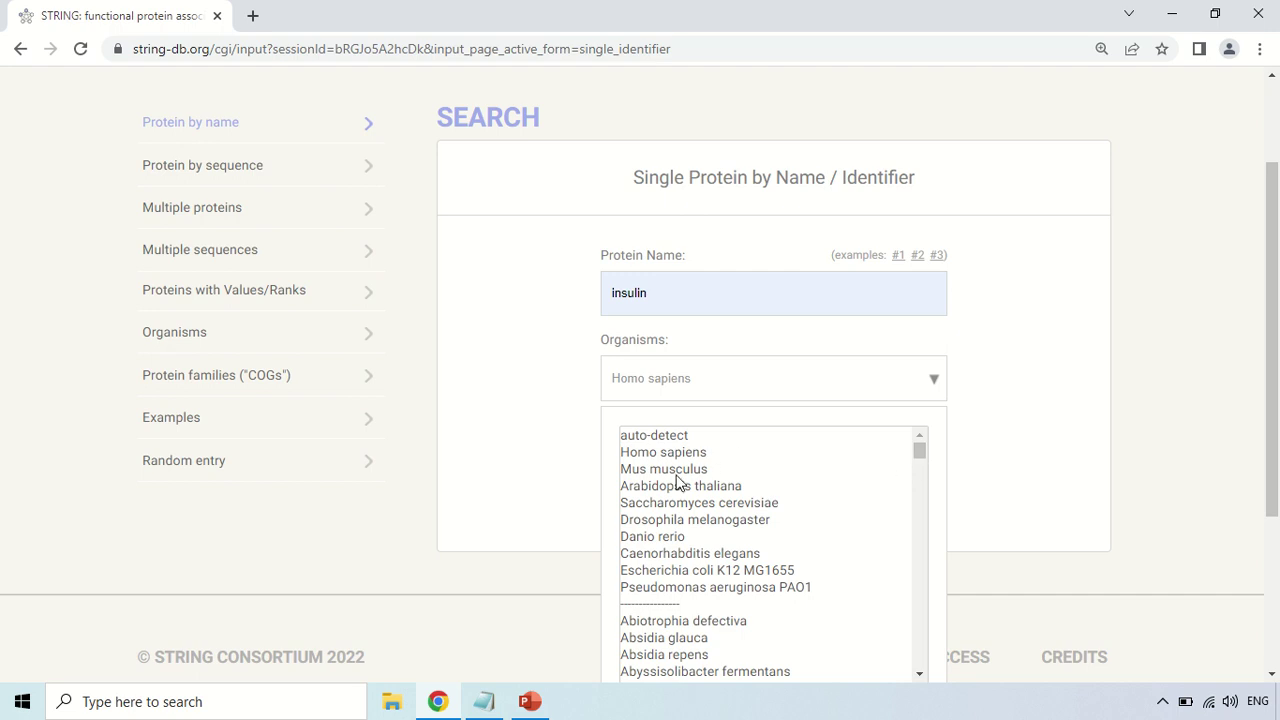
scroll(823, 480, down, 1)
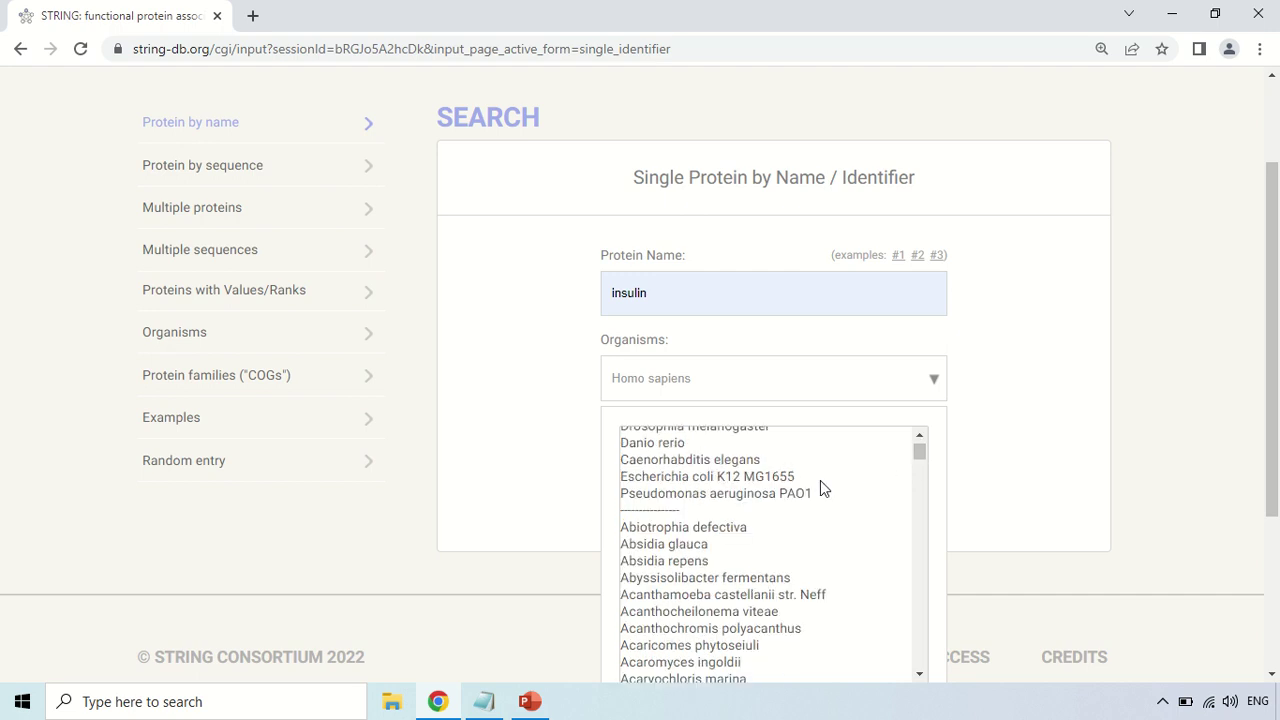
scroll(820, 480, down, 1)
mouse_move(922, 451)
mouse_down()
mouse_move(928, 670)
mouse_move(931, 455)
mouse_up()
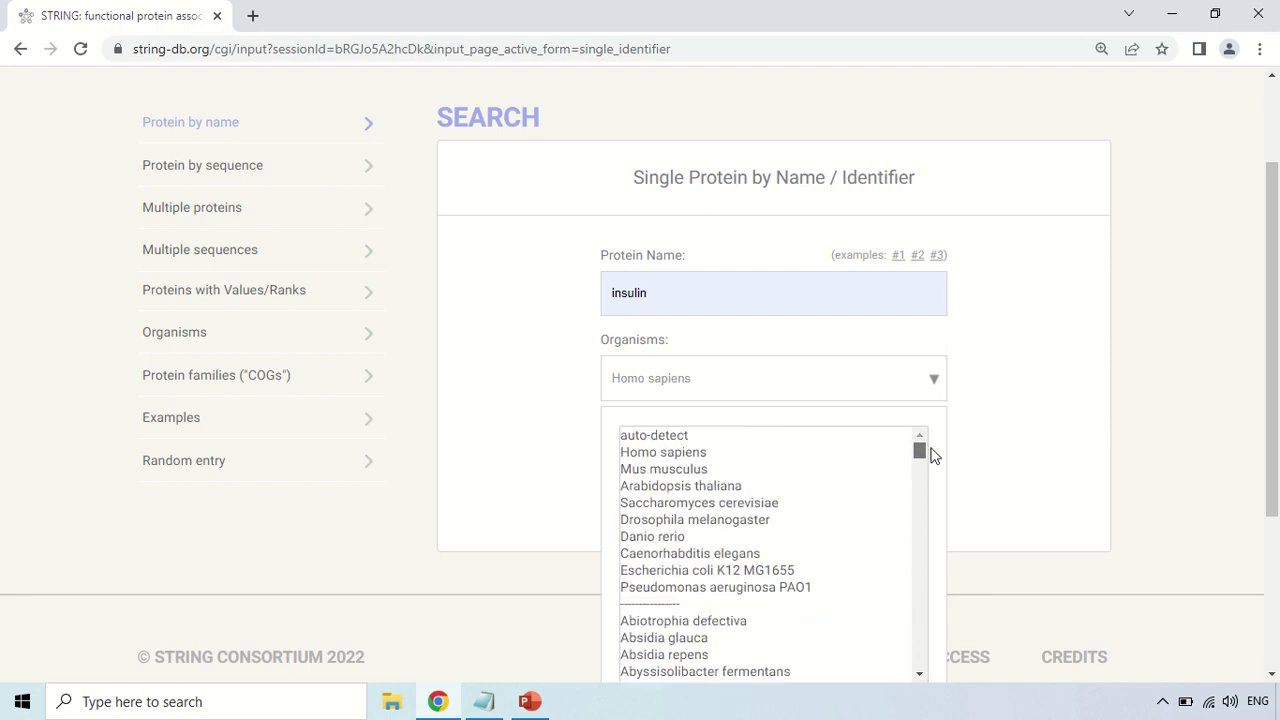
click(683, 455)
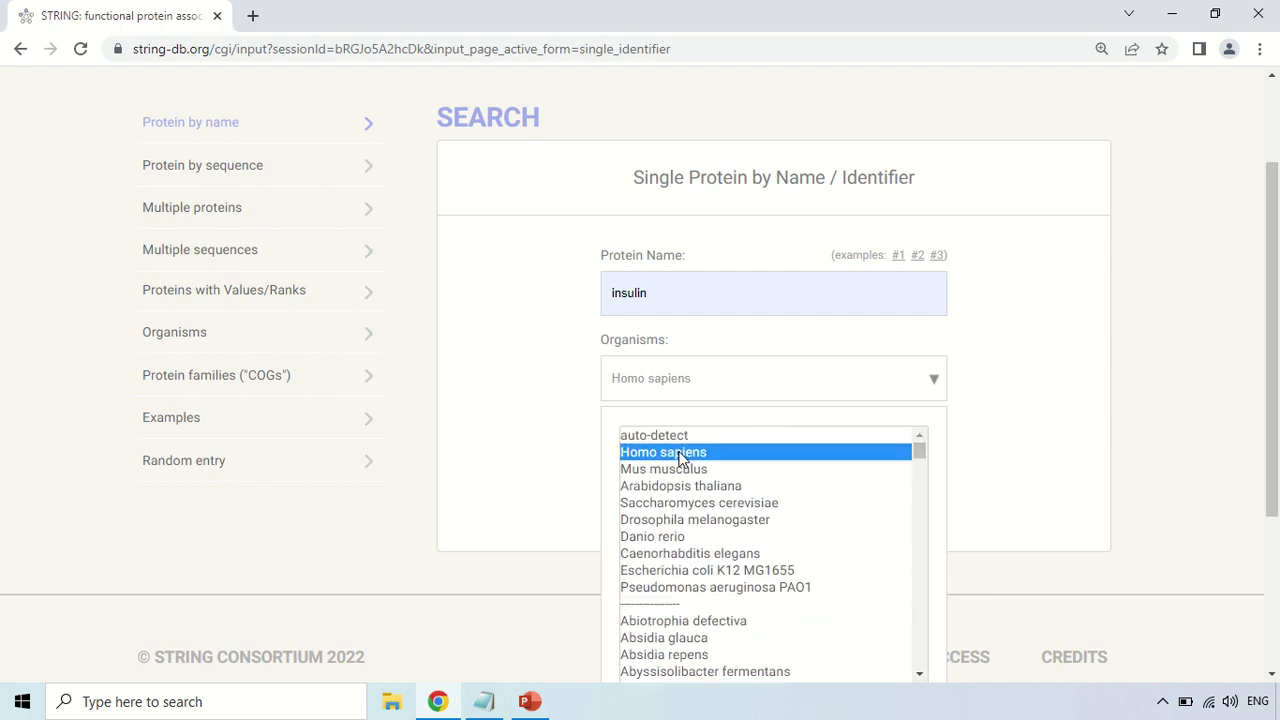
click(1010, 445)
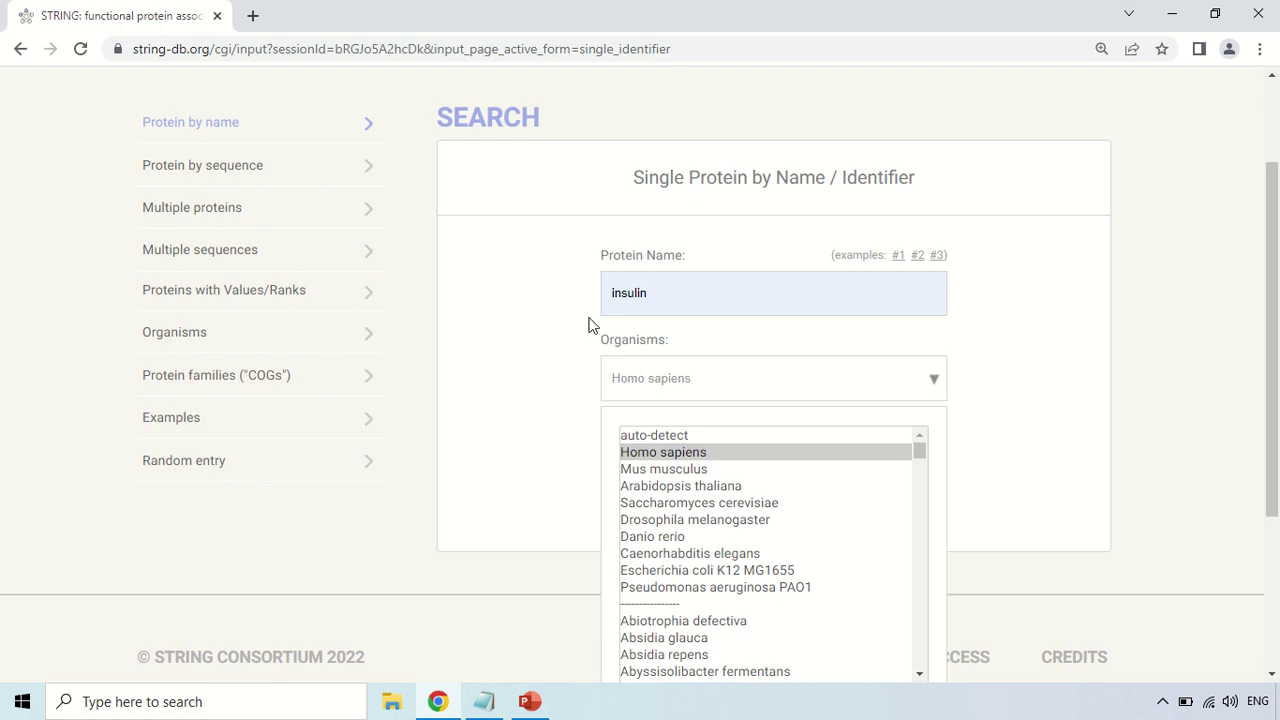
click(803, 375)
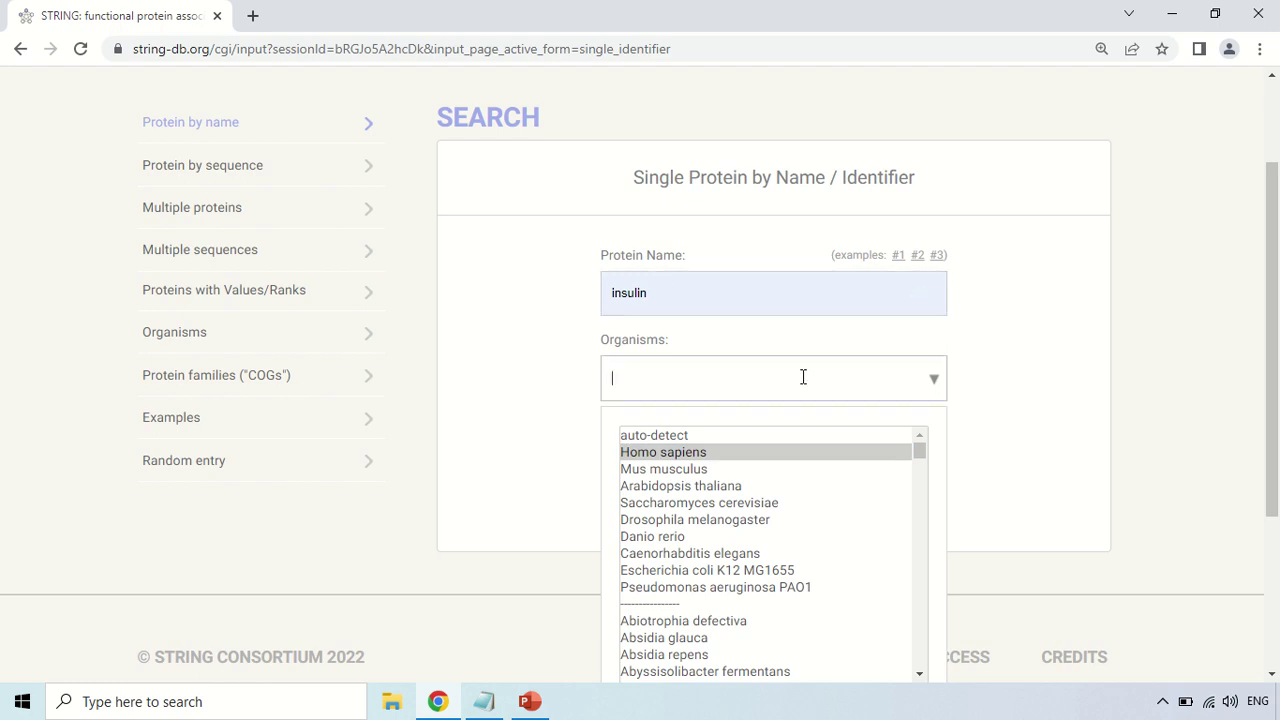
click(668, 435)
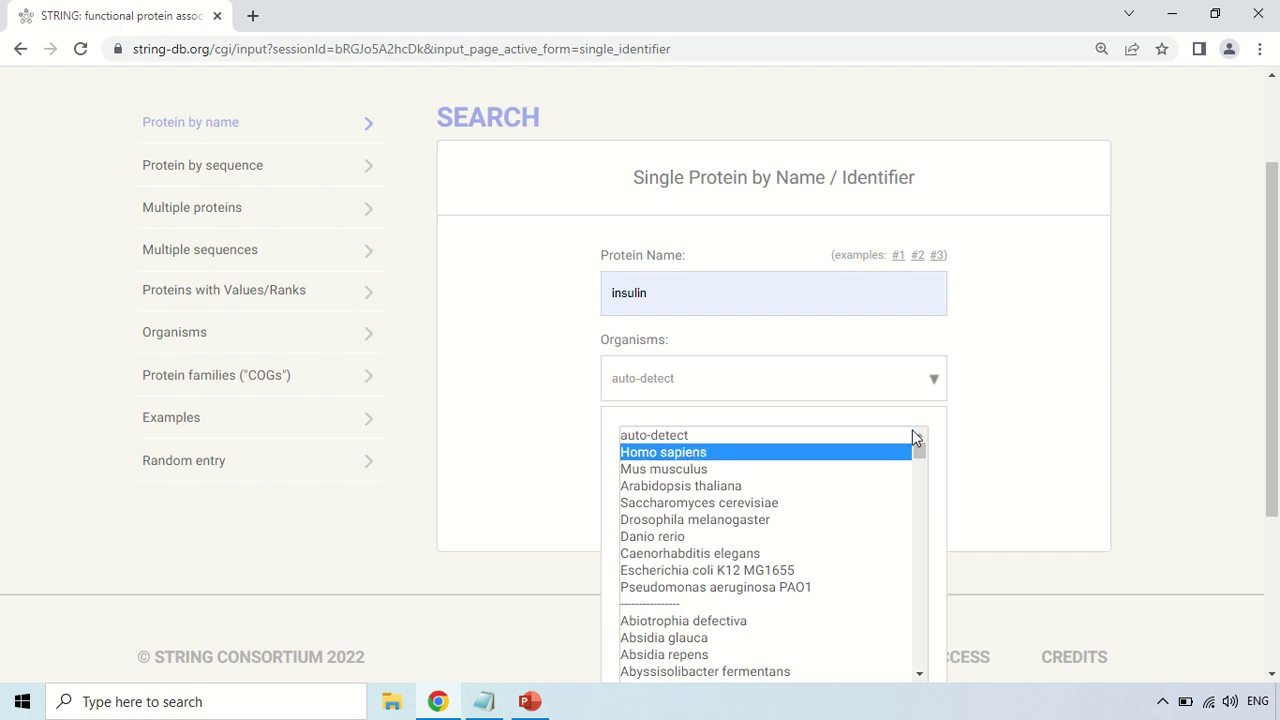
click(668, 452)
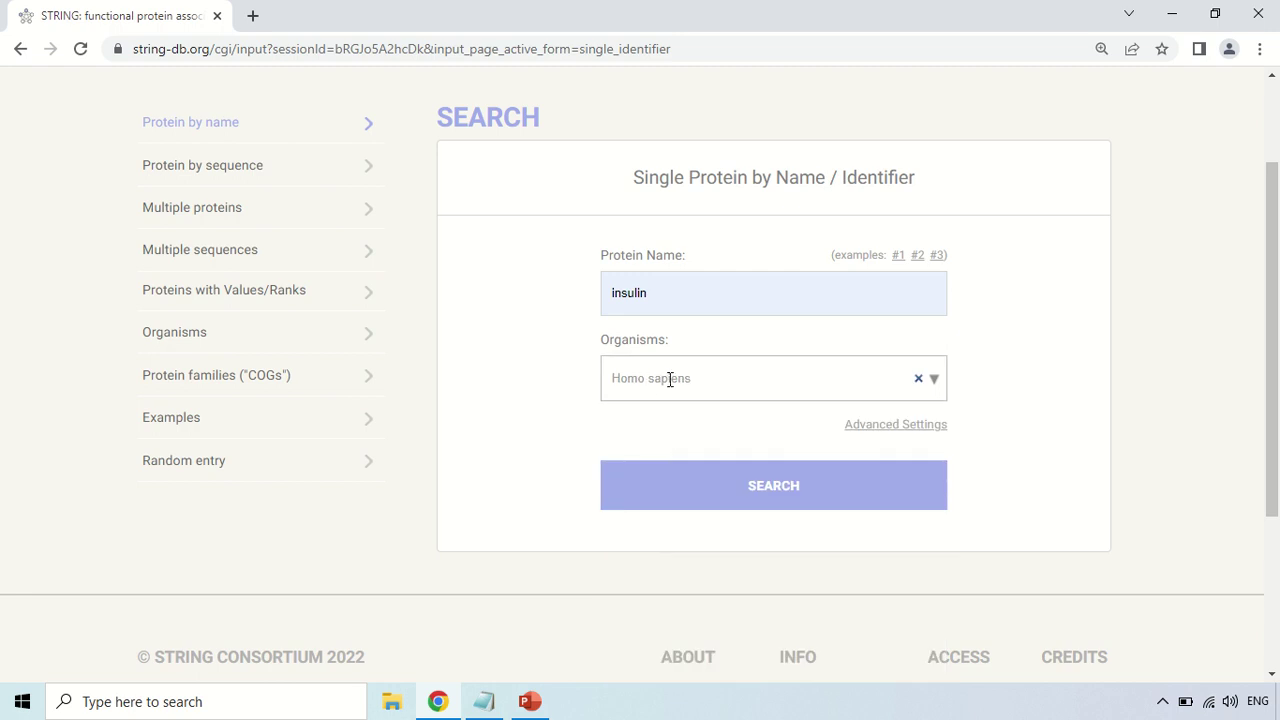
Step: Run the protein search, select the Homo sapiens INS match and continue to its interaction network
click(778, 487)
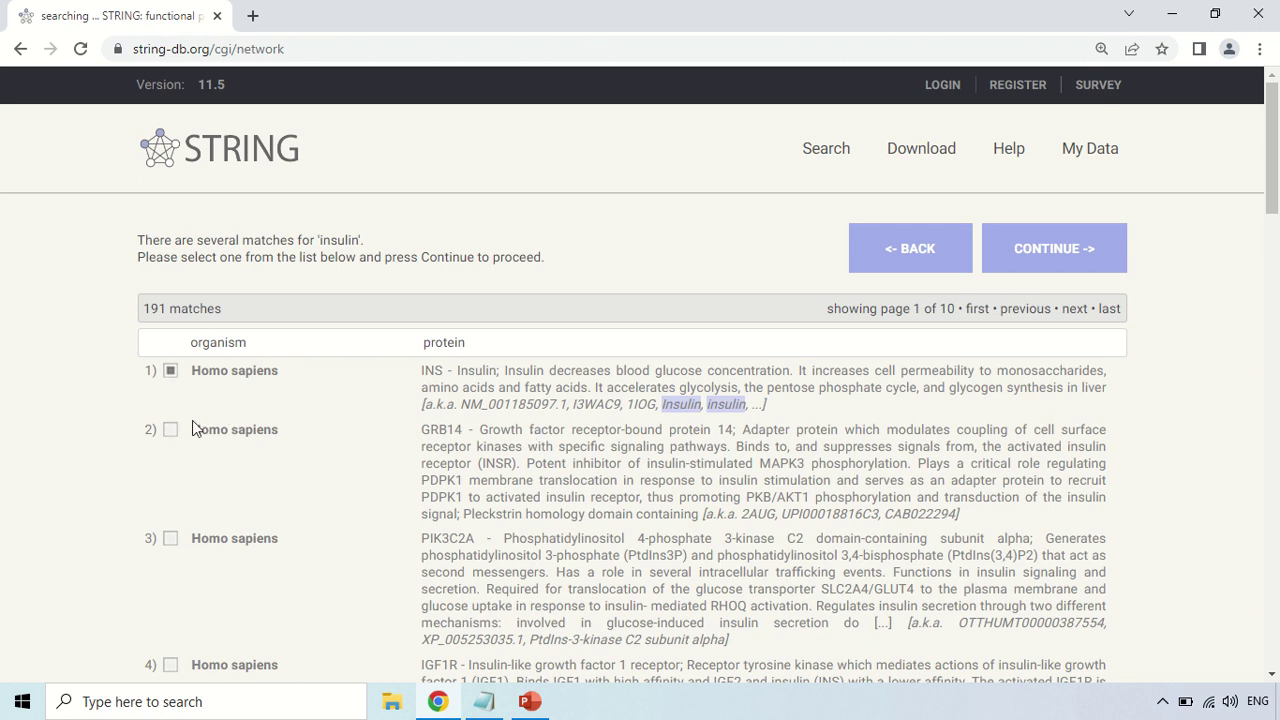
click(171, 372)
click(1049, 245)
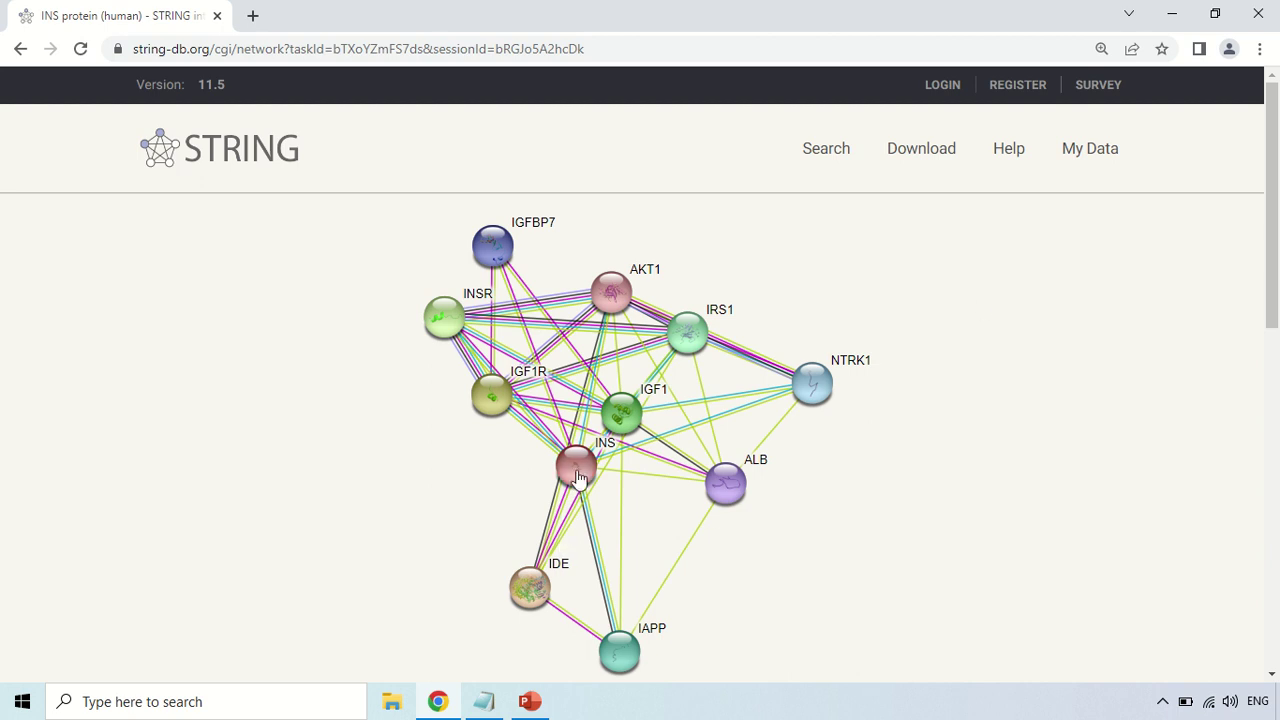
Step: Move the INS node away from the cluster to the far right of the network, beyond NTRK1
drag(578, 478, 1056, 322)
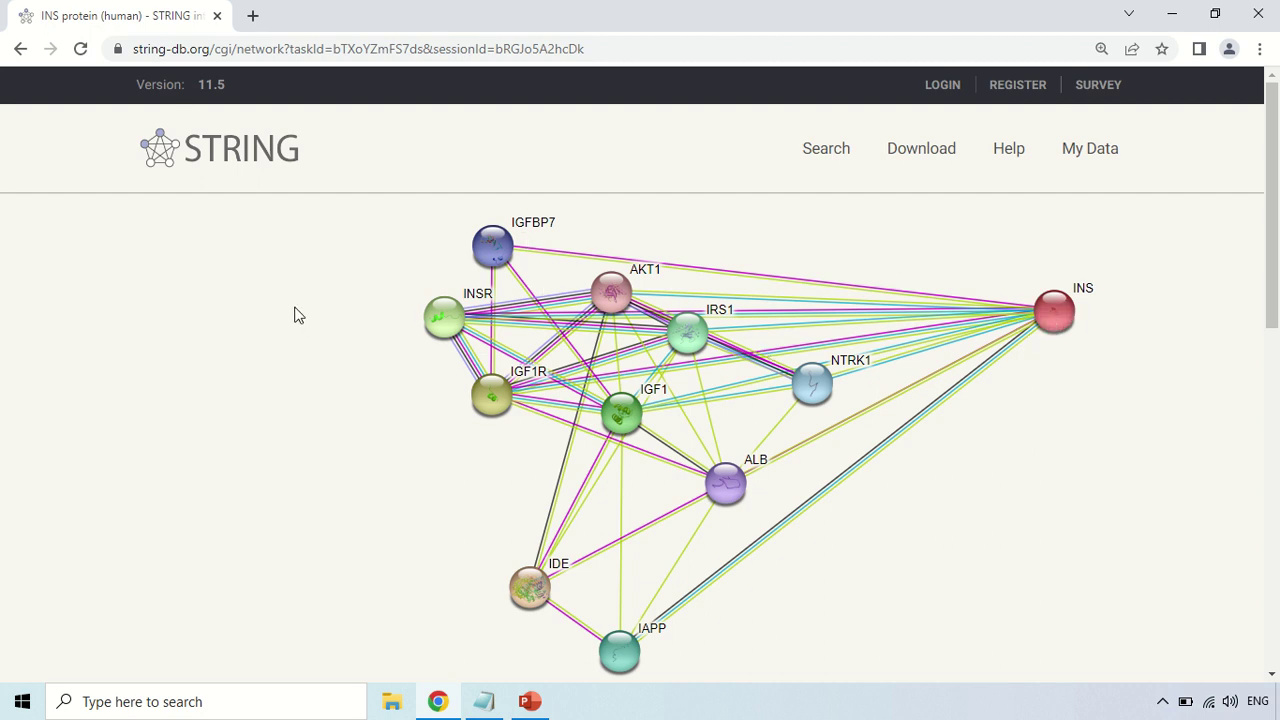
Step: Display the network legend and compare its node color, node content and edge explanations with the INS interaction network
scroll(296, 316, down, 1)
scroll(278, 315, down, 1)
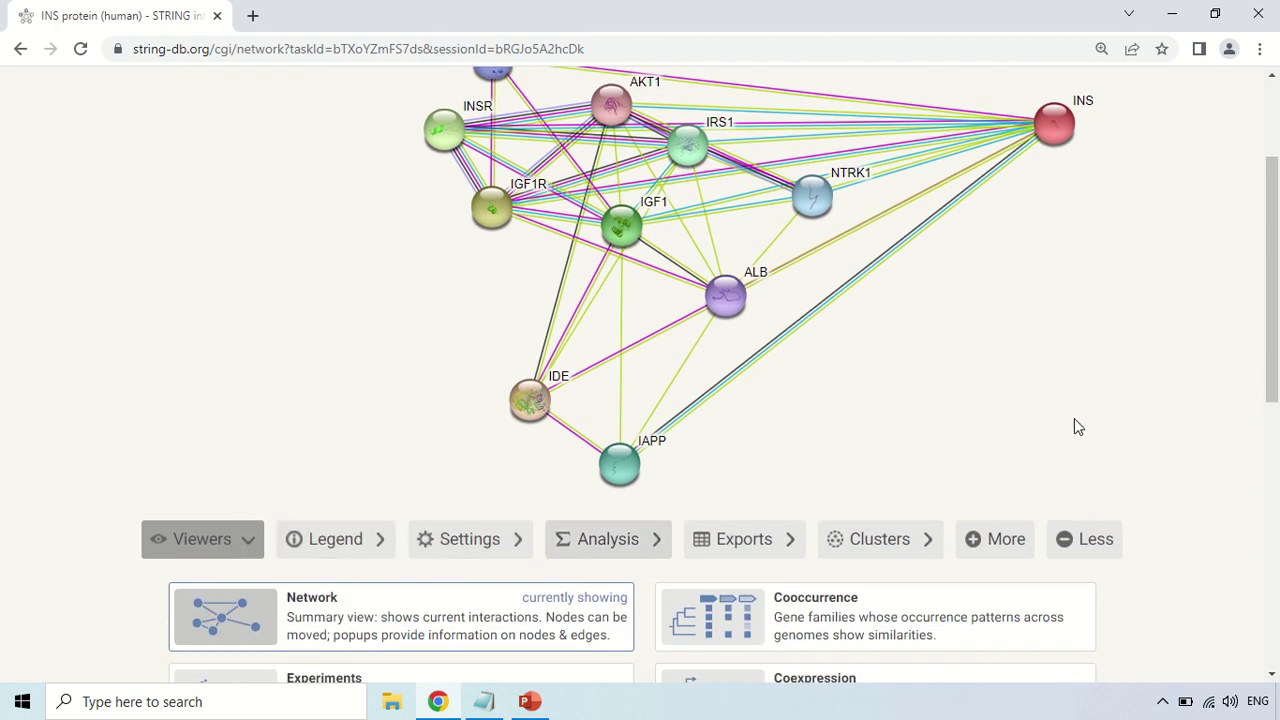
scroll(1177, 353, down, 1)
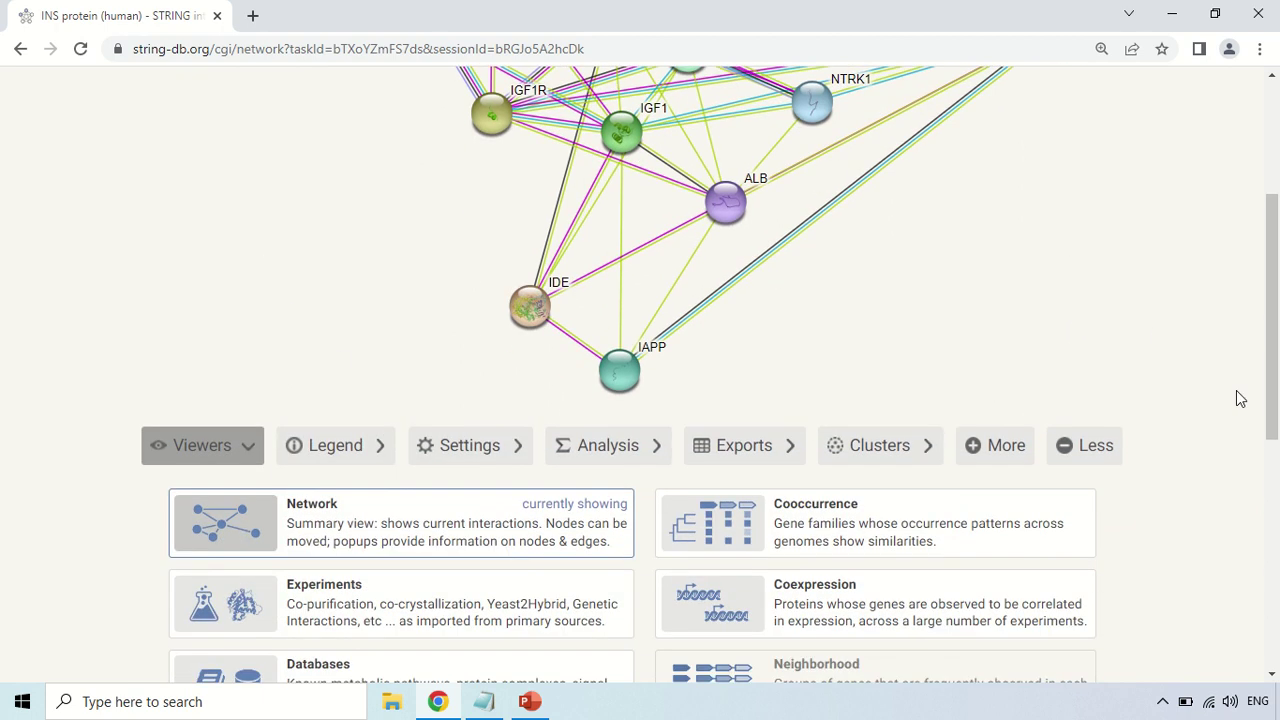
click(352, 448)
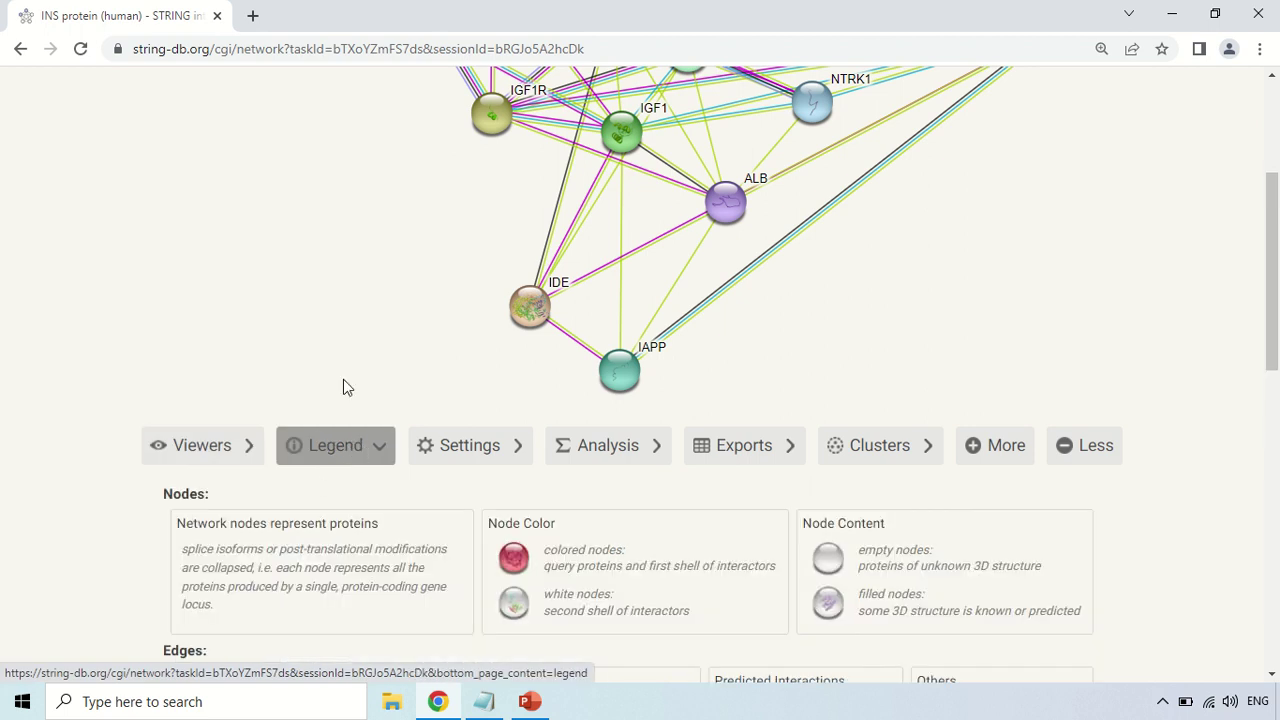
scroll(892, 212, up, 1)
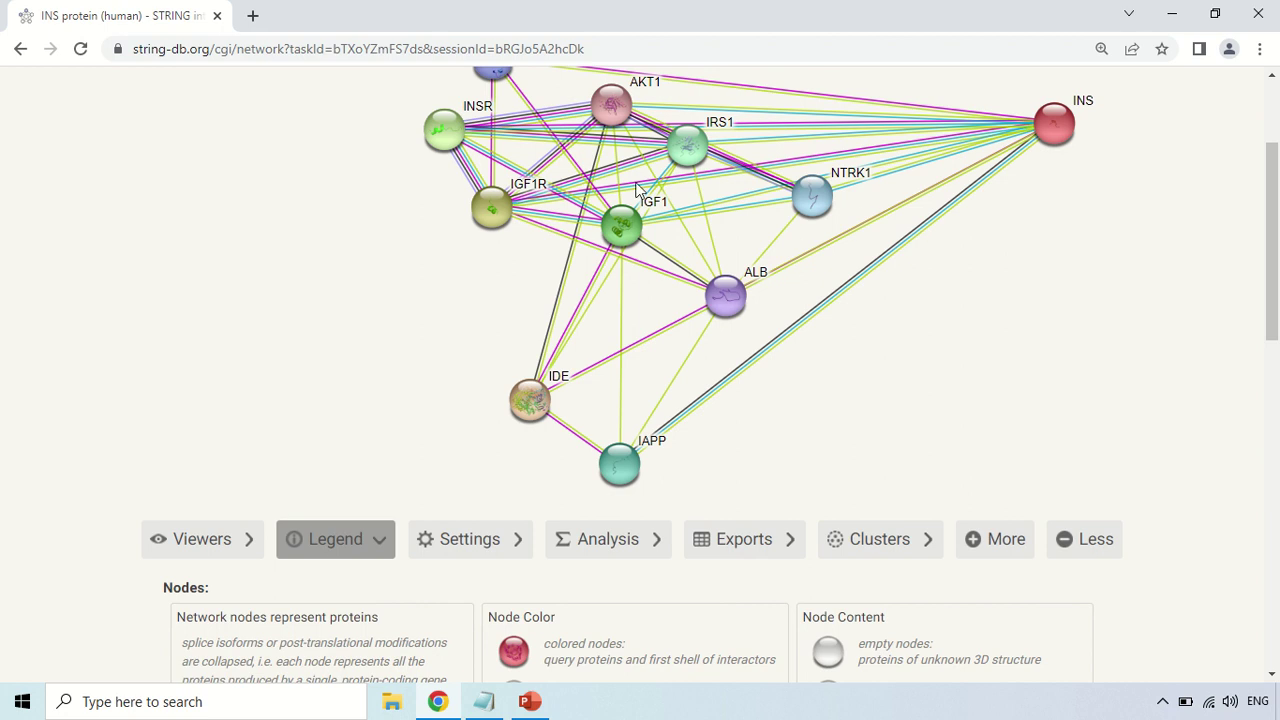
scroll(312, 278, down, 1)
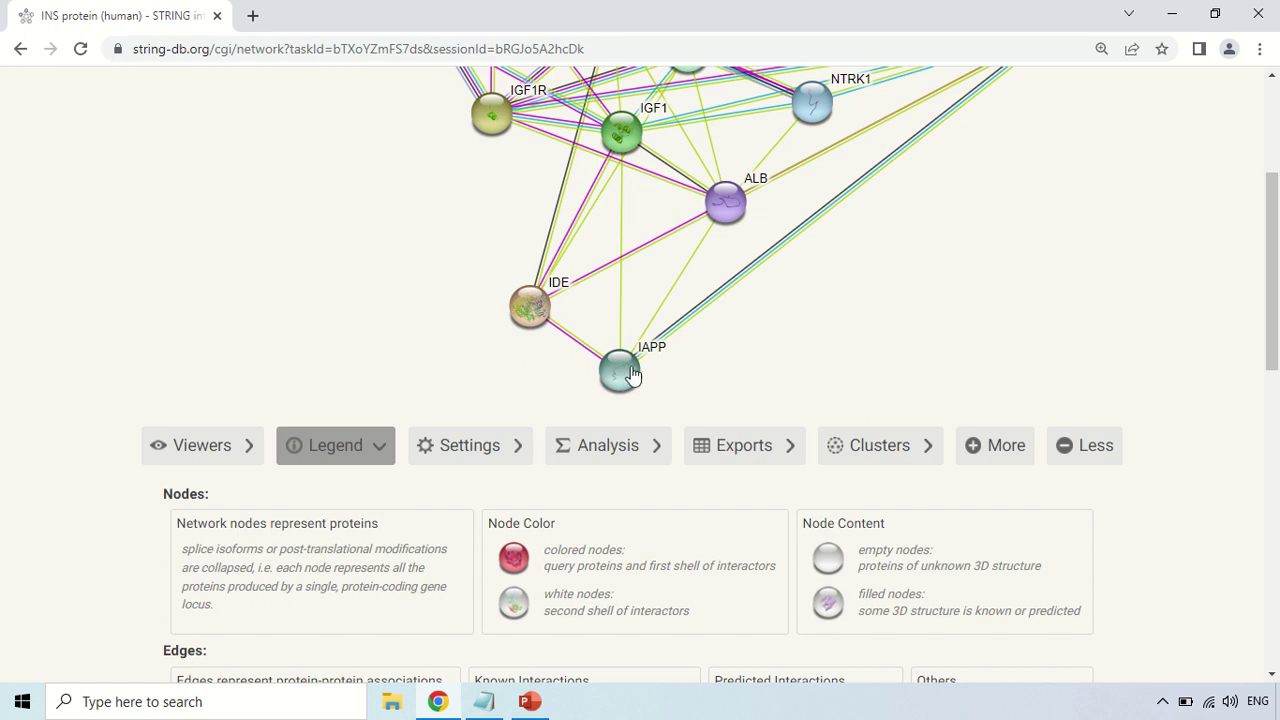
scroll(855, 243, up, 1)
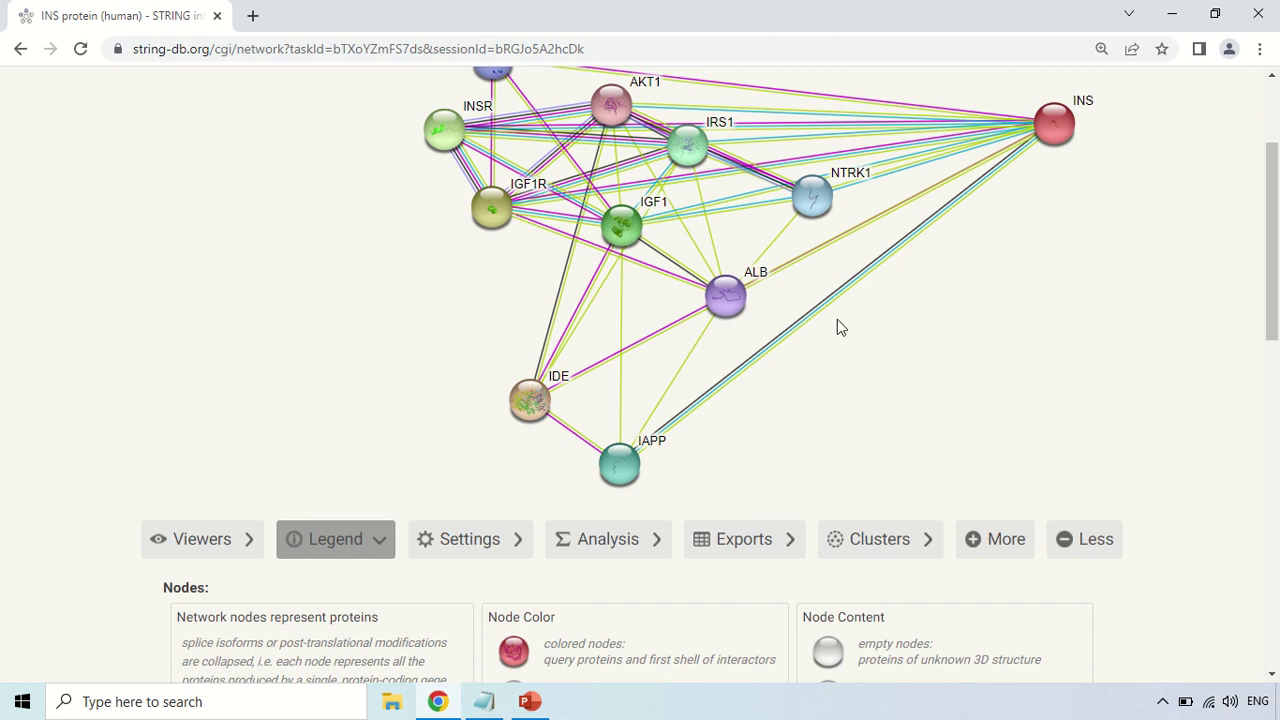
scroll(766, 398, down, 1)
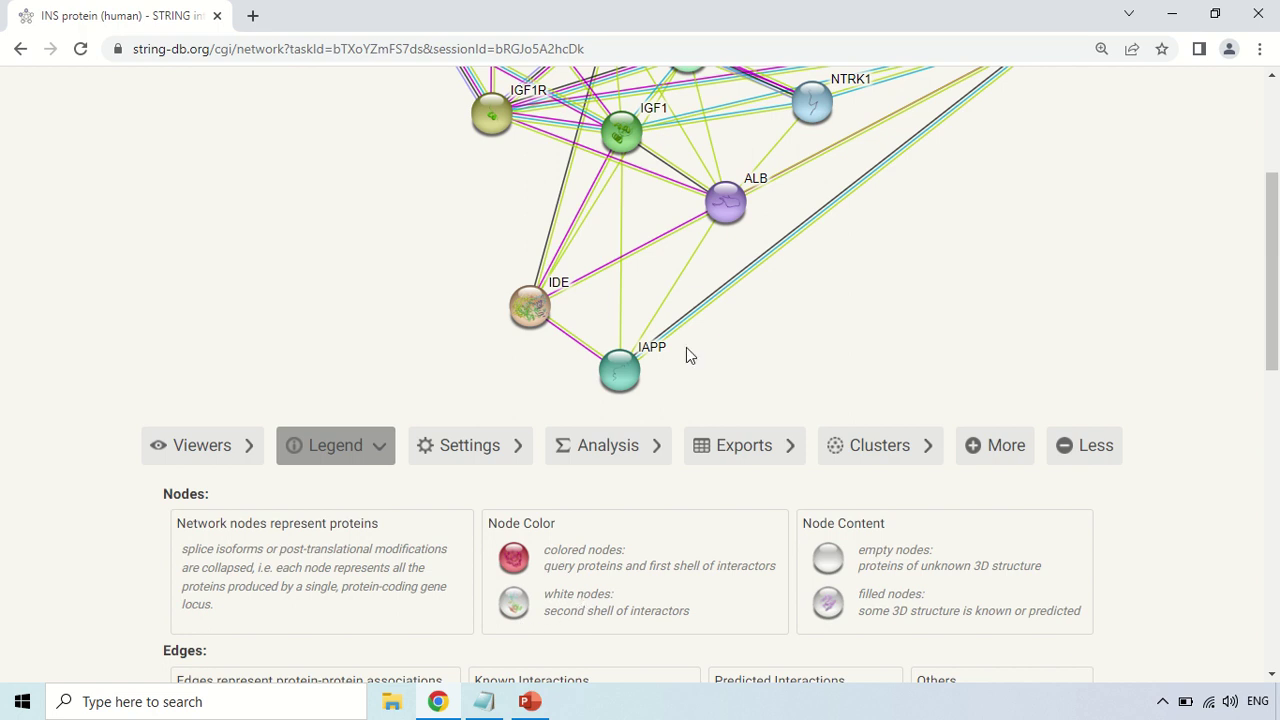
scroll(789, 348, up, 2)
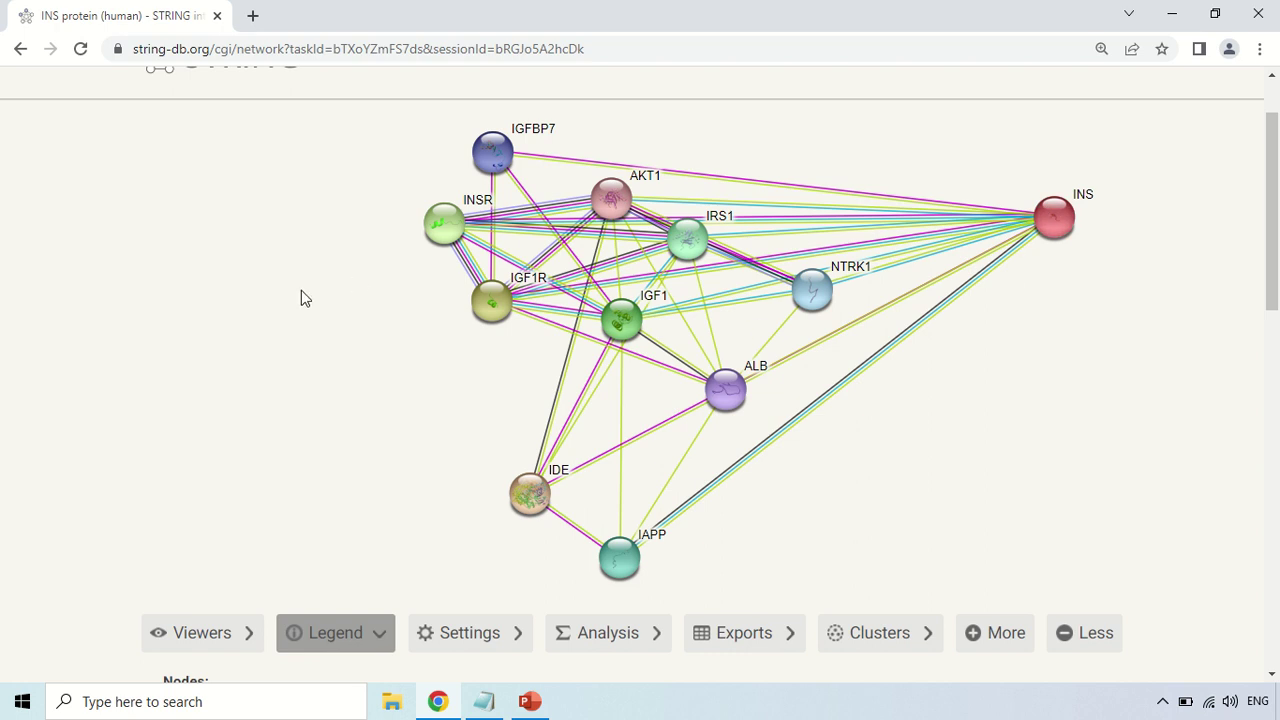
scroll(300, 297, down, 3)
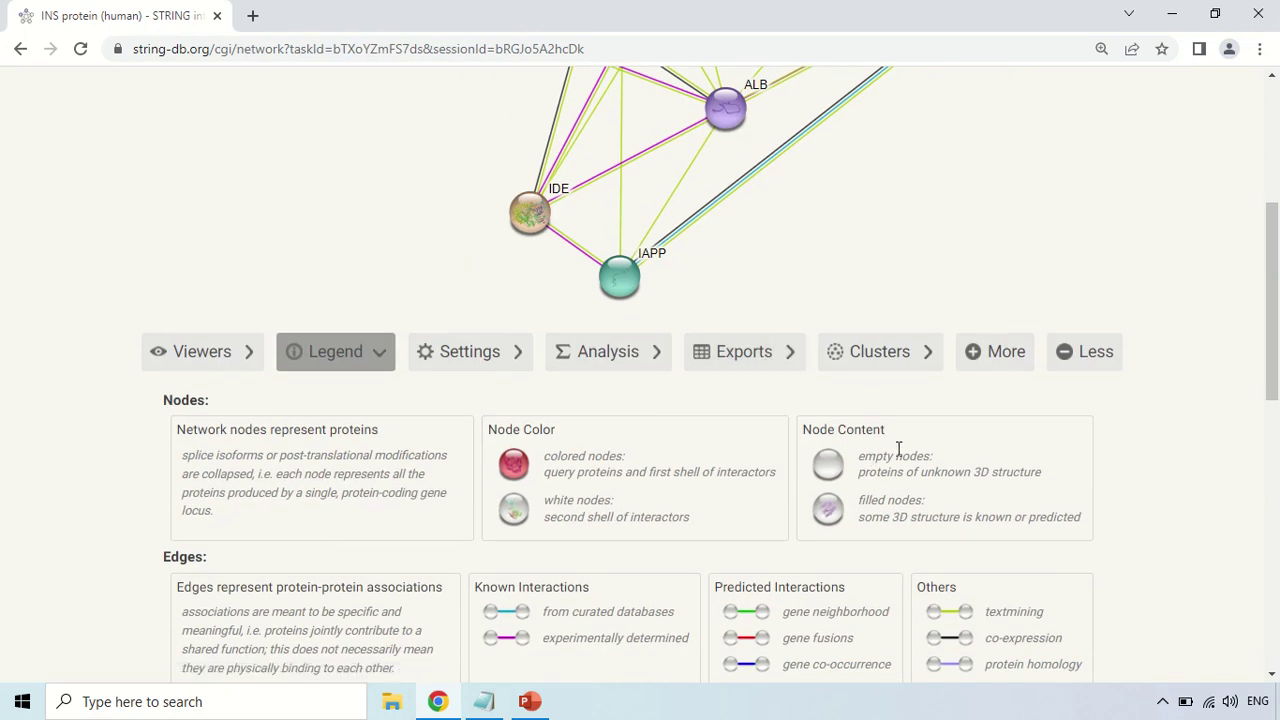
scroll(839, 287, up, 3)
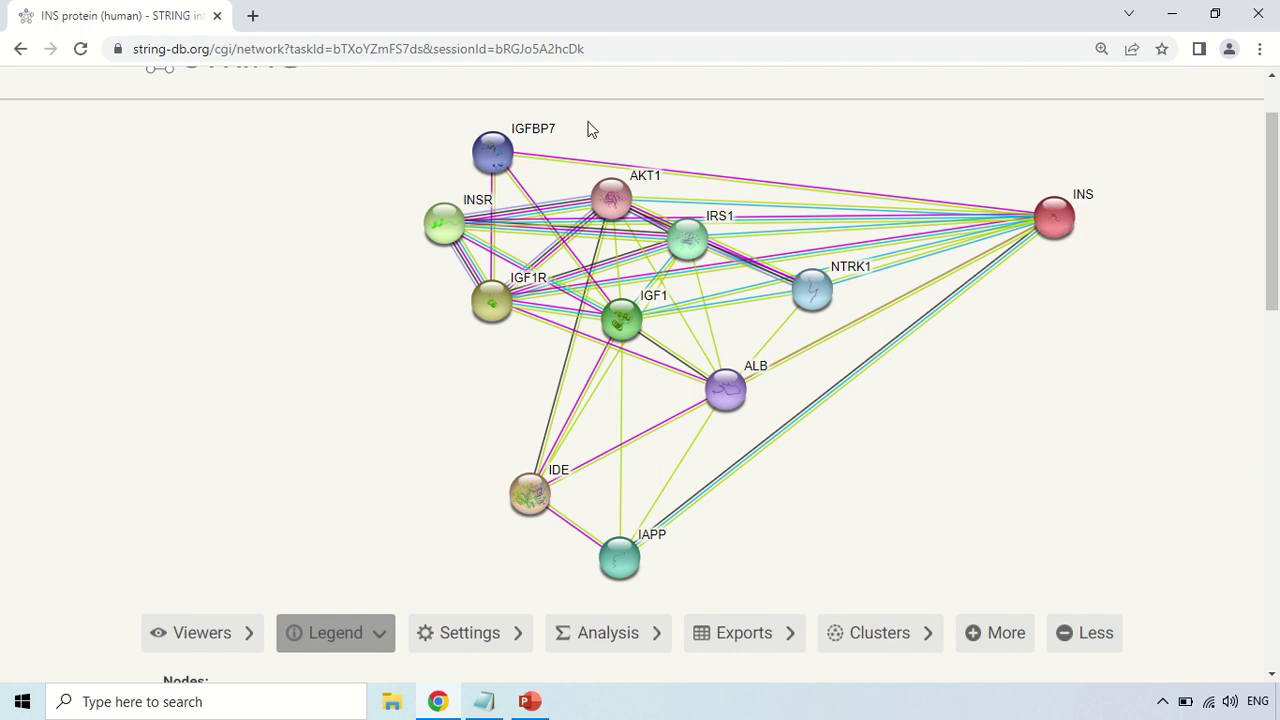
Step: Examine the INS network up close, following the protein nodes and colored connecting lines from IGFBP7 and INSR across to INS
scroll(845, 330, down, 1)
scroll(843, 226, down, 1)
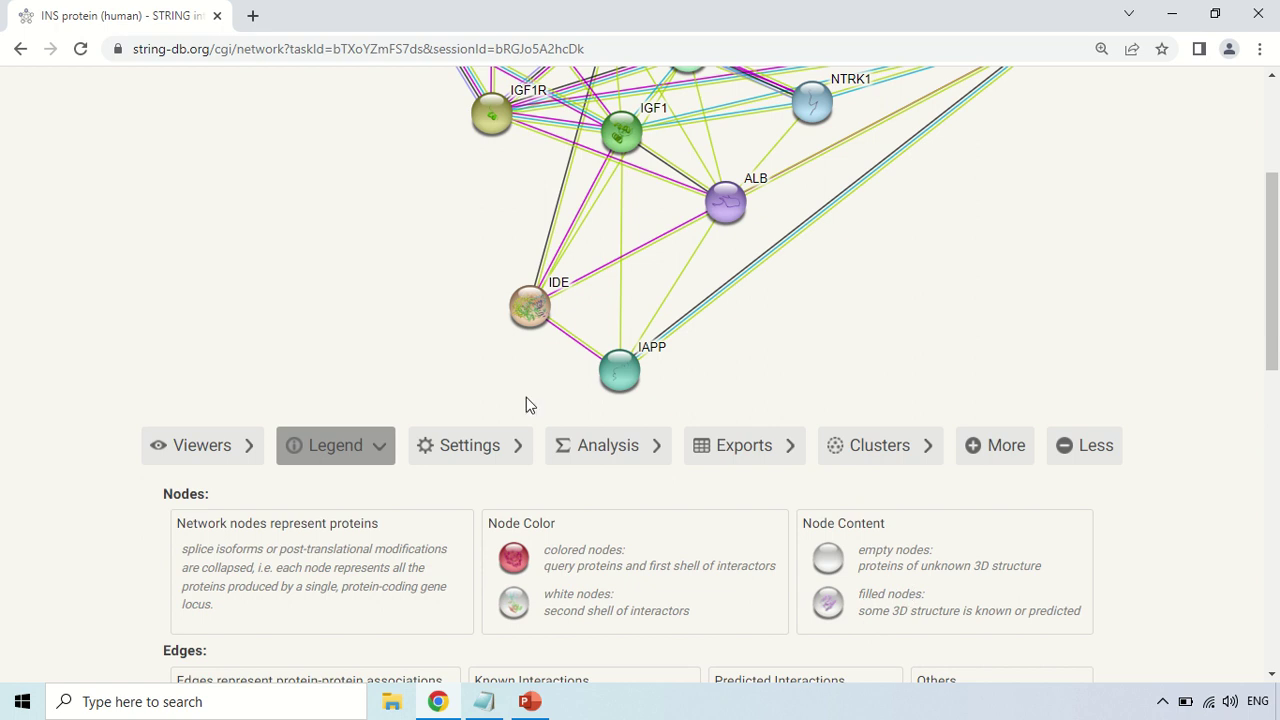
scroll(438, 312, up, 2)
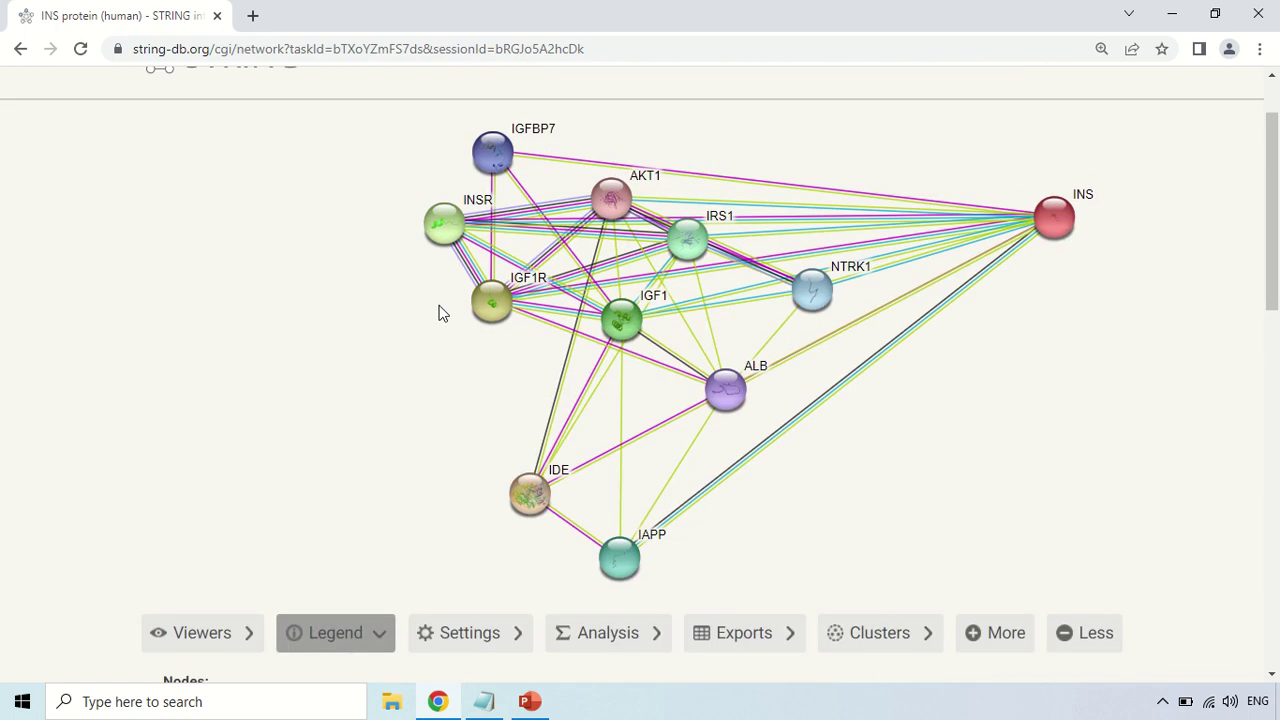
scroll(449, 315, up, 6)
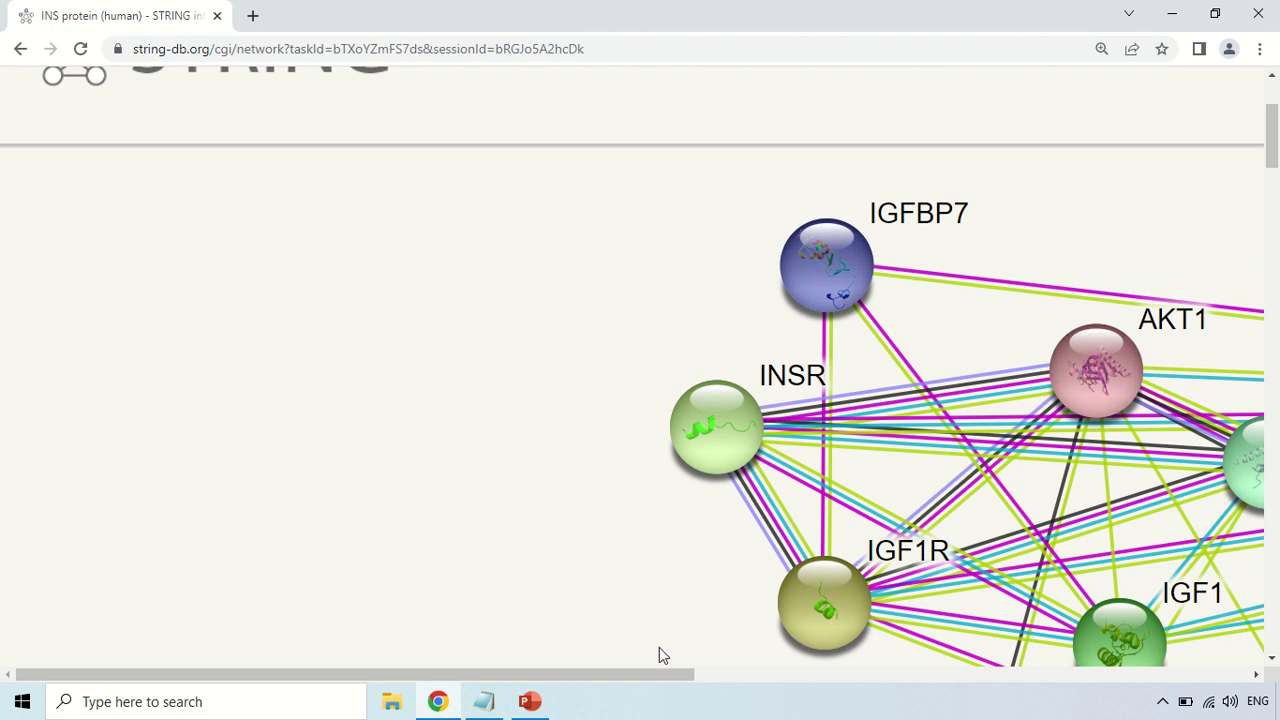
drag(660, 675, 894, 674)
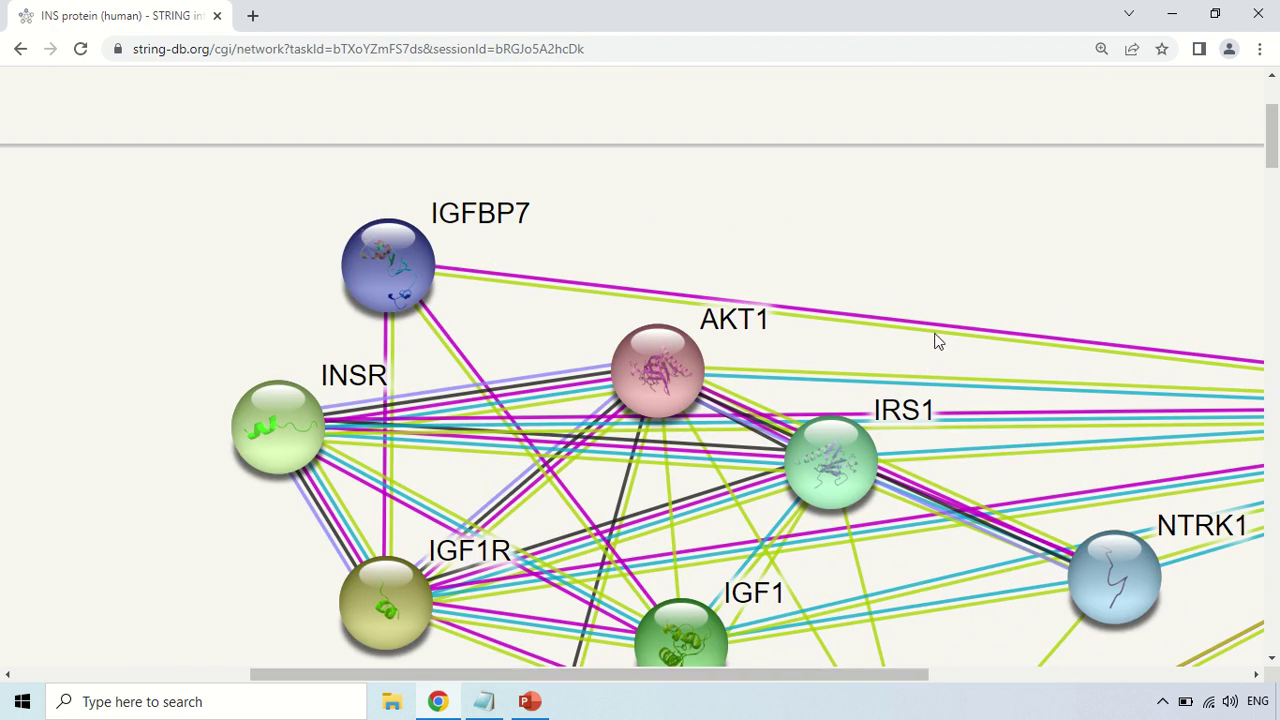
scroll(937, 314, down, 2)
scroll(937, 314, down, 3)
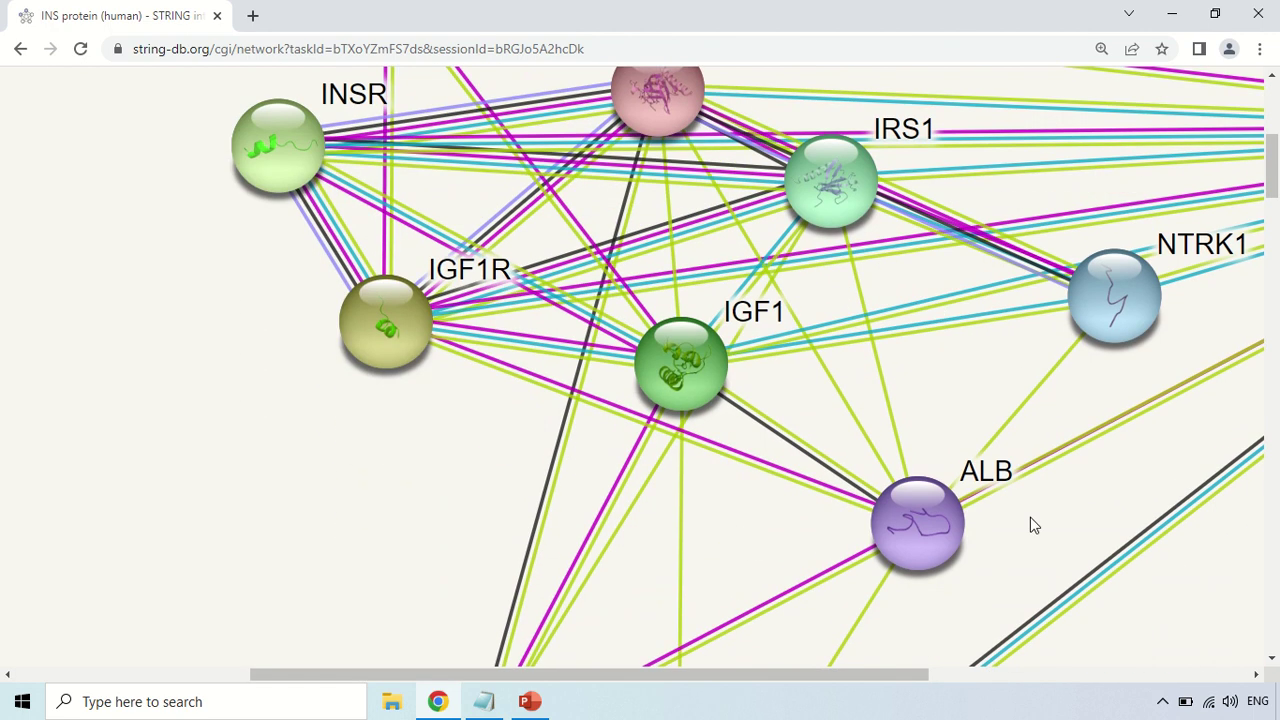
drag(813, 677, 1068, 677)
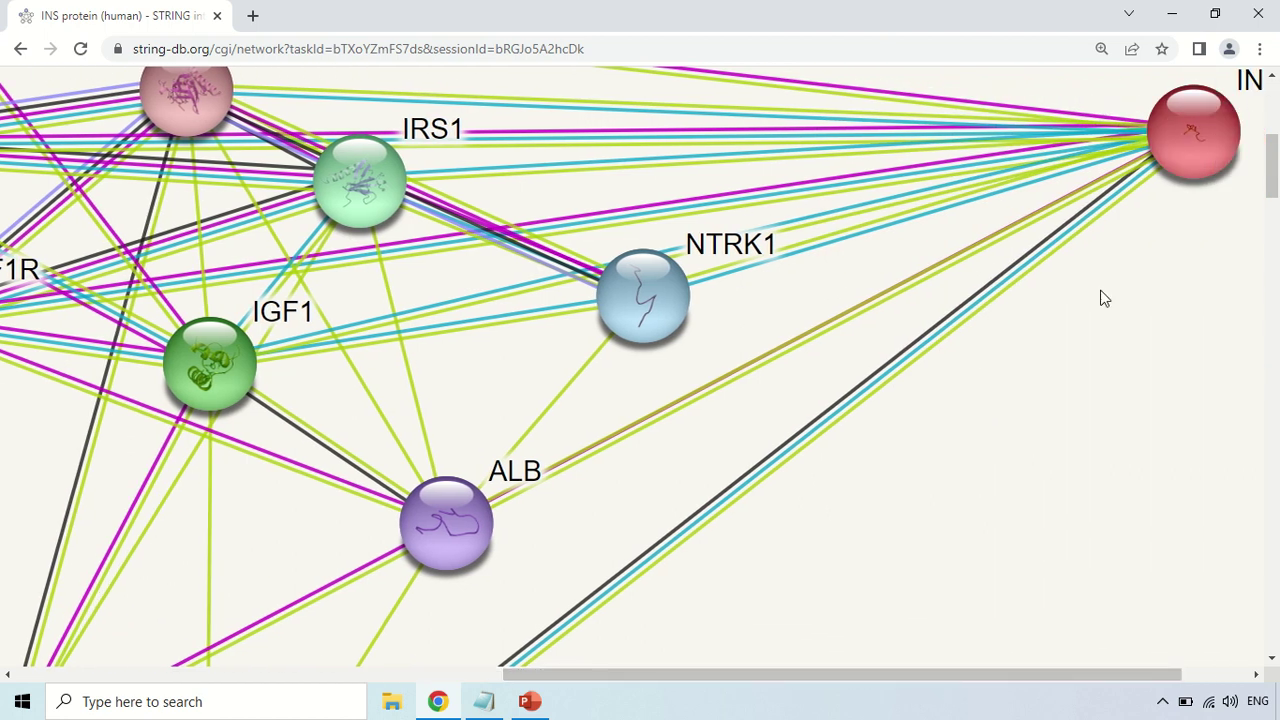
key(ctrl+minus)
key(ctrl+minus)
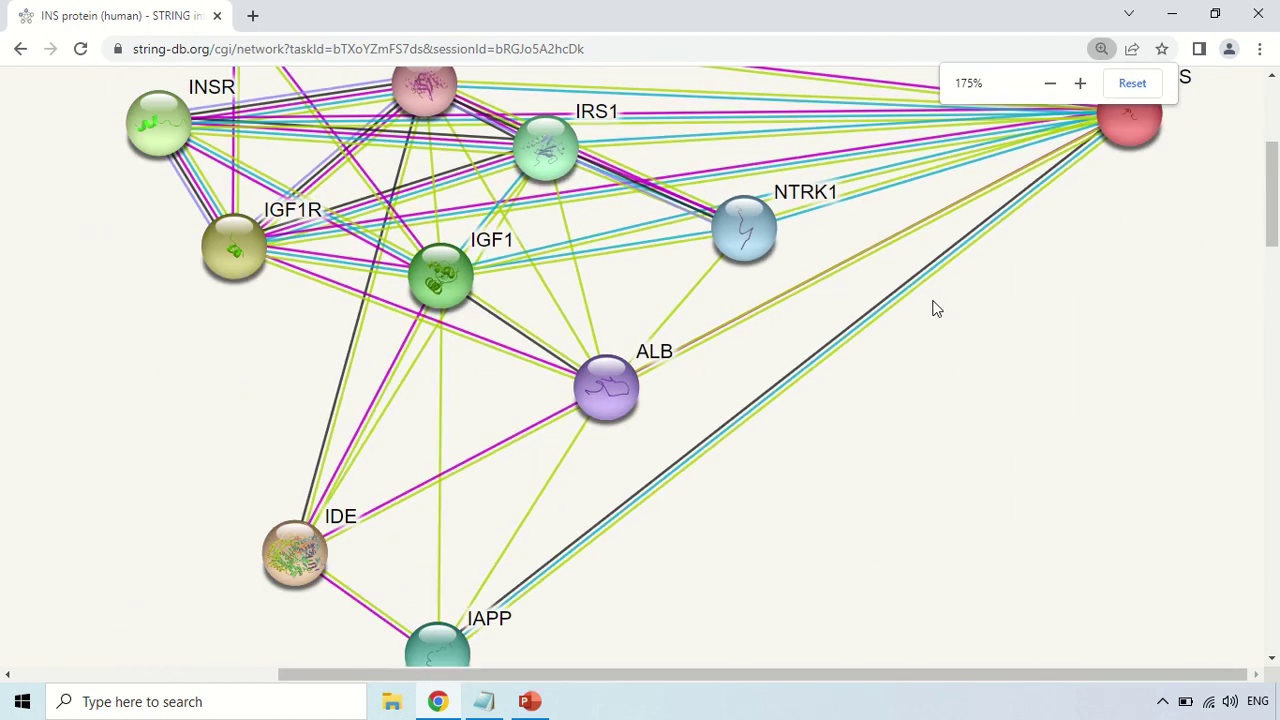
key(ctrl+minus)
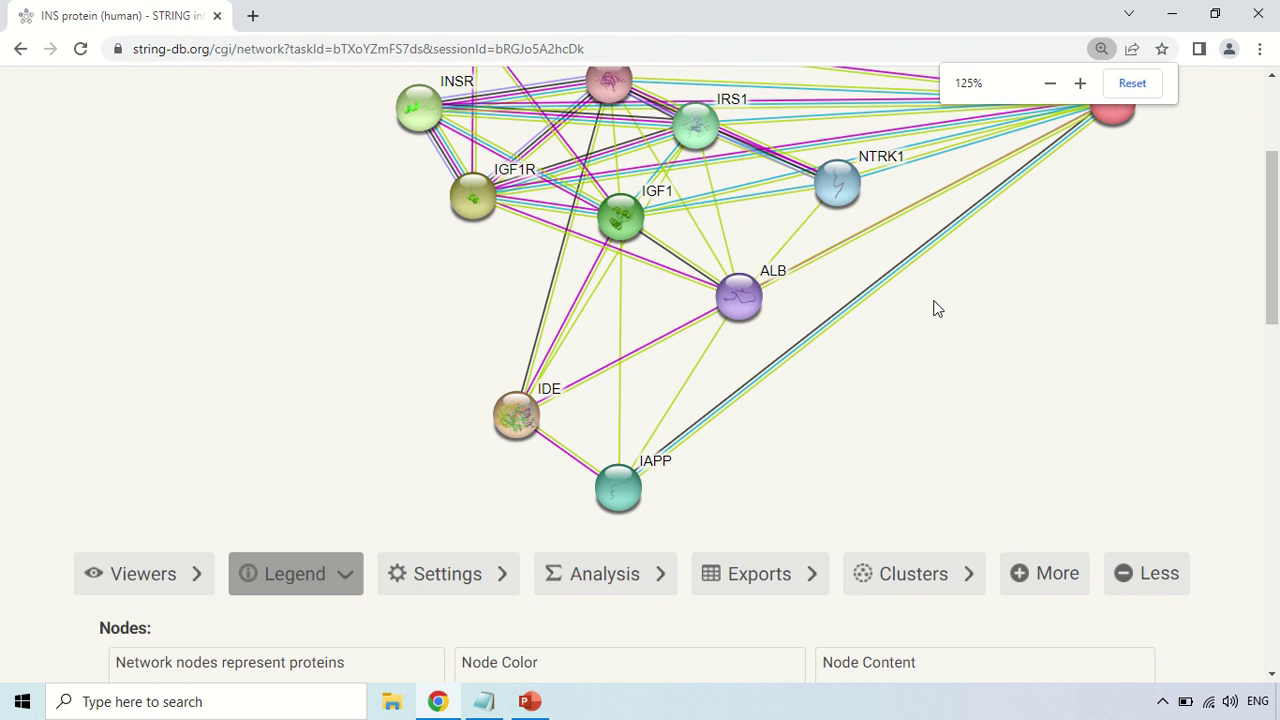
Step: Read the legend's known, predicted and other interaction types and compare their edge colors with the lines in the INS network
scroll(935, 308, down, 3)
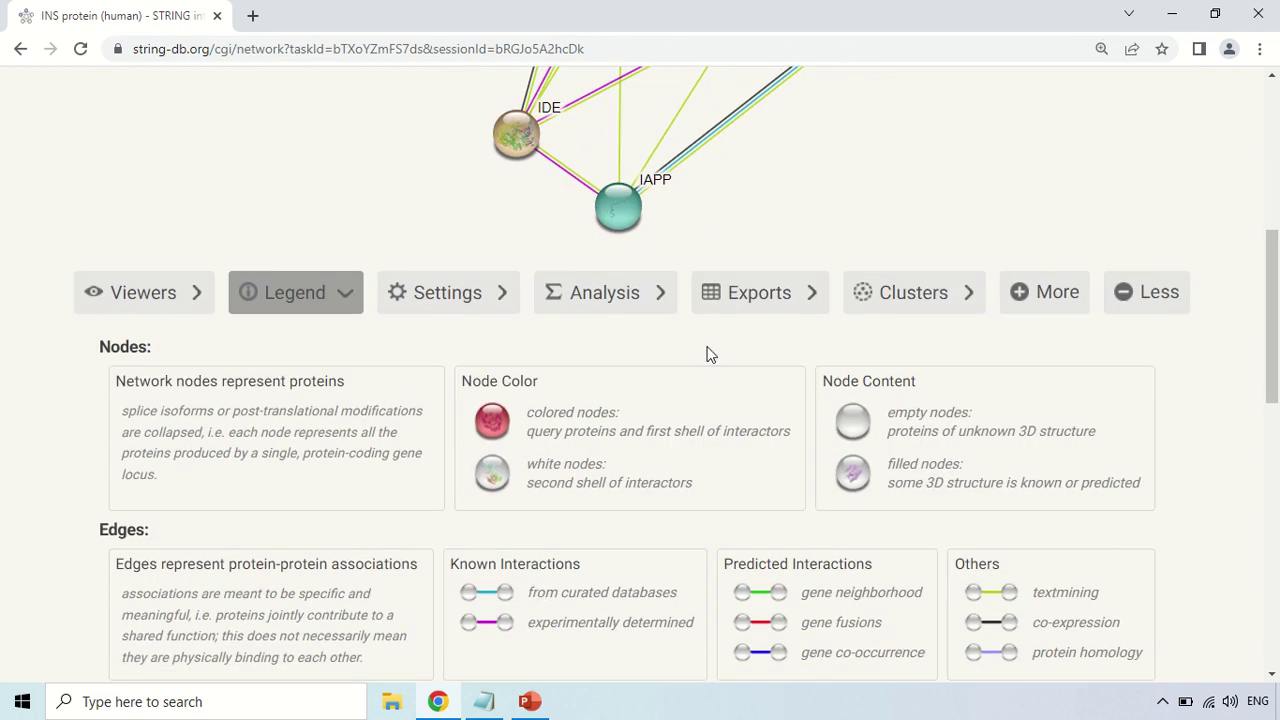
key(ctrl+minus)
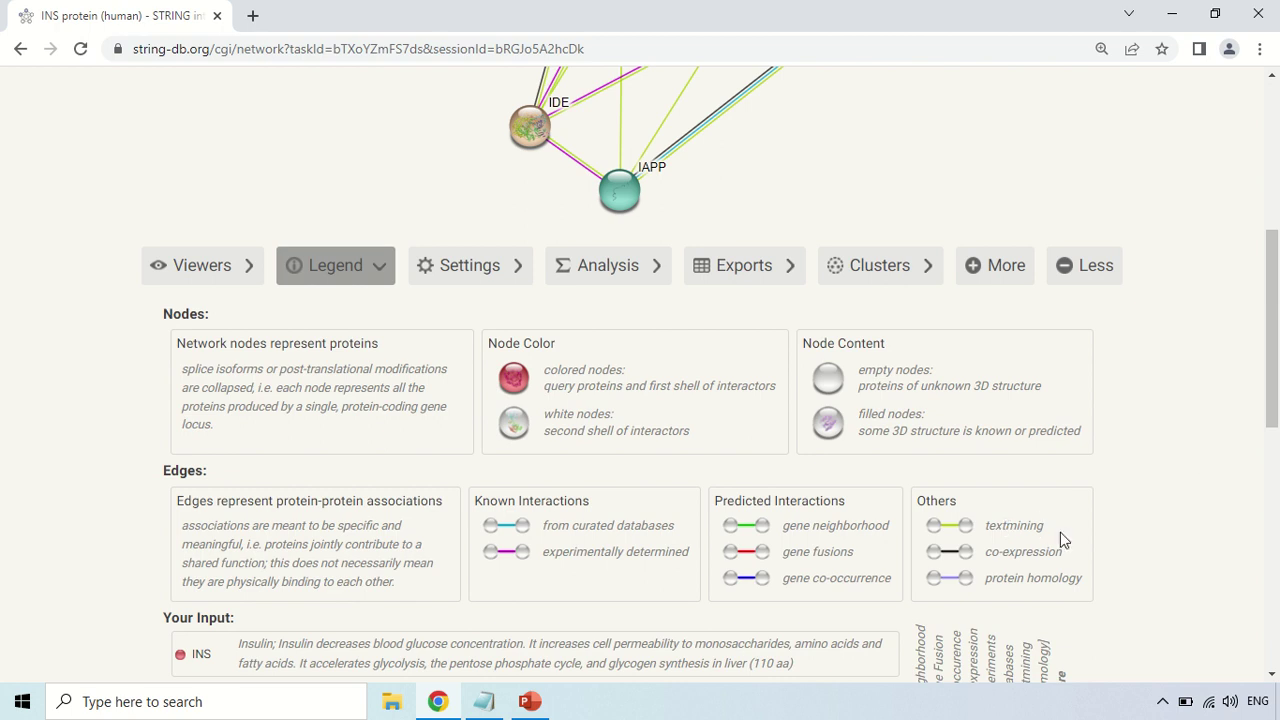
scroll(120, 324, up, 5)
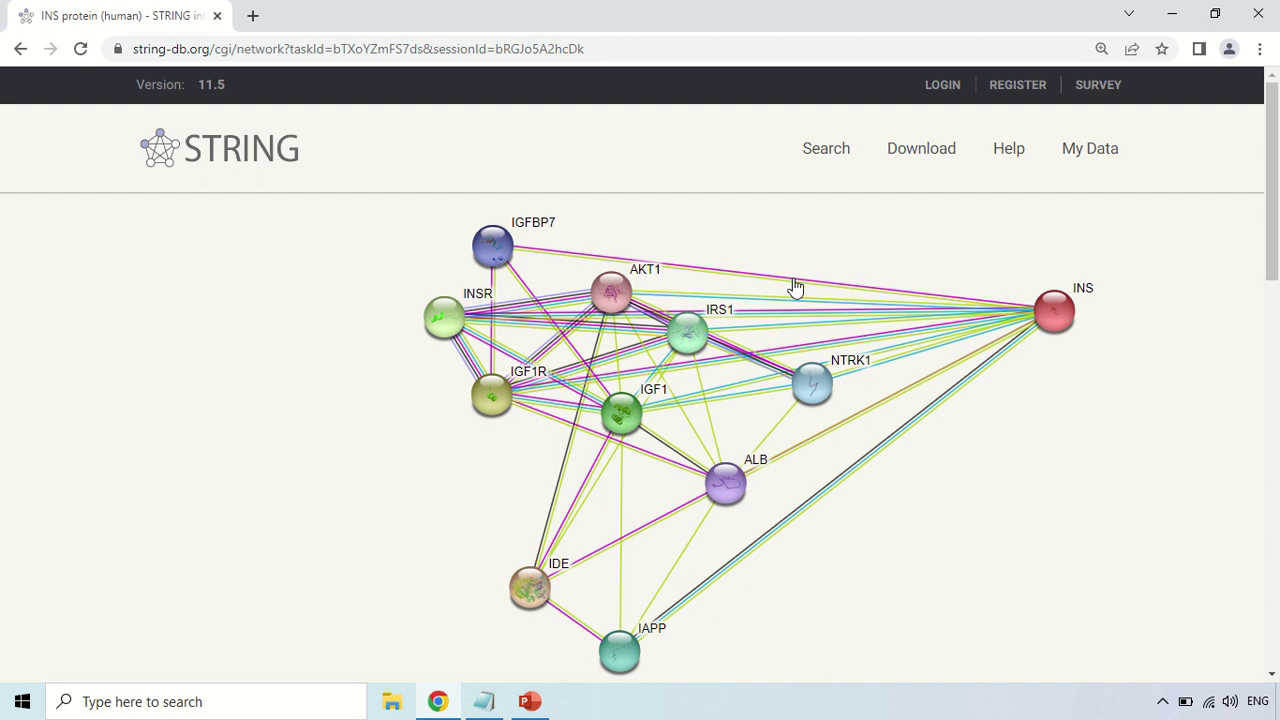
key(ctrl+minus)
key(ctrl+plus)
key(ctrl+plus)
key(ctrl+plus)
key(ctrl+plus)
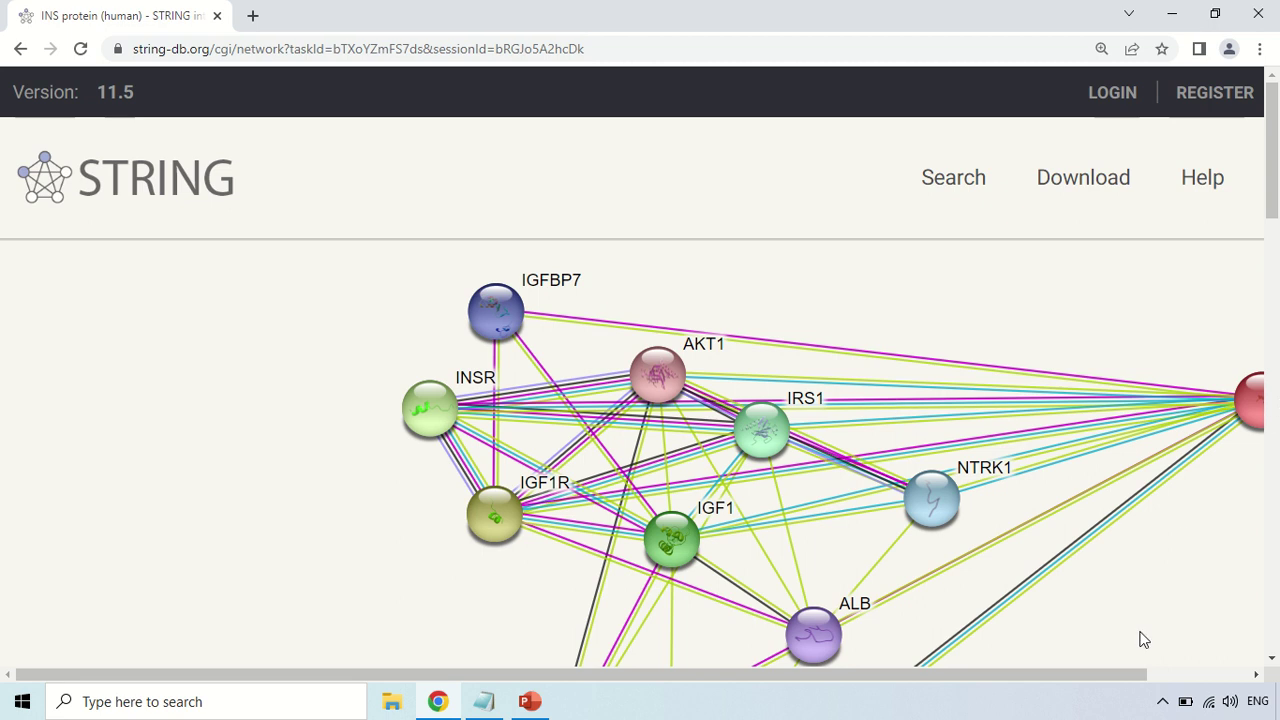
drag(1097, 677, 1128, 677)
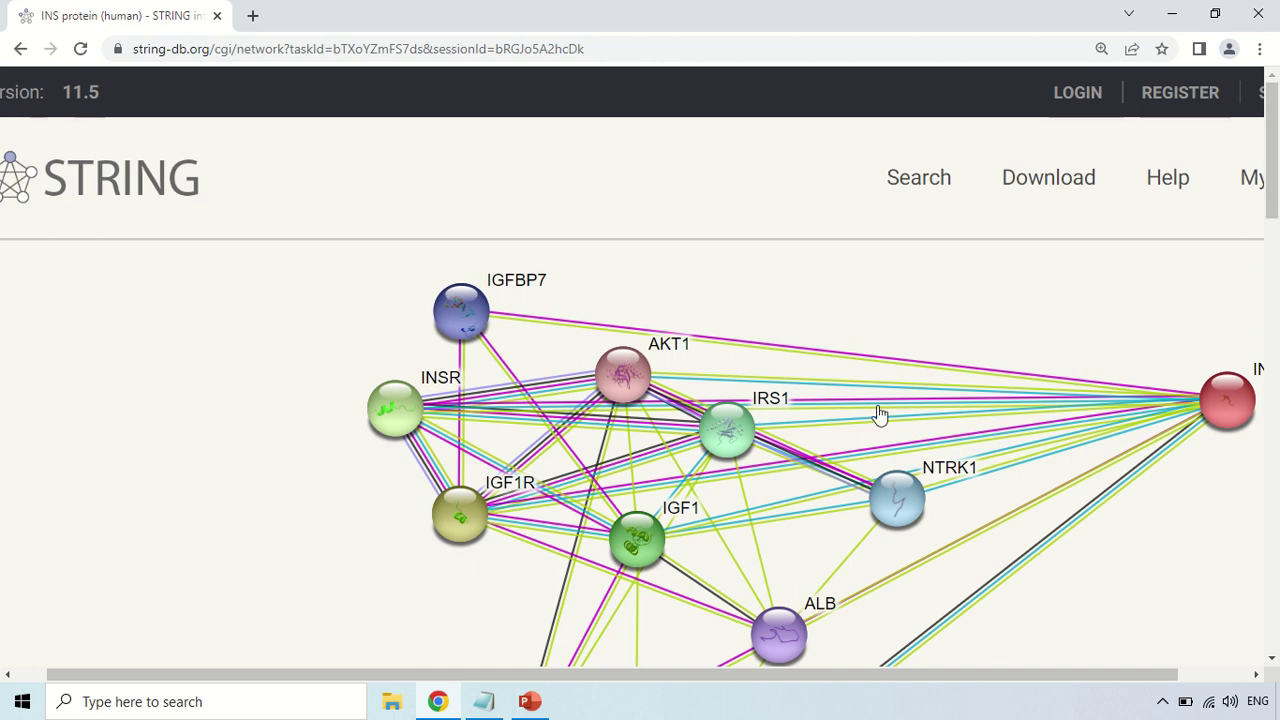
scroll(878, 415, down, 1)
scroll(875, 413, down, 1)
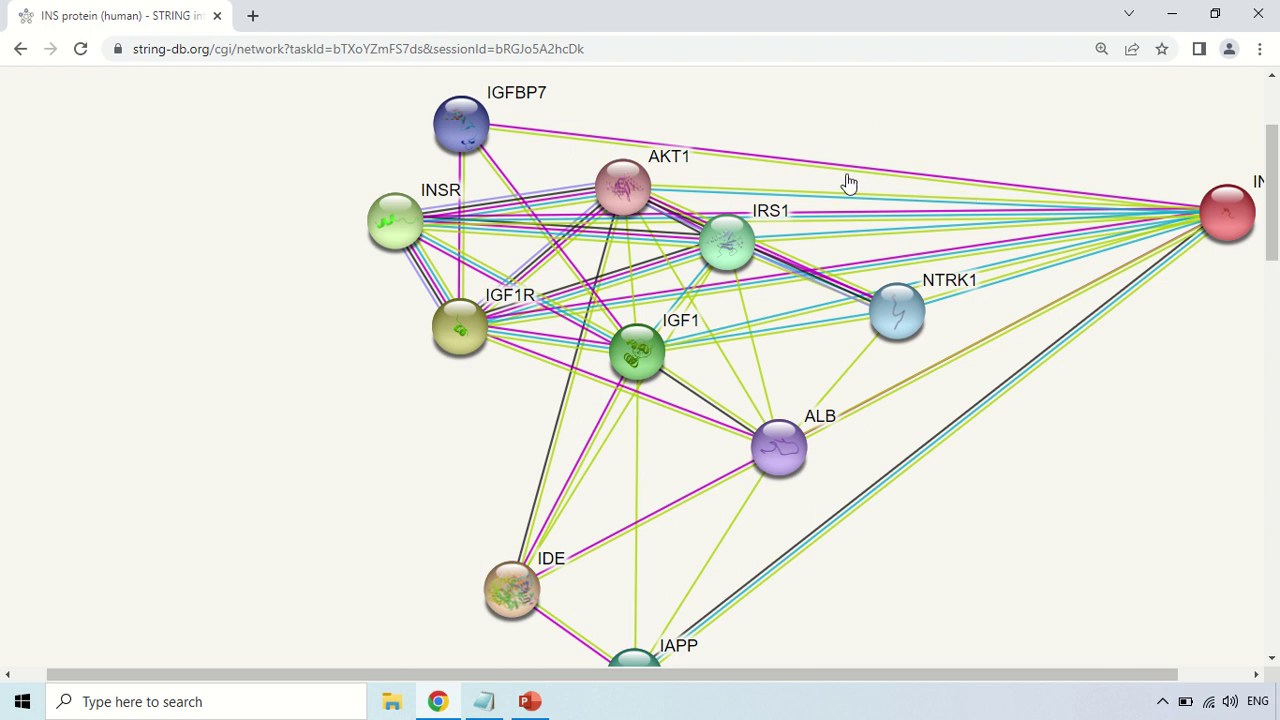
key(ctrl+minus)
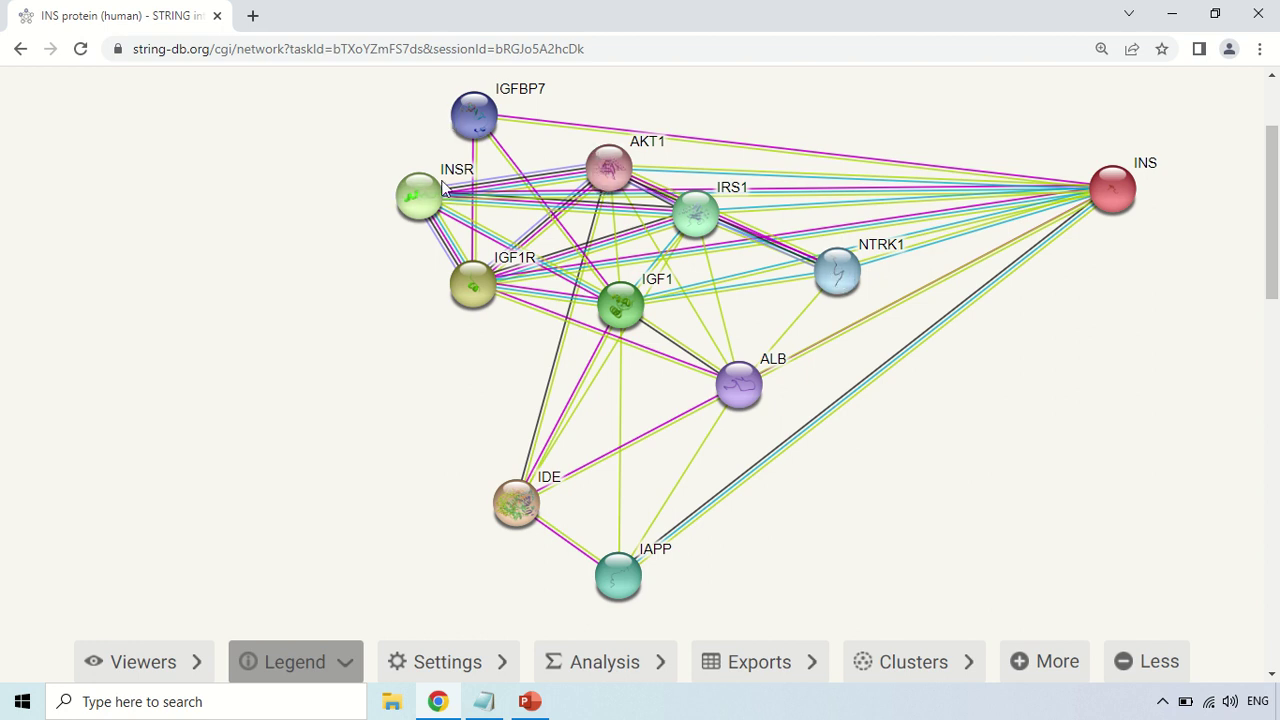
key(ctrl+minus)
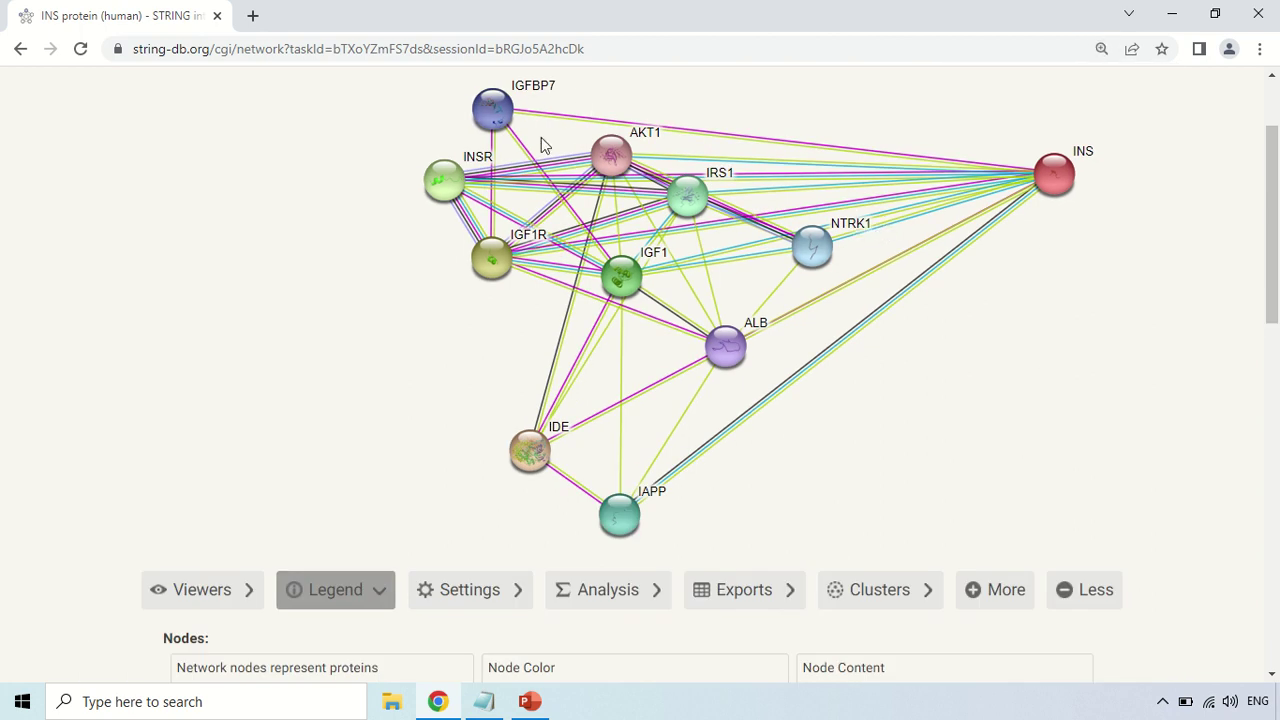
Step: Examine the legend's INS input description, the predicted functional partners with their evidence columns and scores, and the current organism
scroll(305, 228, down, 5)
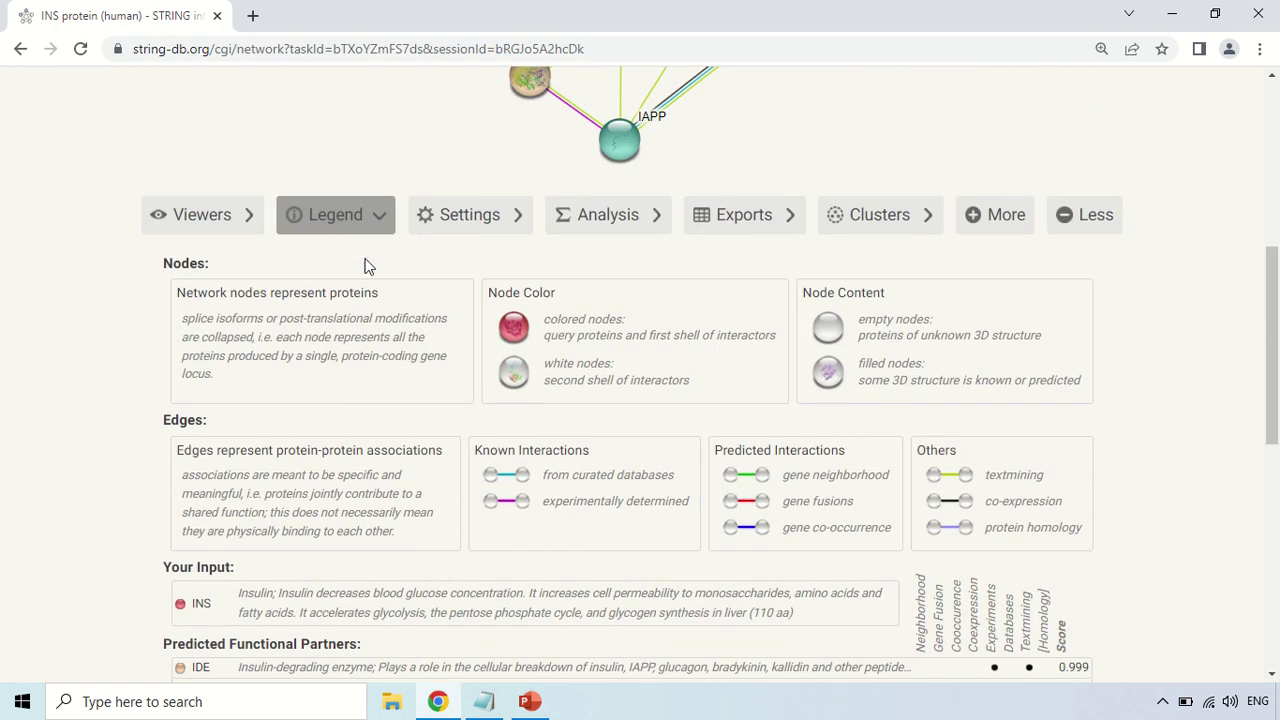
scroll(365, 265, down, 2)
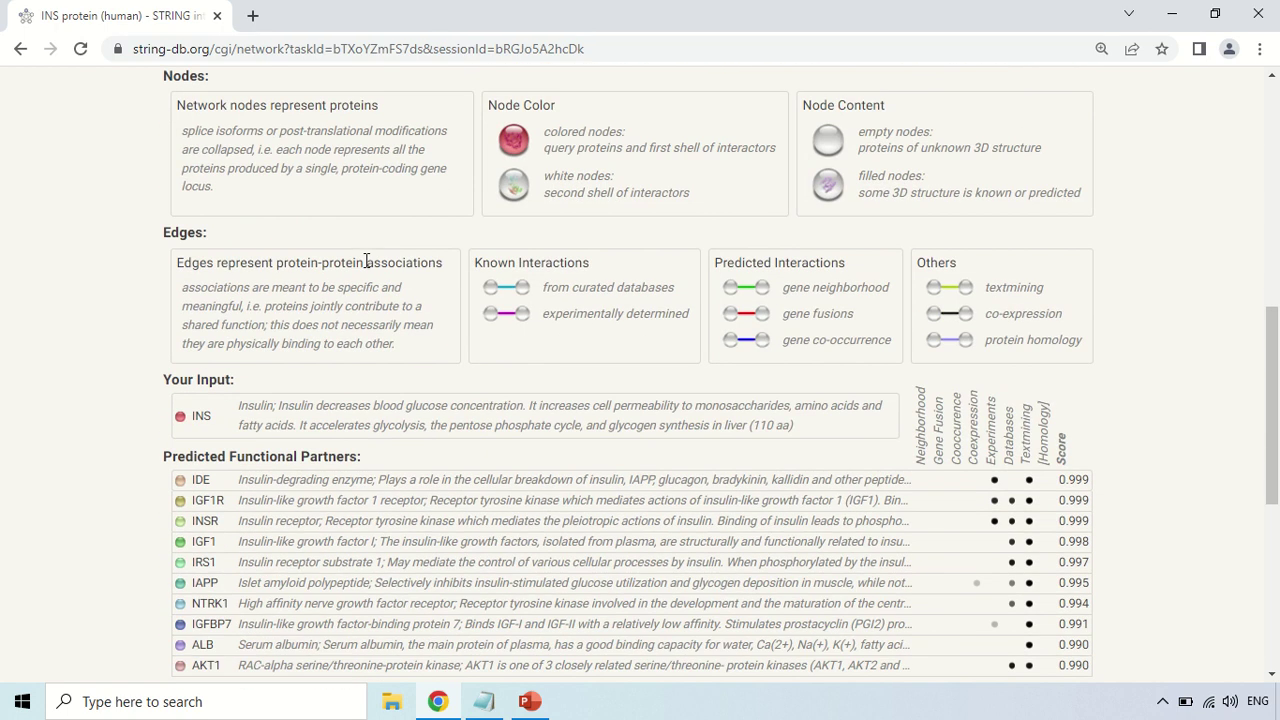
scroll(363, 270, down, 1)
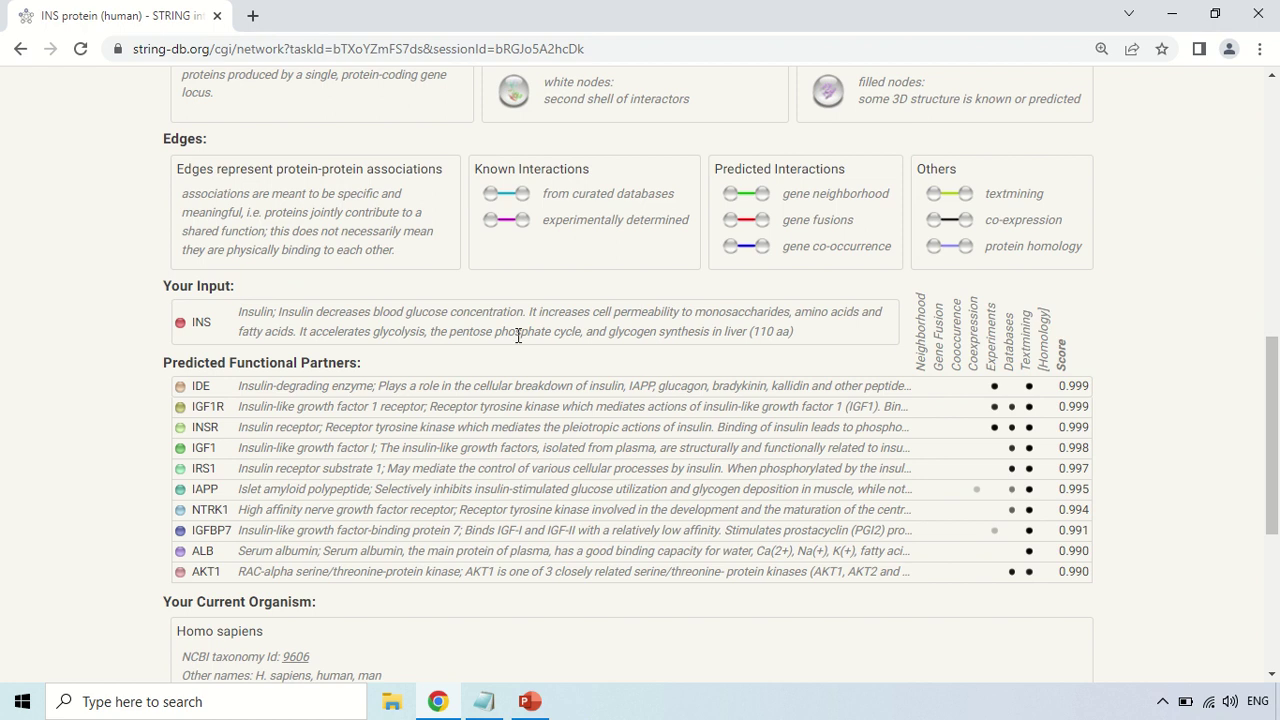
scroll(518, 336, down, 1)
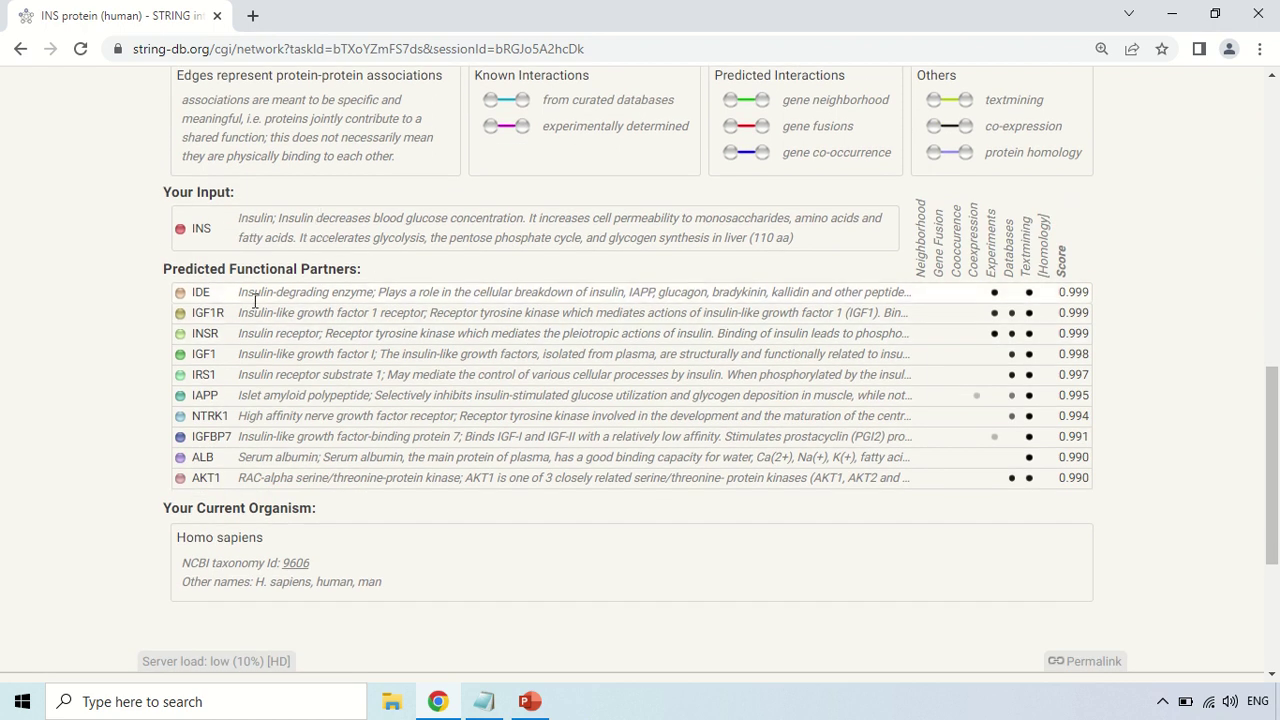
scroll(511, 250, up, 7)
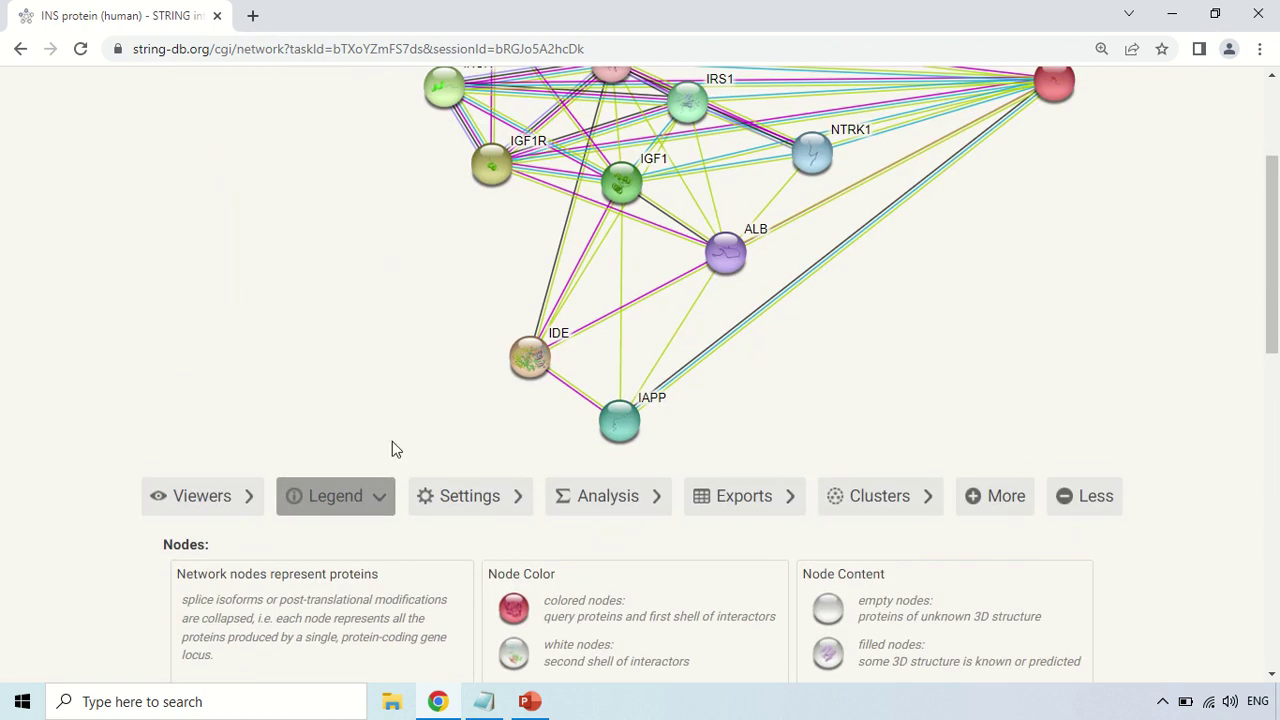
scroll(392, 449, down, 5)
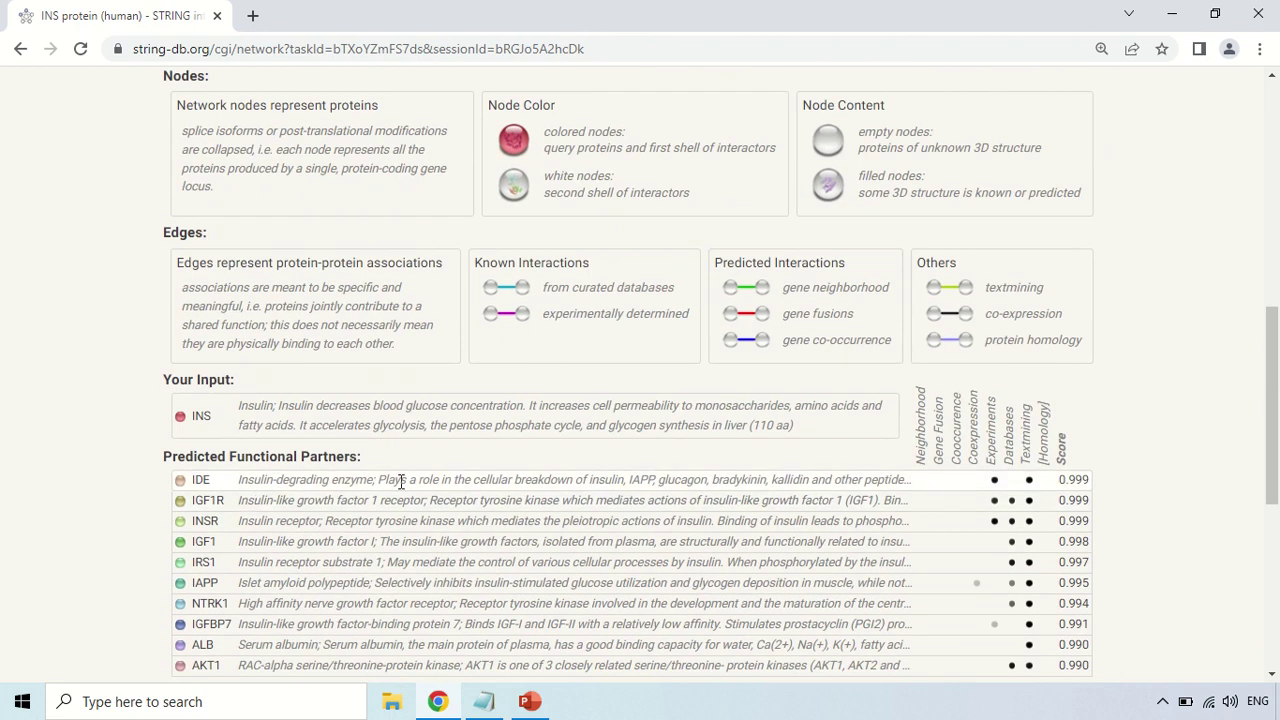
scroll(400, 482, down, 1)
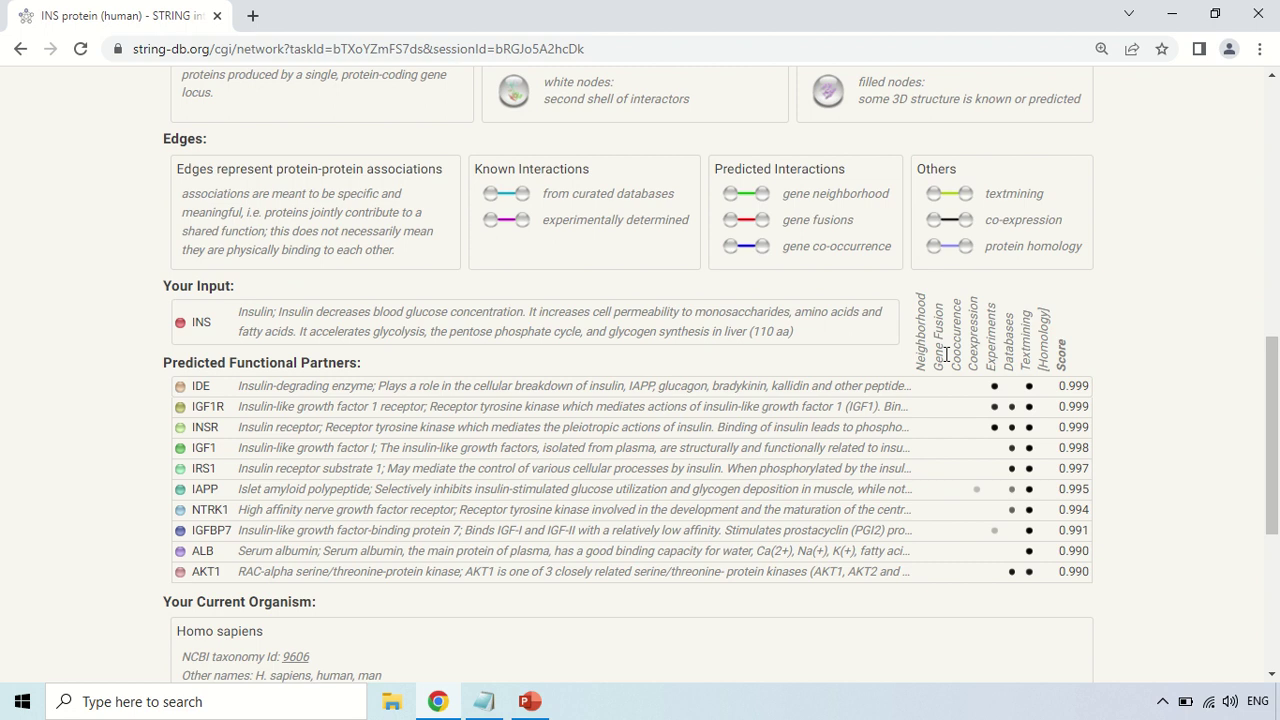
scroll(1027, 353, up, 5)
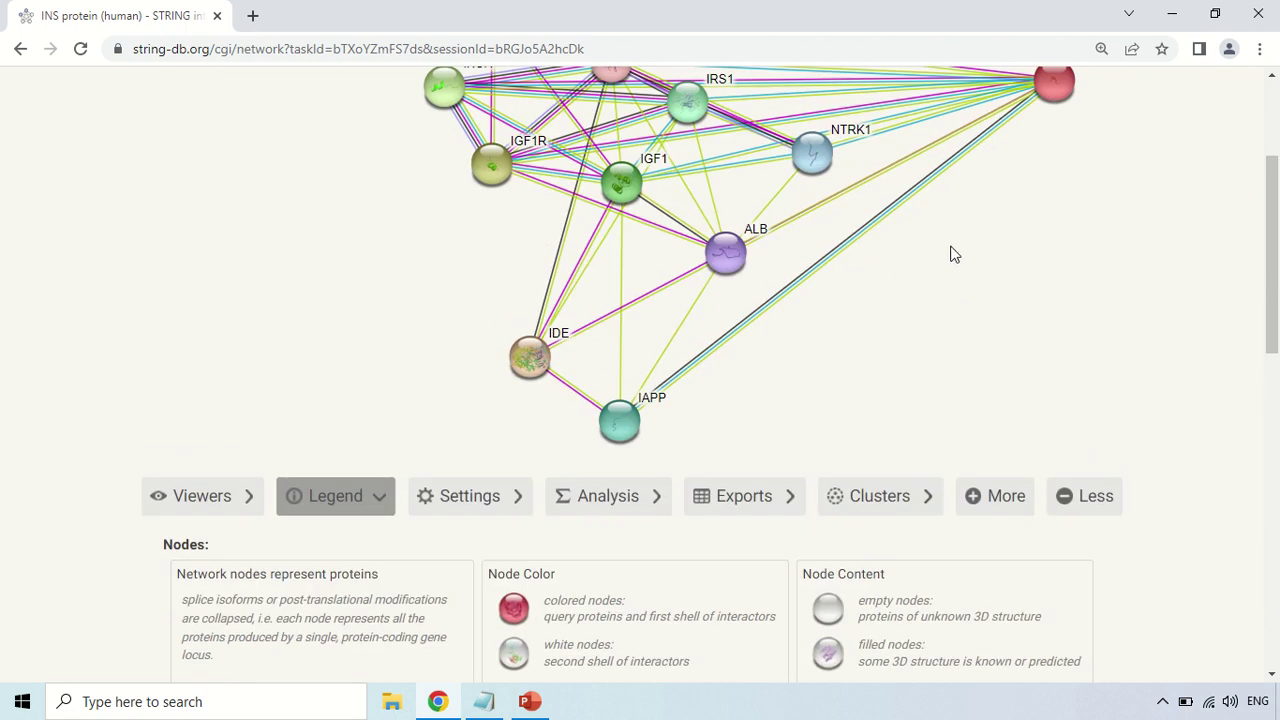
scroll(951, 251, down, 5)
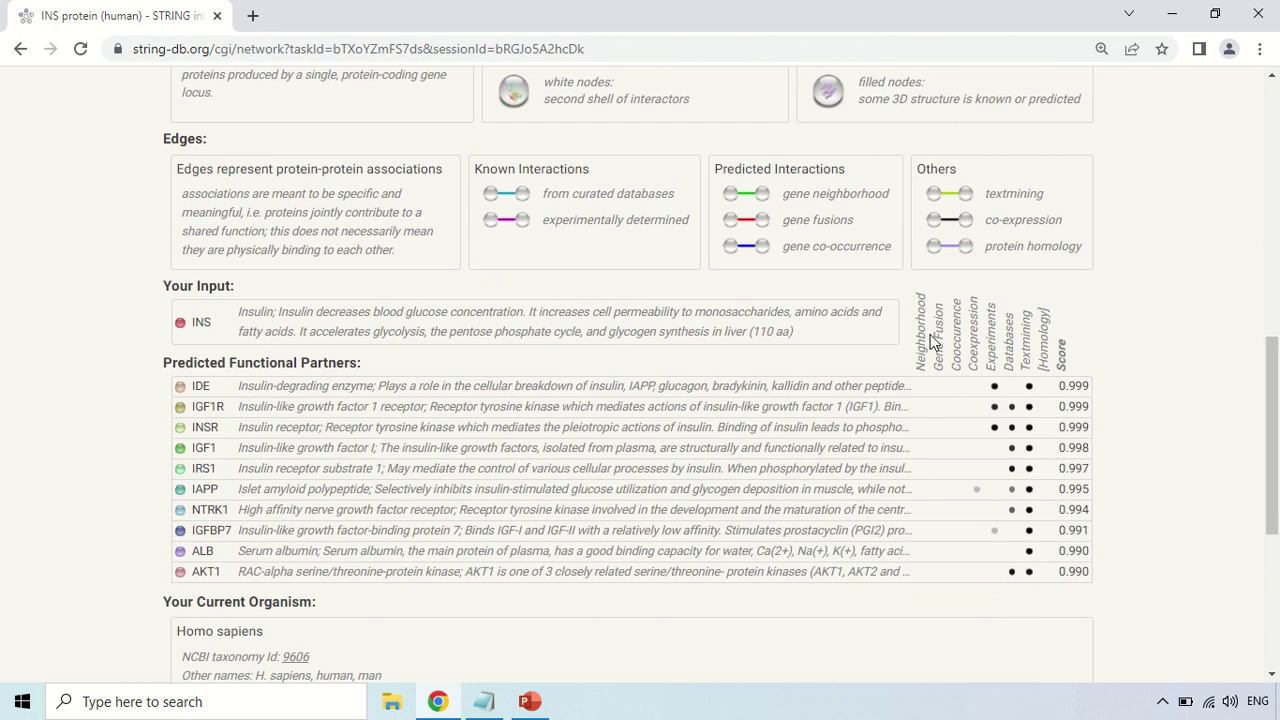
mouse_move(888, 406)
scroll(1117, 364, down, 1)
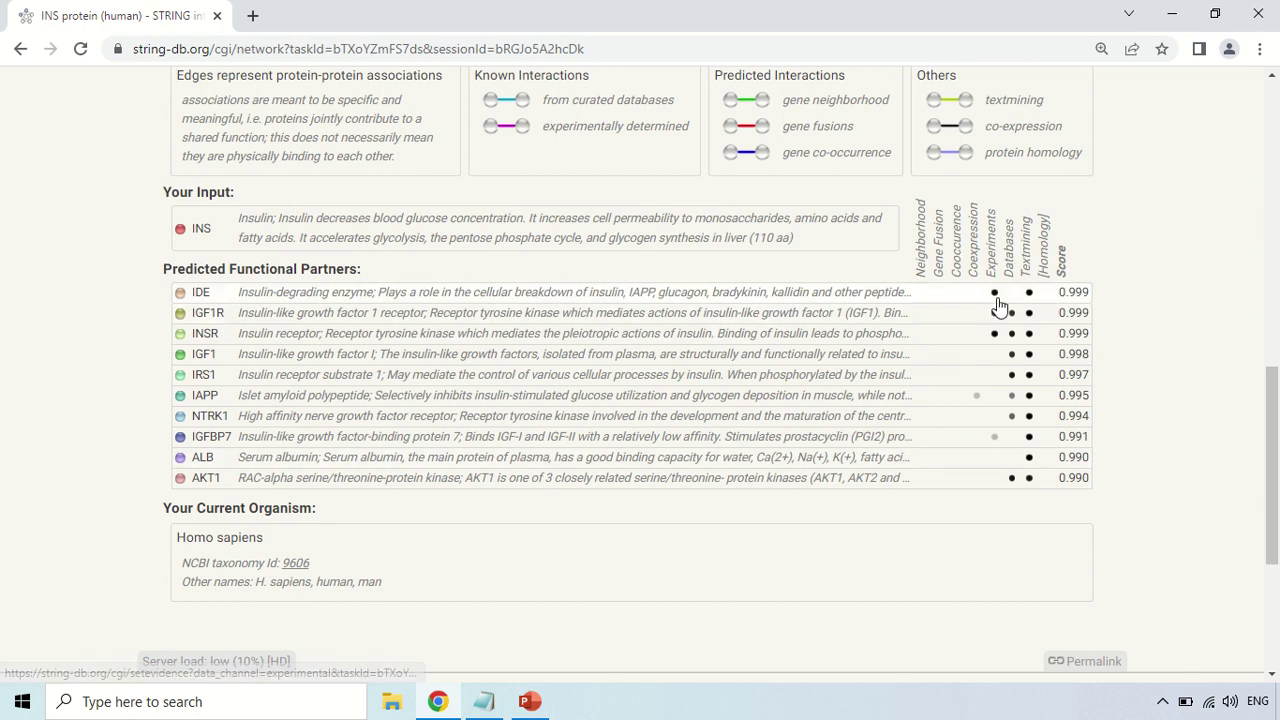
mouse_move(1030, 303)
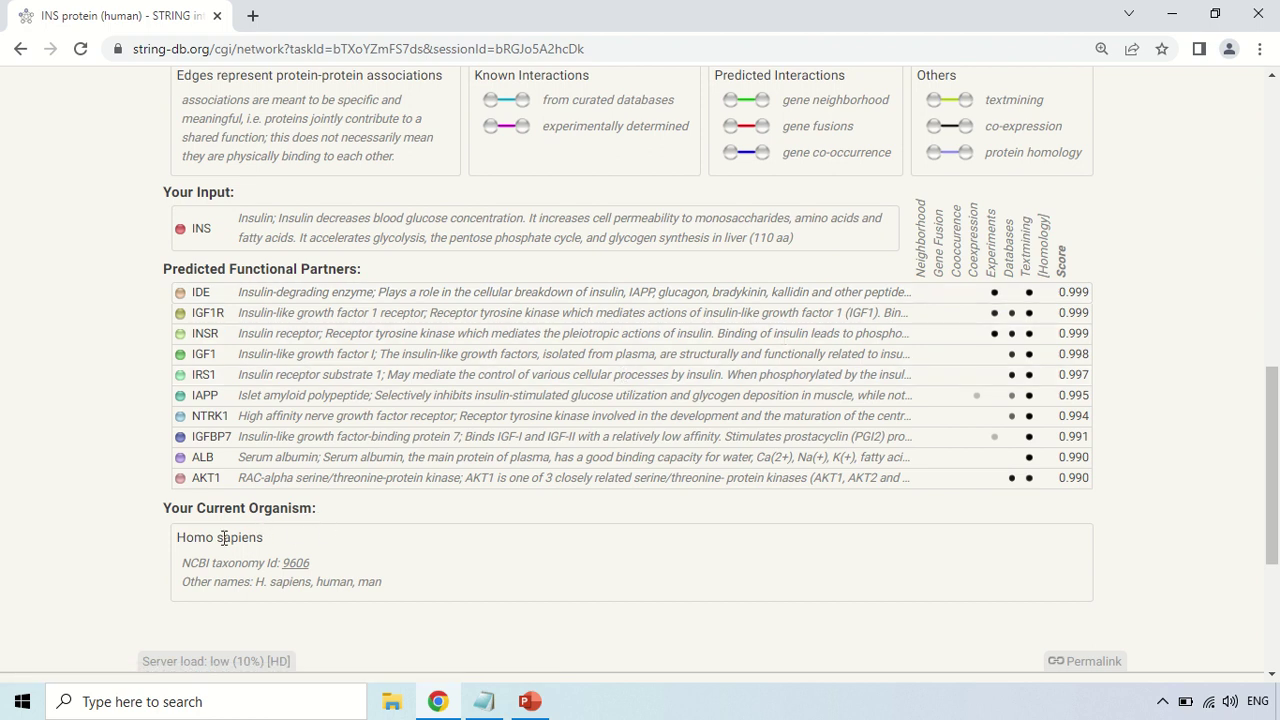
Step: Display the available evidence viewers for the INS network in place of the legend
scroll(511, 531, up, 6)
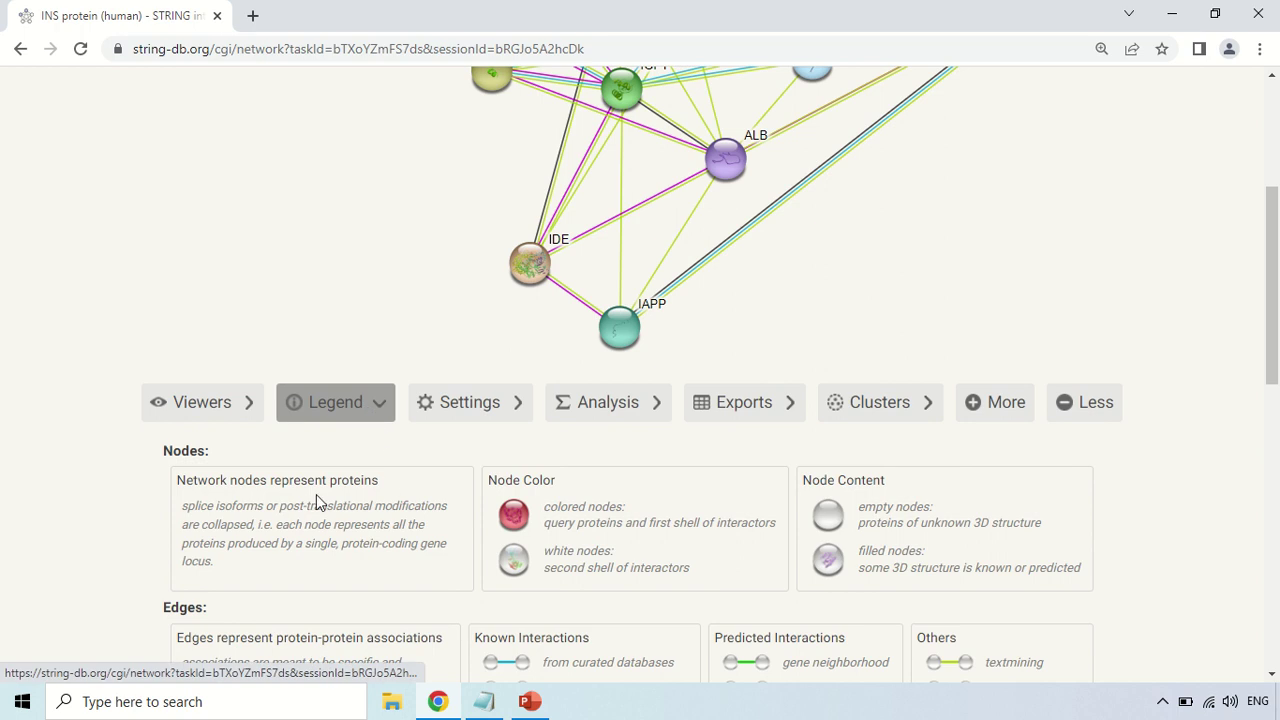
click(213, 403)
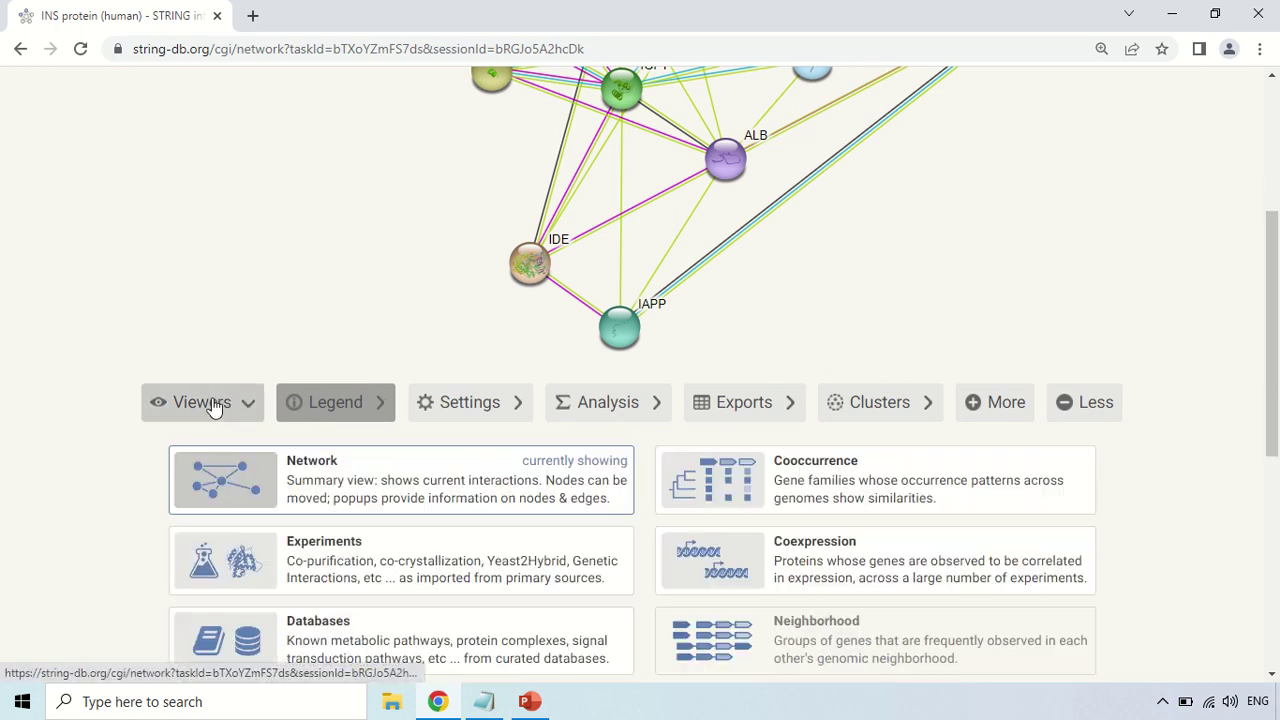
scroll(117, 306, up, 2)
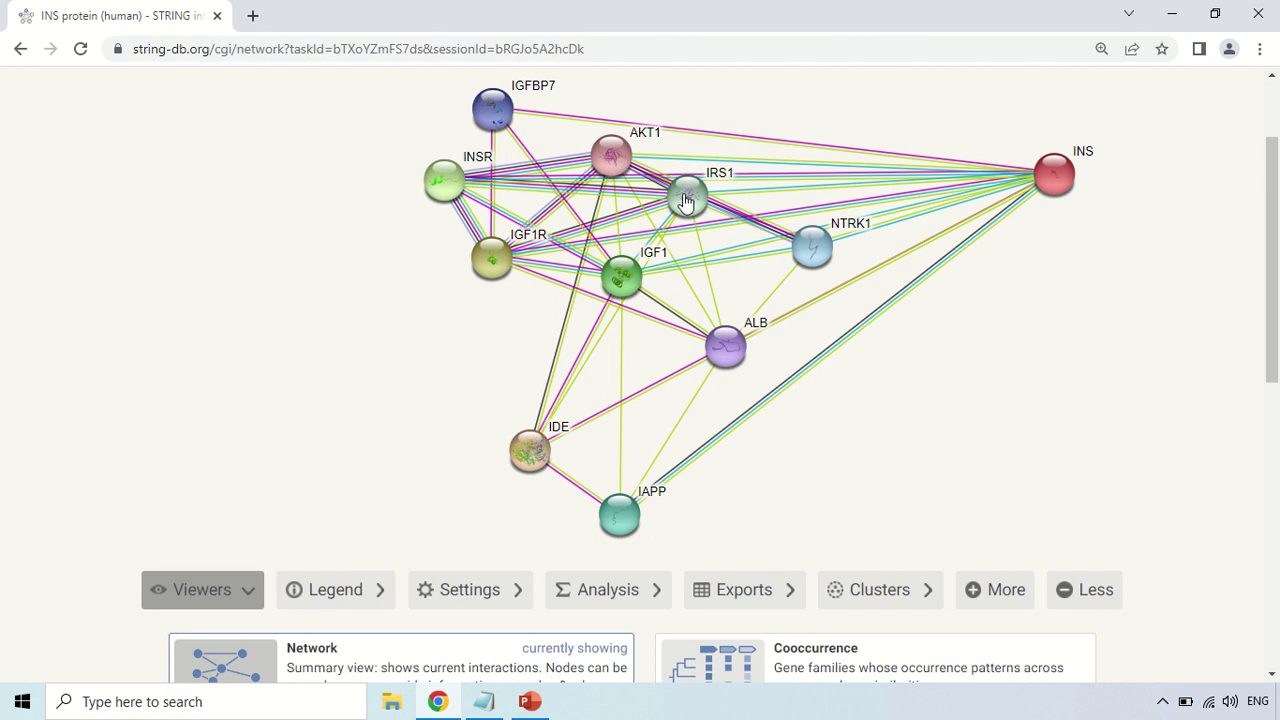
scroll(686, 200, down, 1)
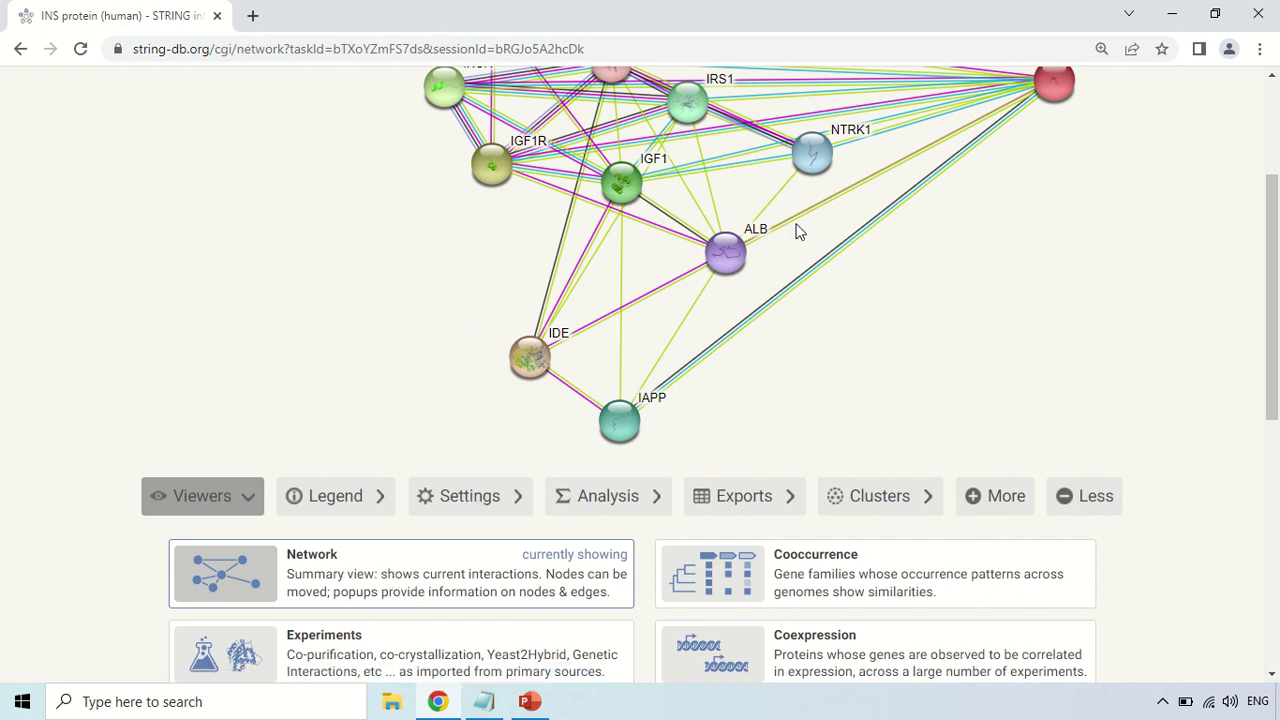
scroll(800, 232, down, 1)
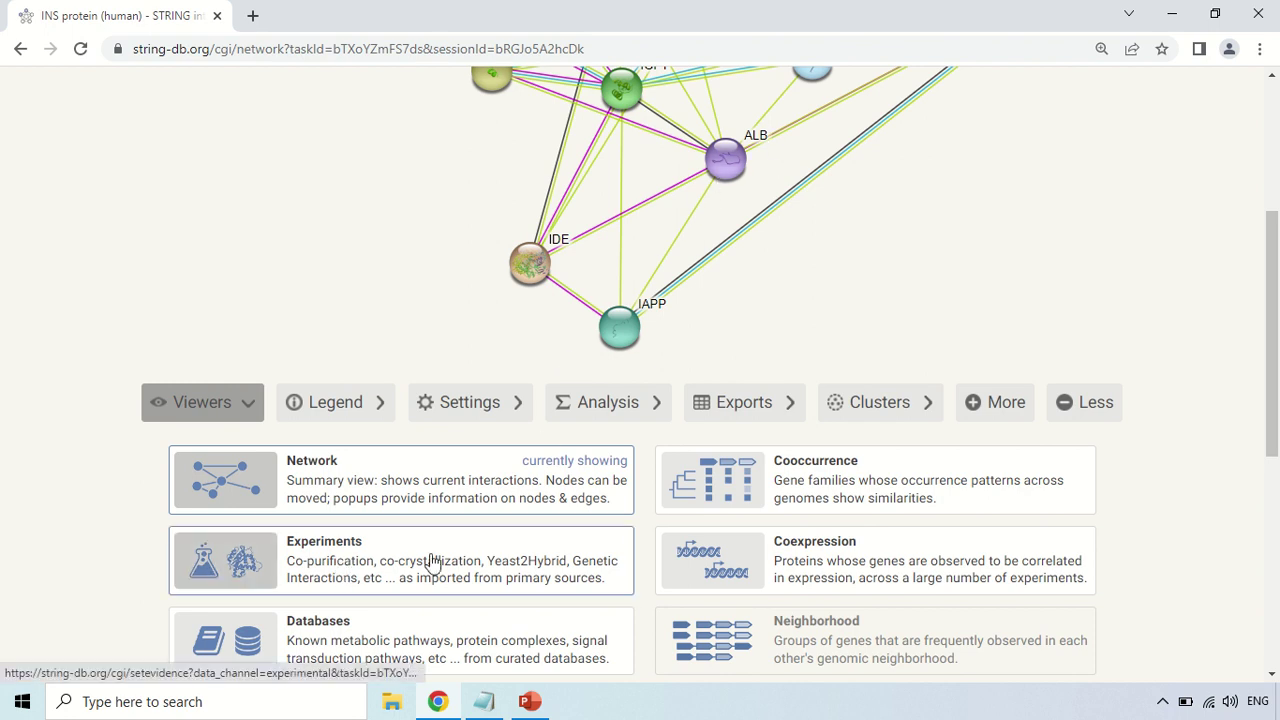
Step: Open the Experiments viewer and review the lab datasets for Homo sapiens and the information transferred from other organisms
click(350, 560)
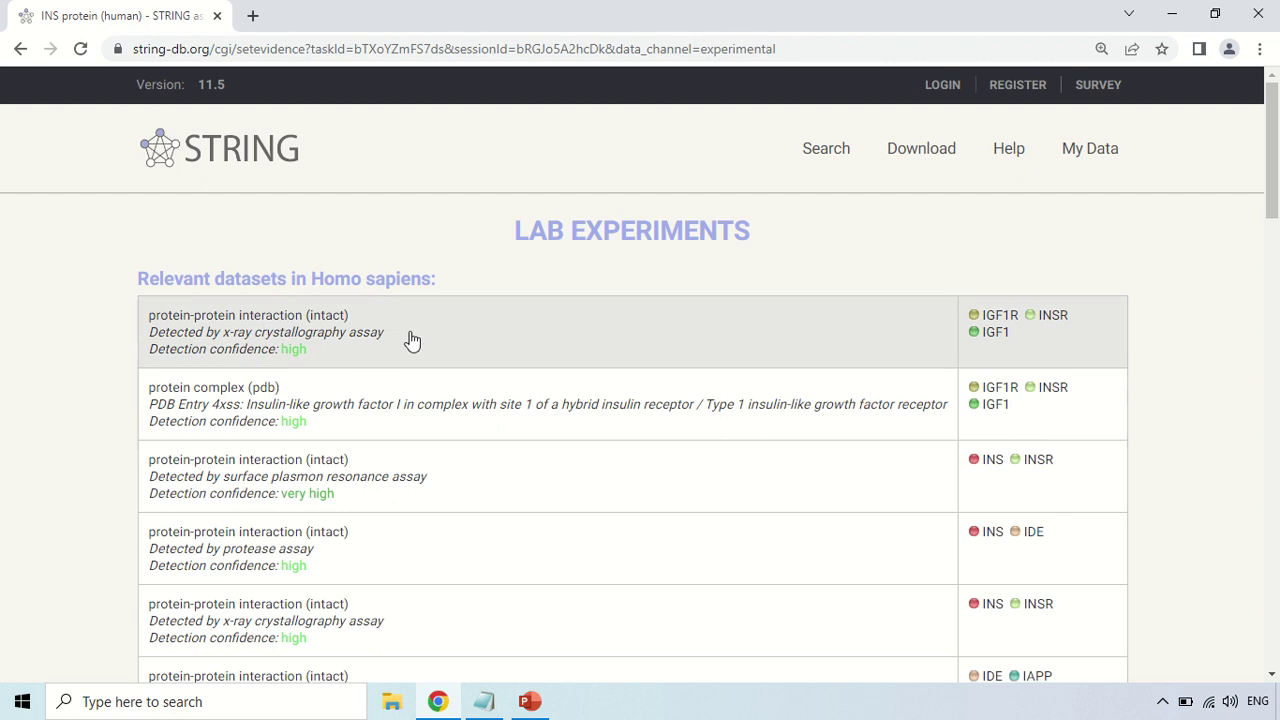
scroll(30, 352, down, 8)
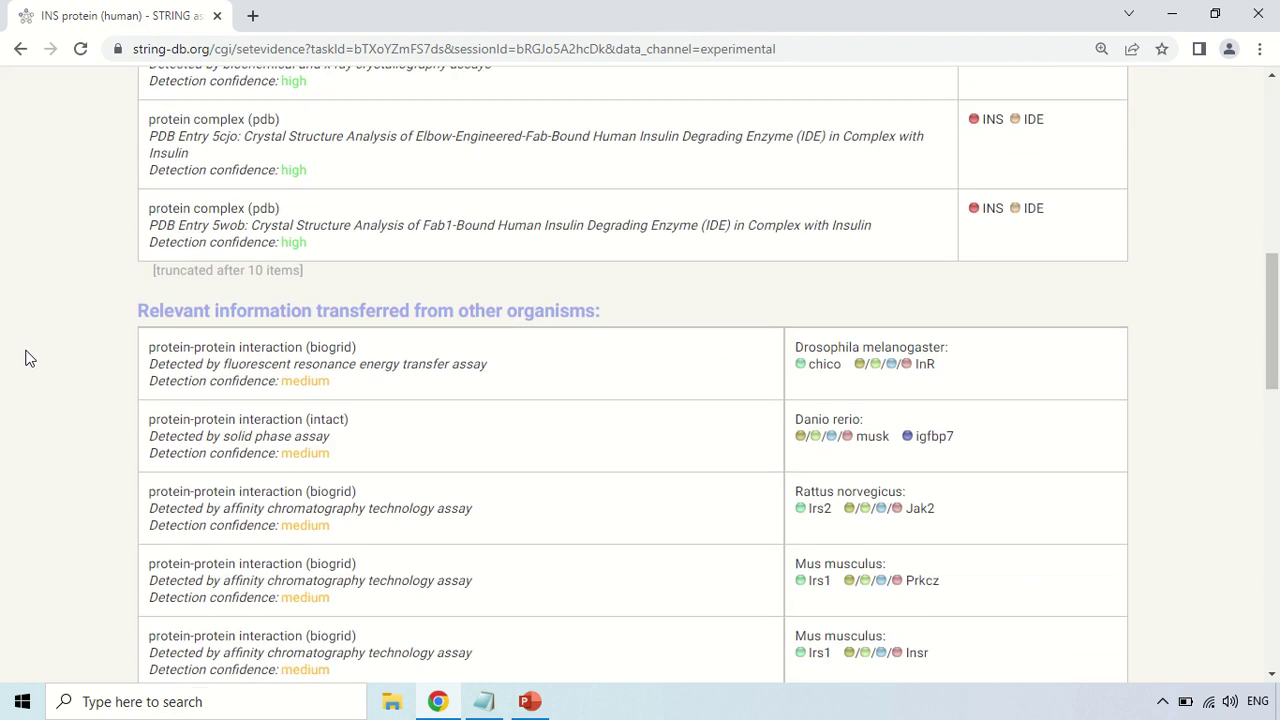
scroll(30, 358, down, 10)
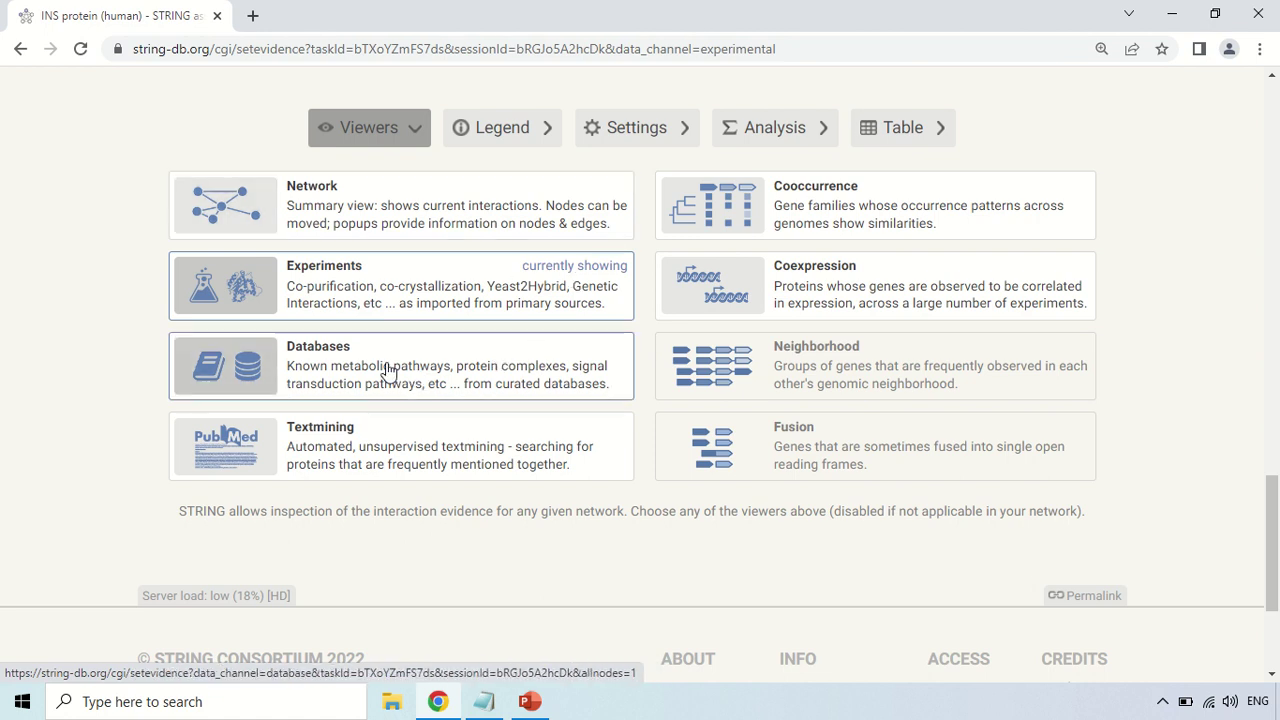
Step: Open the Cooccurrence viewer and review how INS and its partner genes occur across Bacteria, Eukaryota and Archaea
scroll(1014, 340, up, 1)
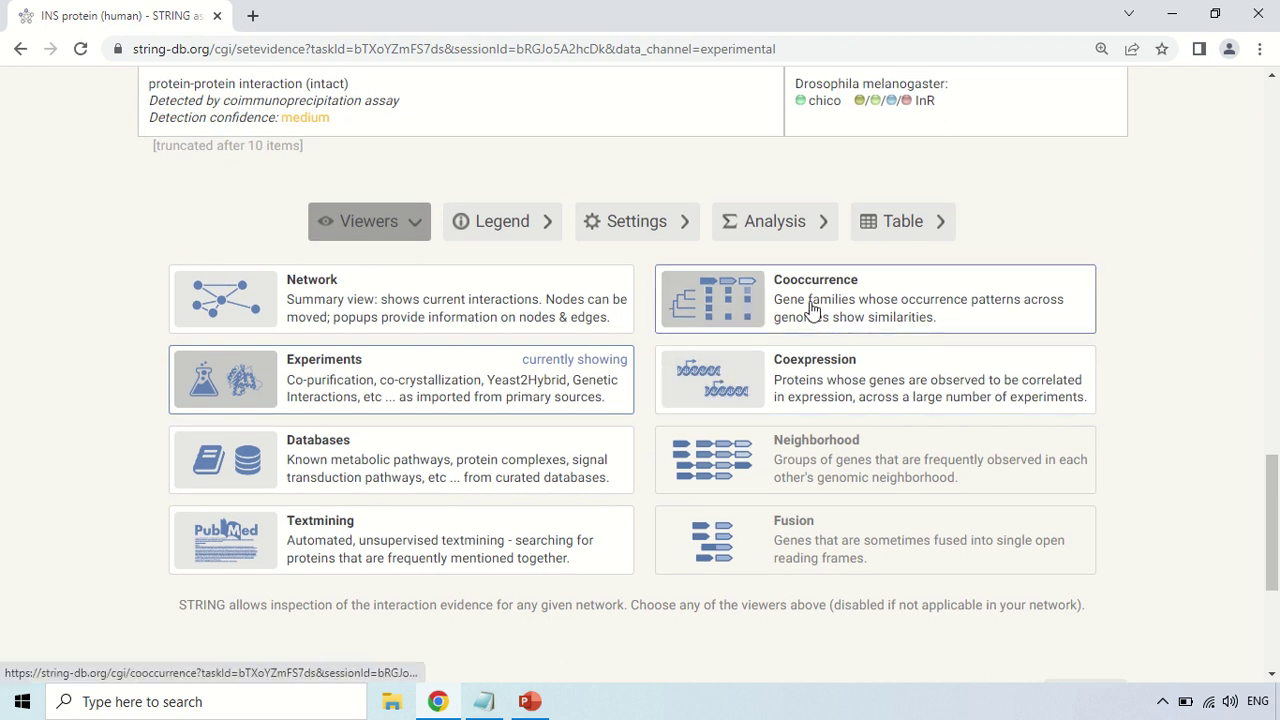
click(812, 310)
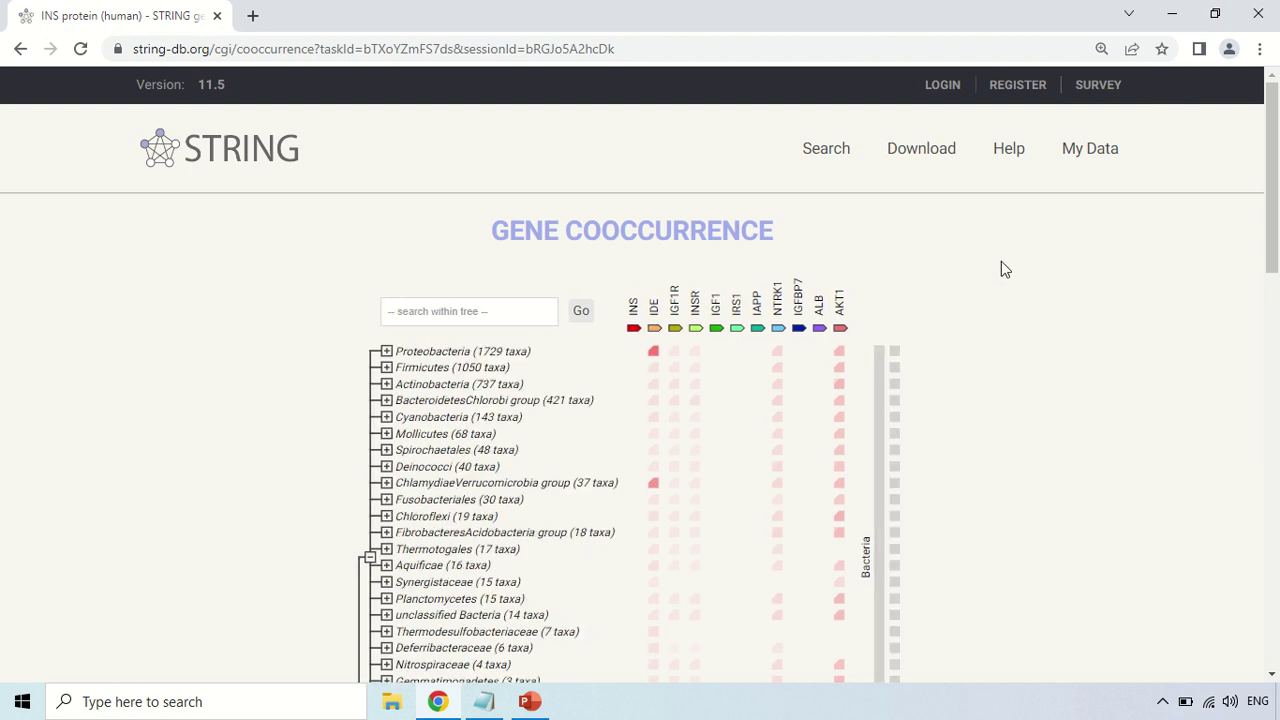
scroll(646, 343, down, 1)
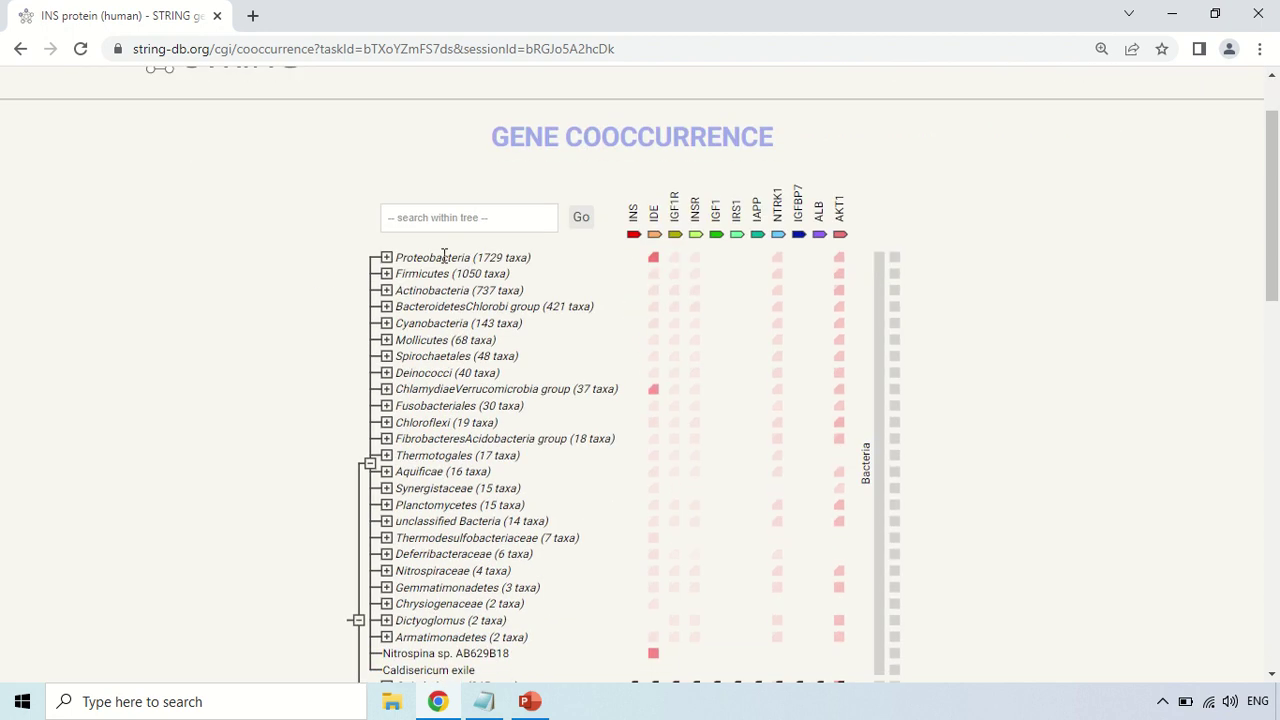
click(516, 227)
scroll(730, 297, down, 2)
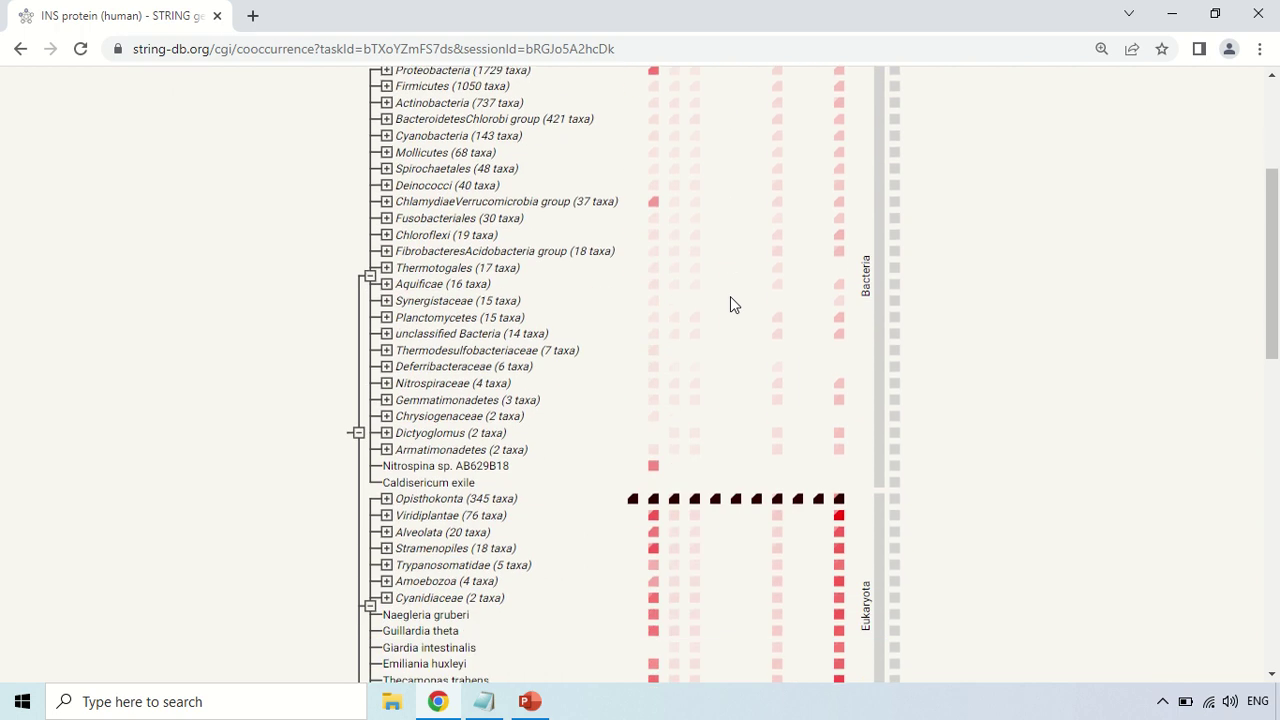
scroll(730, 300, down, 6)
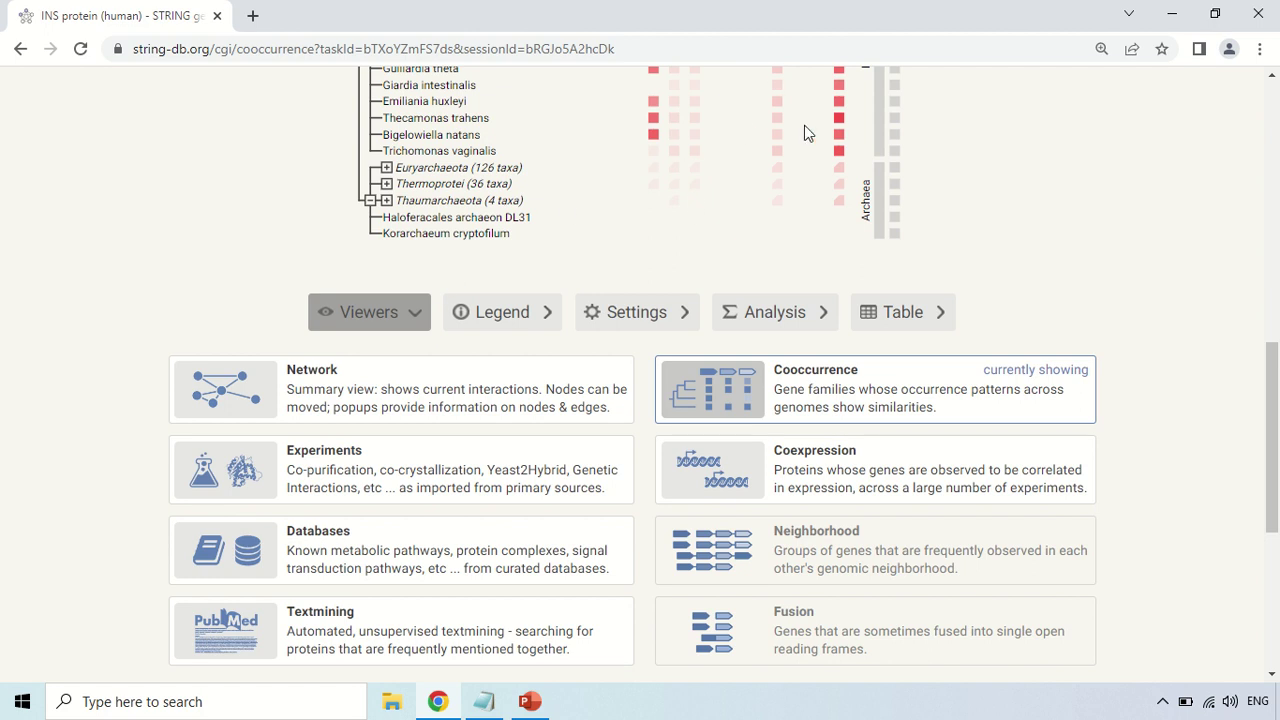
Step: Return to the INS network view and display its analysis to read the network stats
click(395, 392)
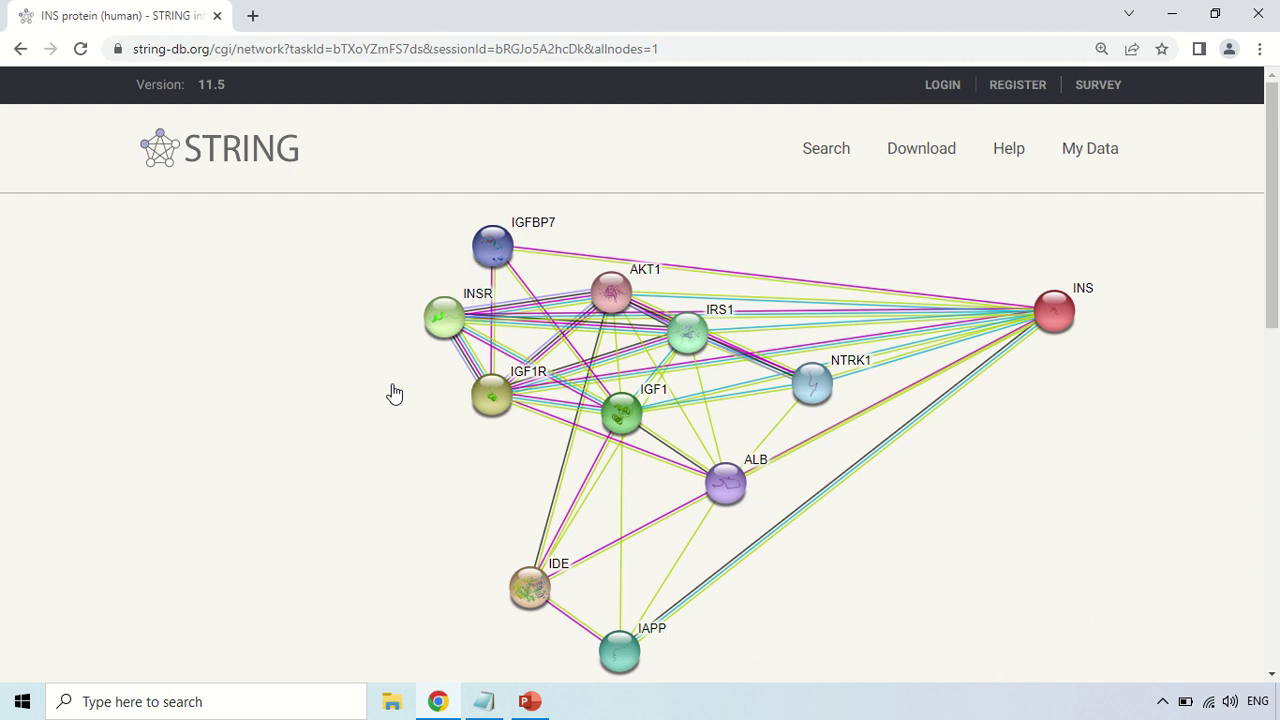
scroll(706, 348, down, 3)
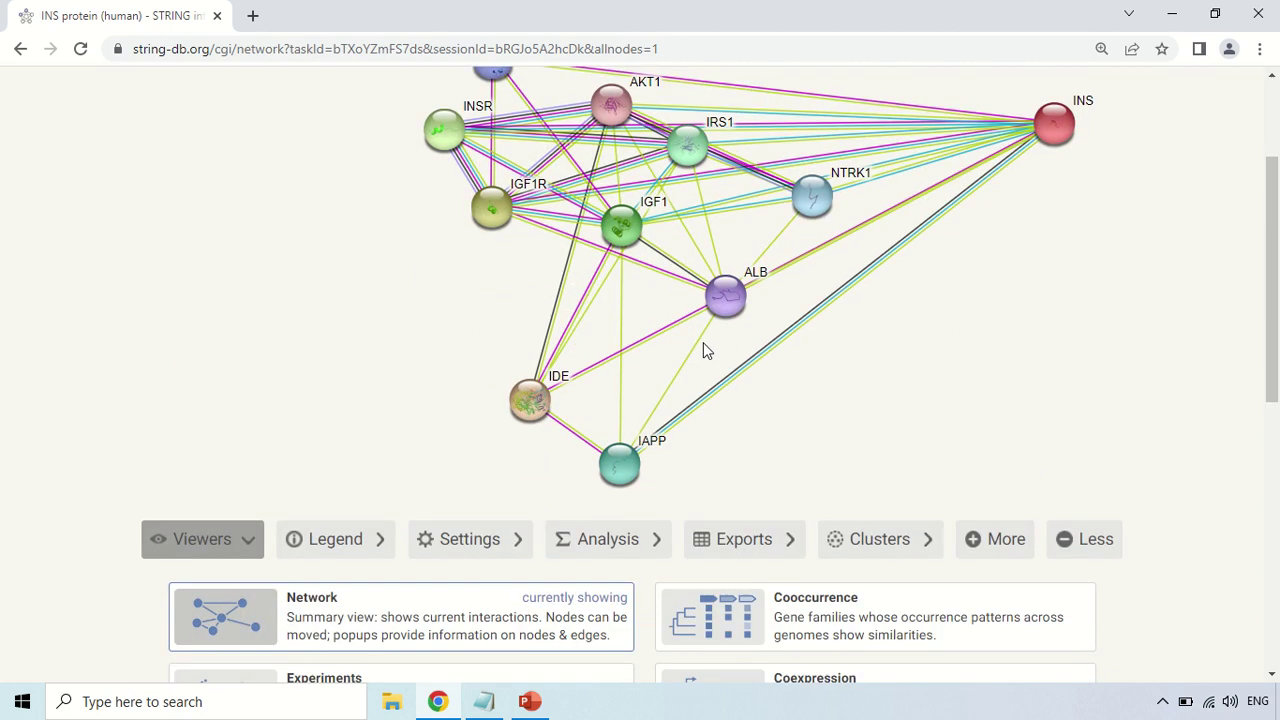
scroll(701, 338, down, 1)
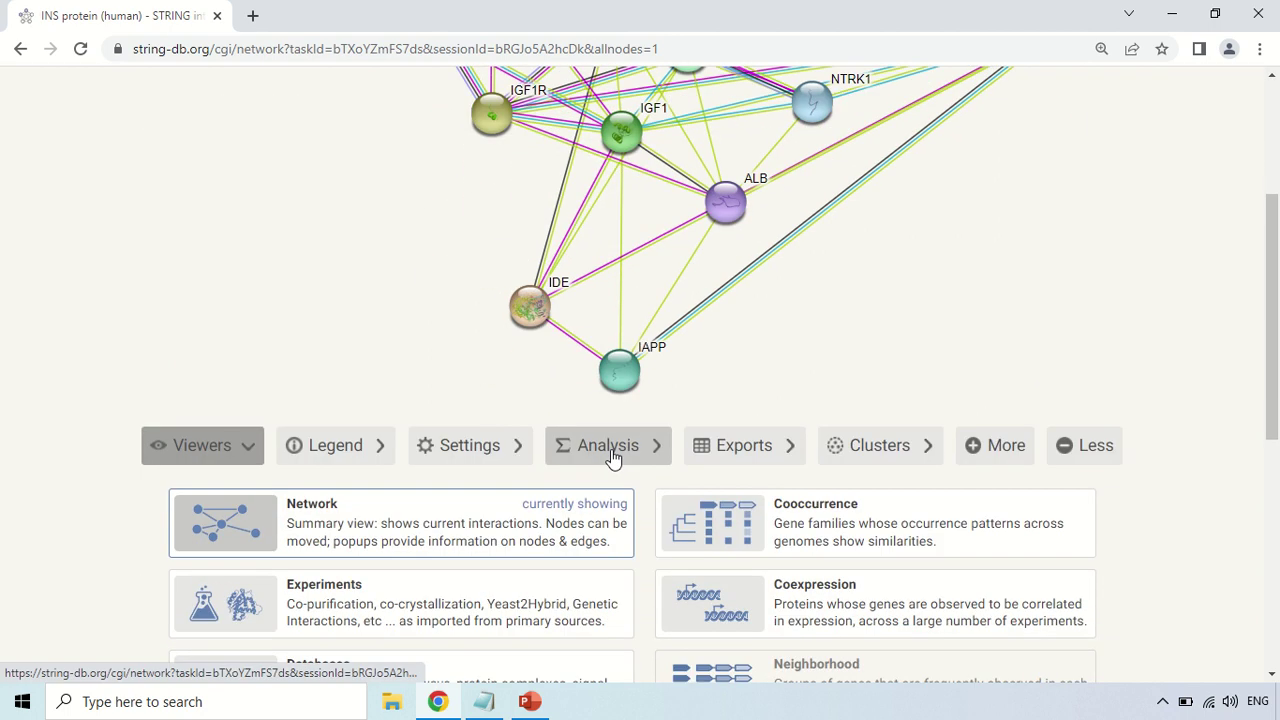
click(613, 457)
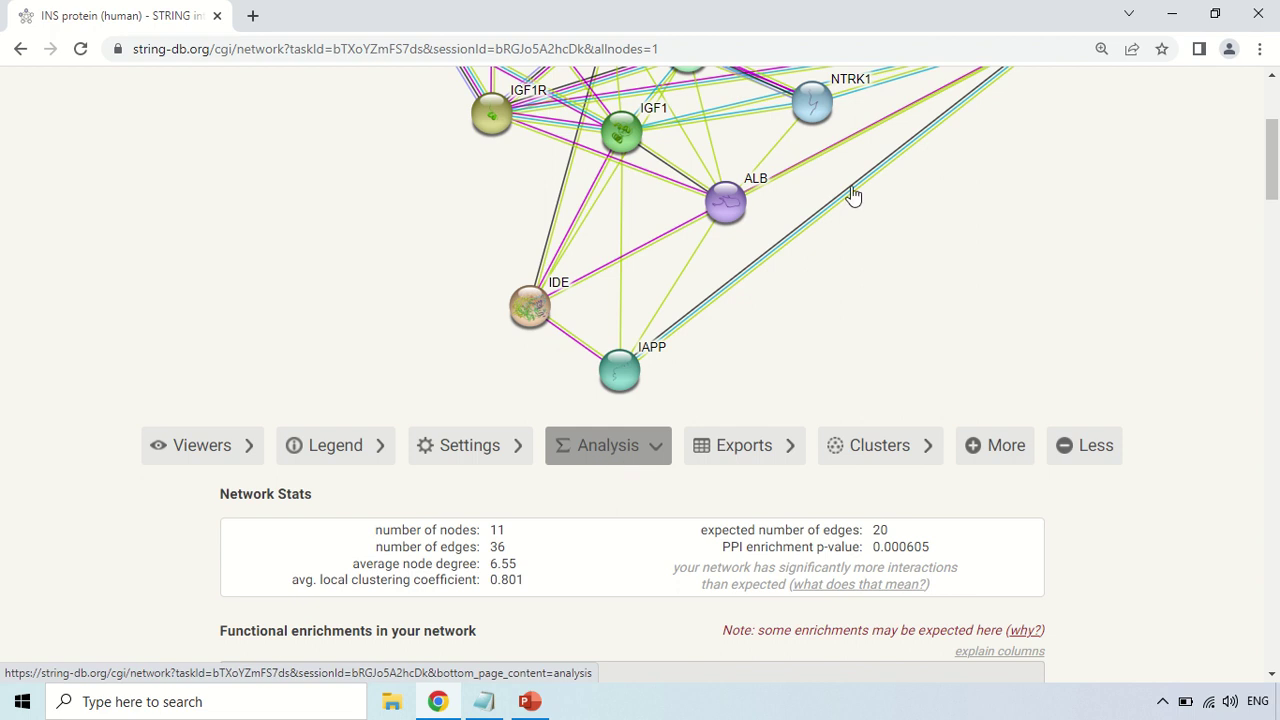
scroll(966, 158, up, 1)
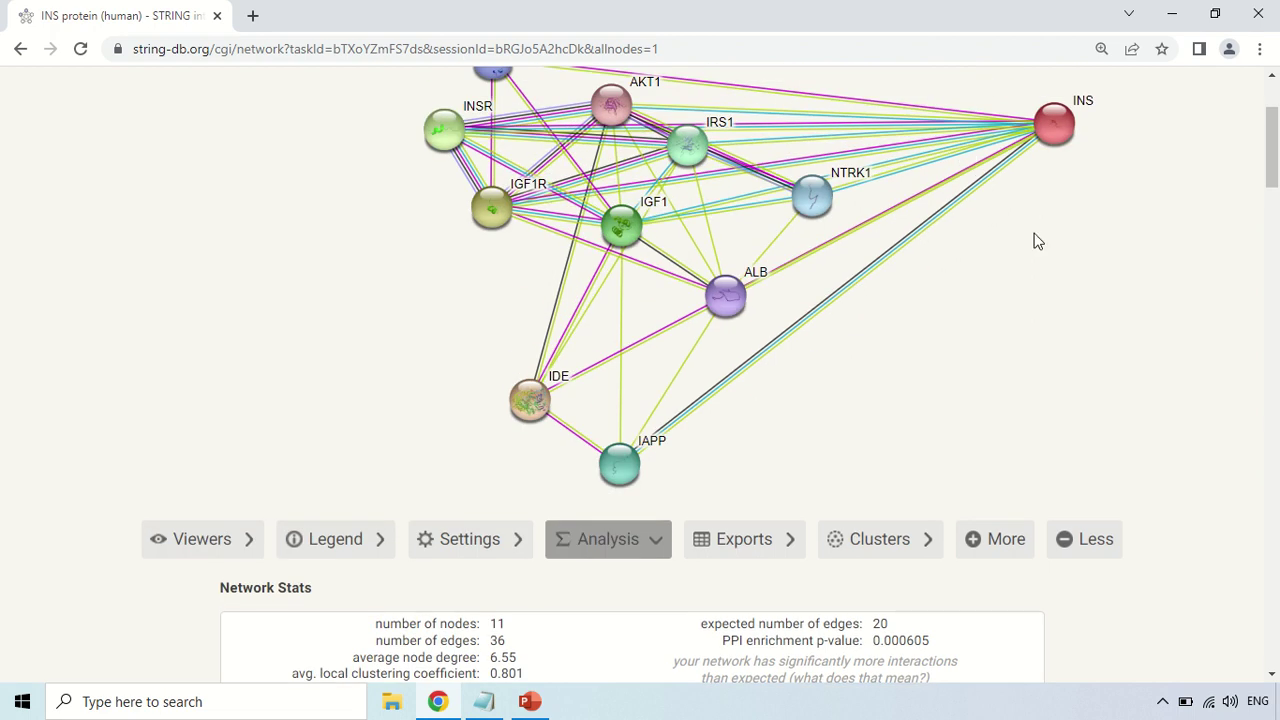
scroll(728, 172, down, 1)
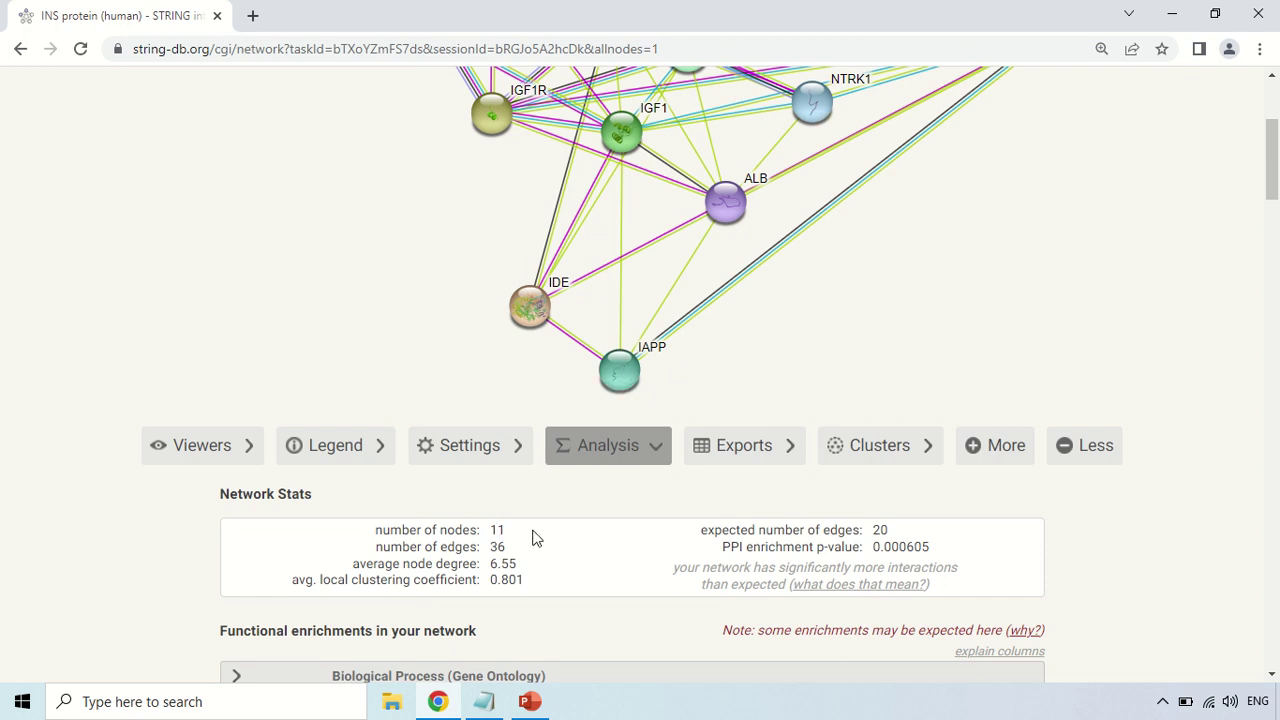
Step: Highlight the proteins of the GO term Positive regulation of glycogen biosynthetic process and inspect them in the network
scroll(536, 533, down, 4)
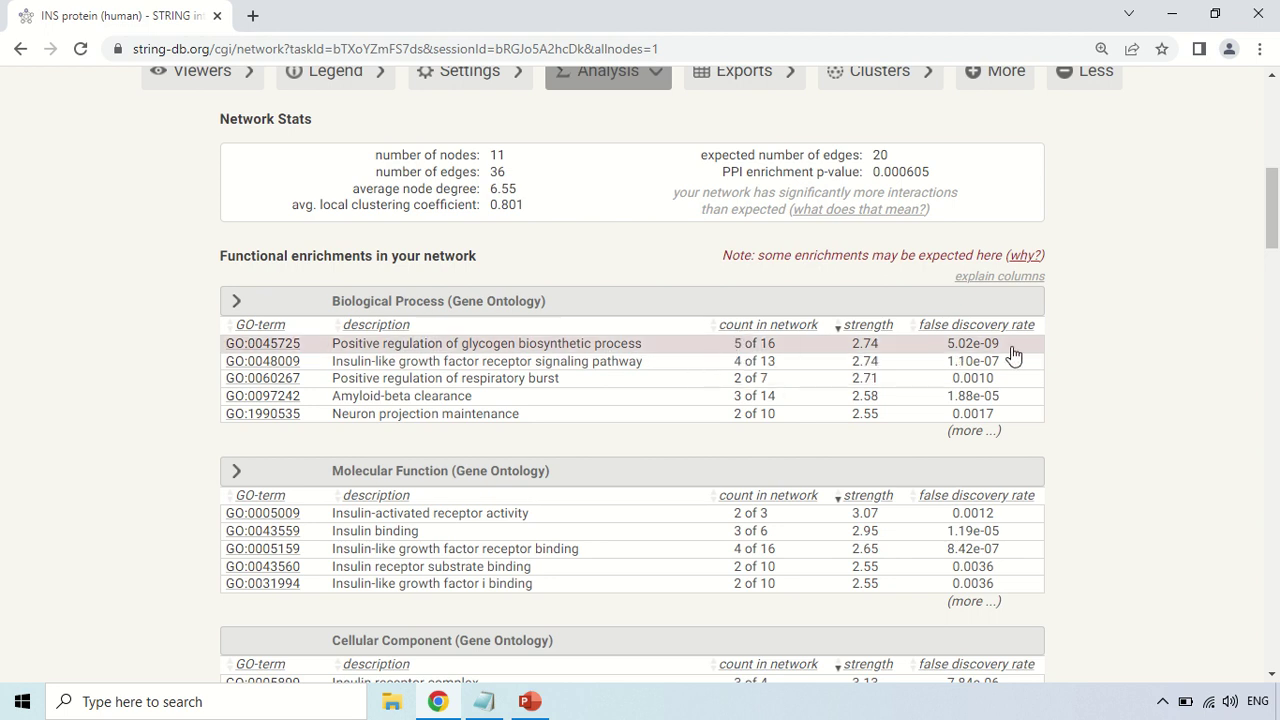
click(740, 346)
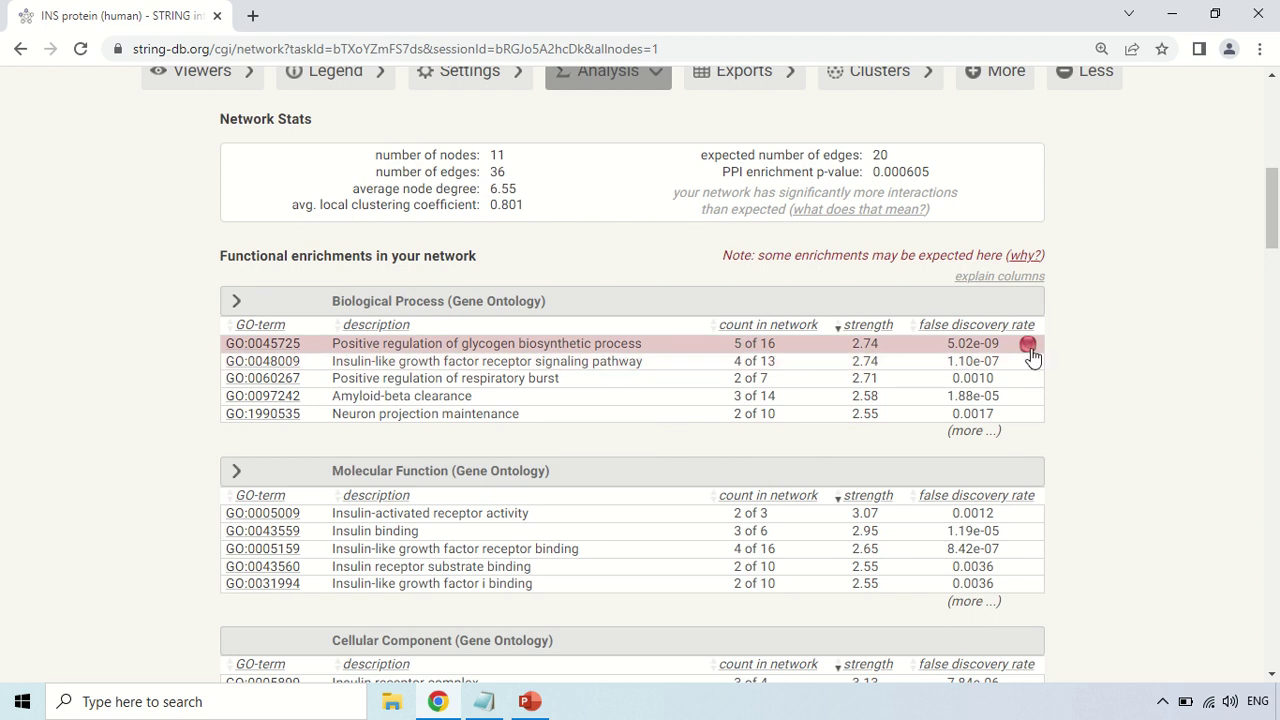
scroll(1030, 355, up, 5)
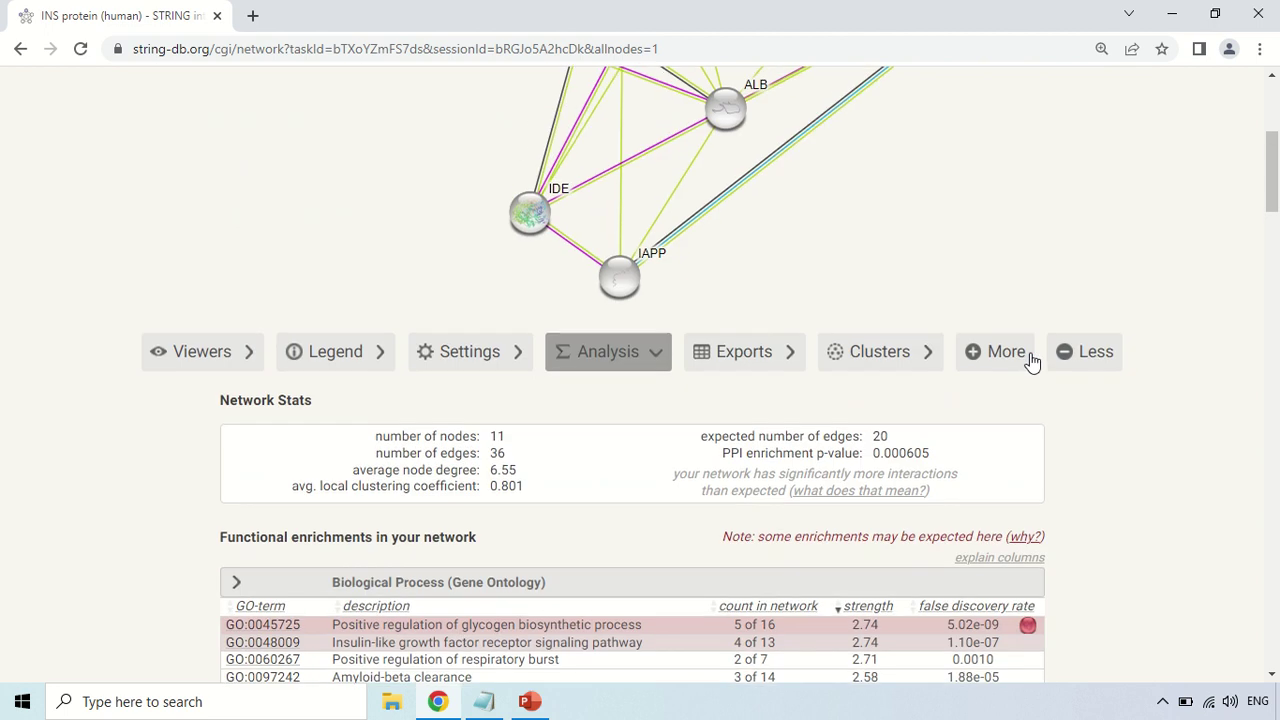
scroll(1030, 352, up, 1)
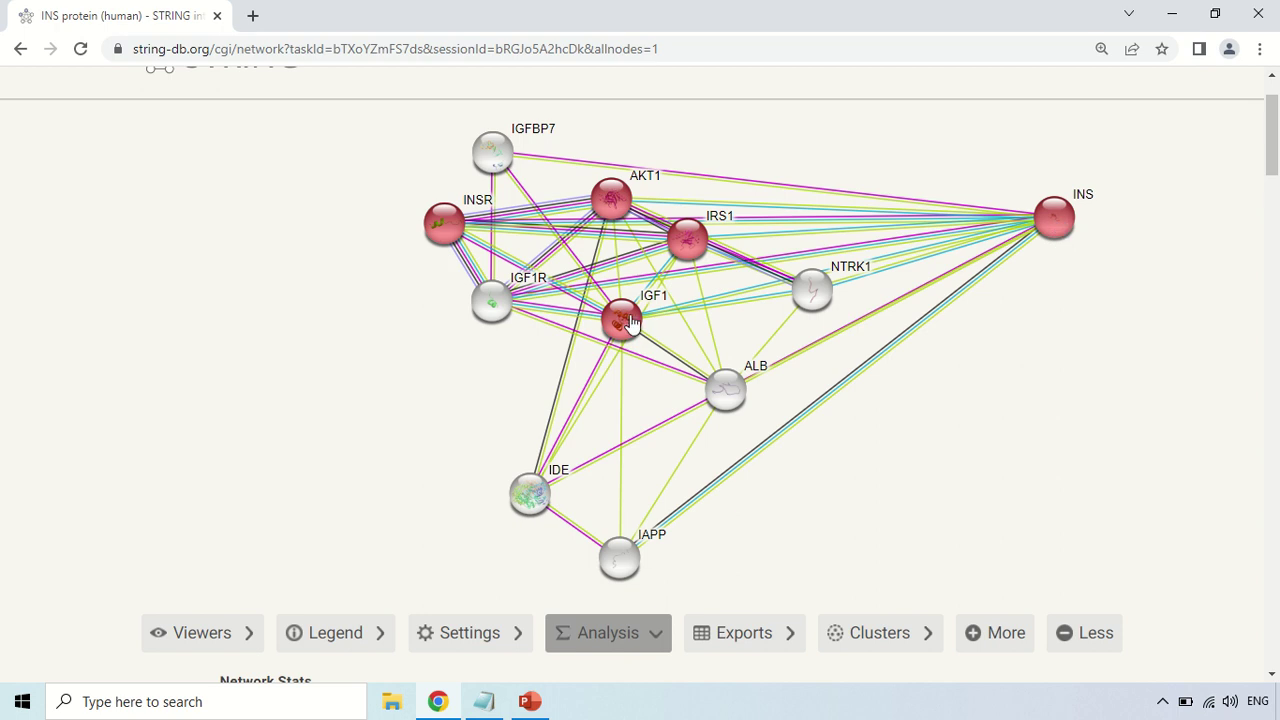
scroll(638, 321, down, 5)
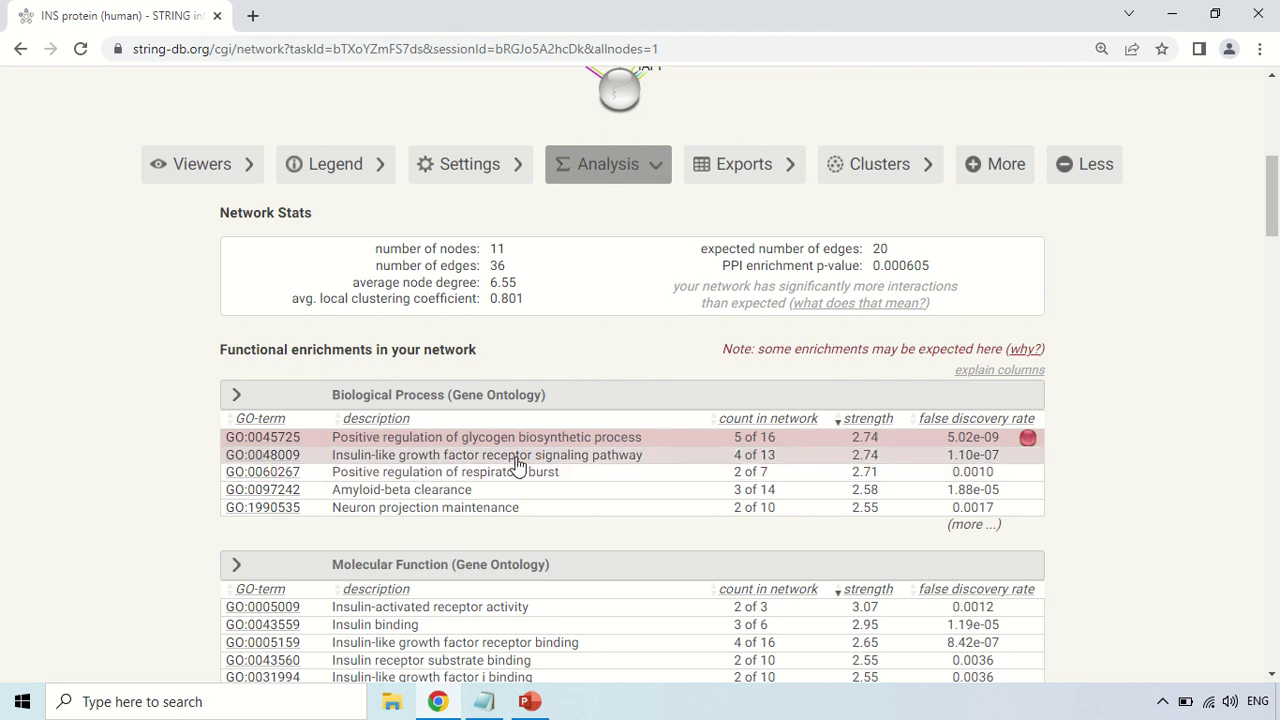
Step: Add a highlight for the GO term Insulin-like growth factor receptor signaling pathway and compare the colored nodes in the network
click(1025, 460)
scroll(1090, 452, up, 5)
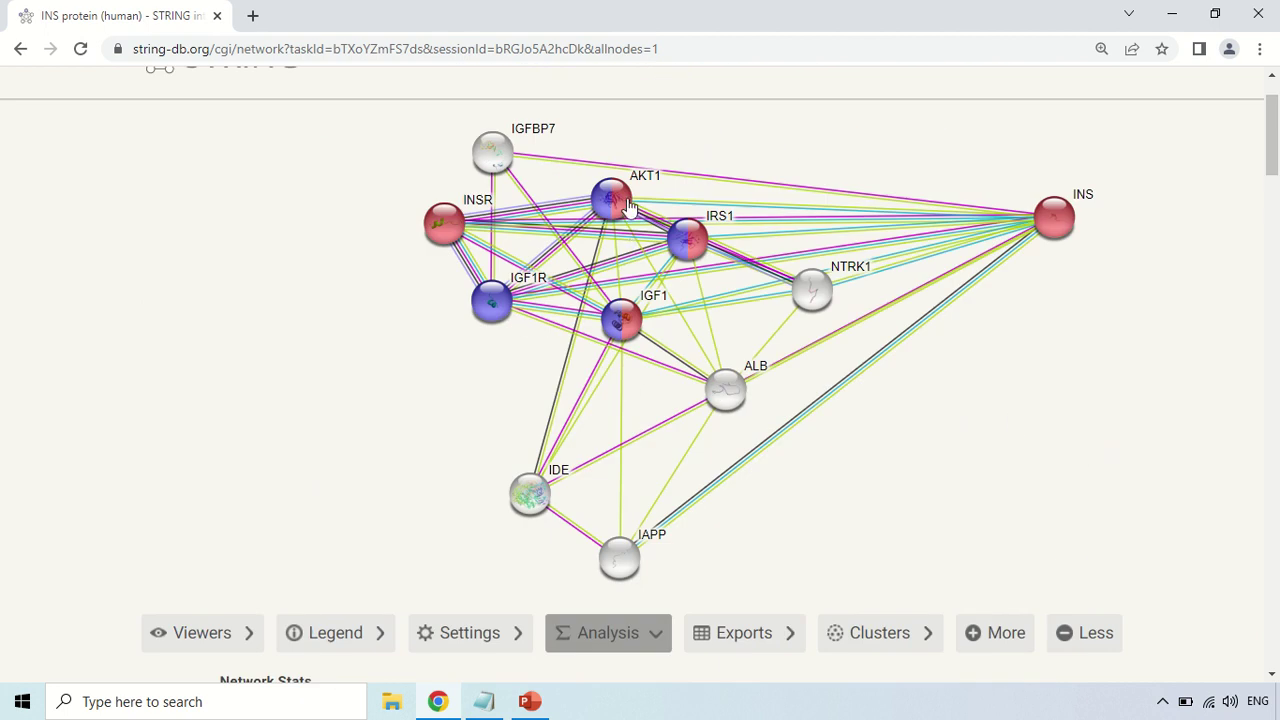
scroll(659, 235, down, 1)
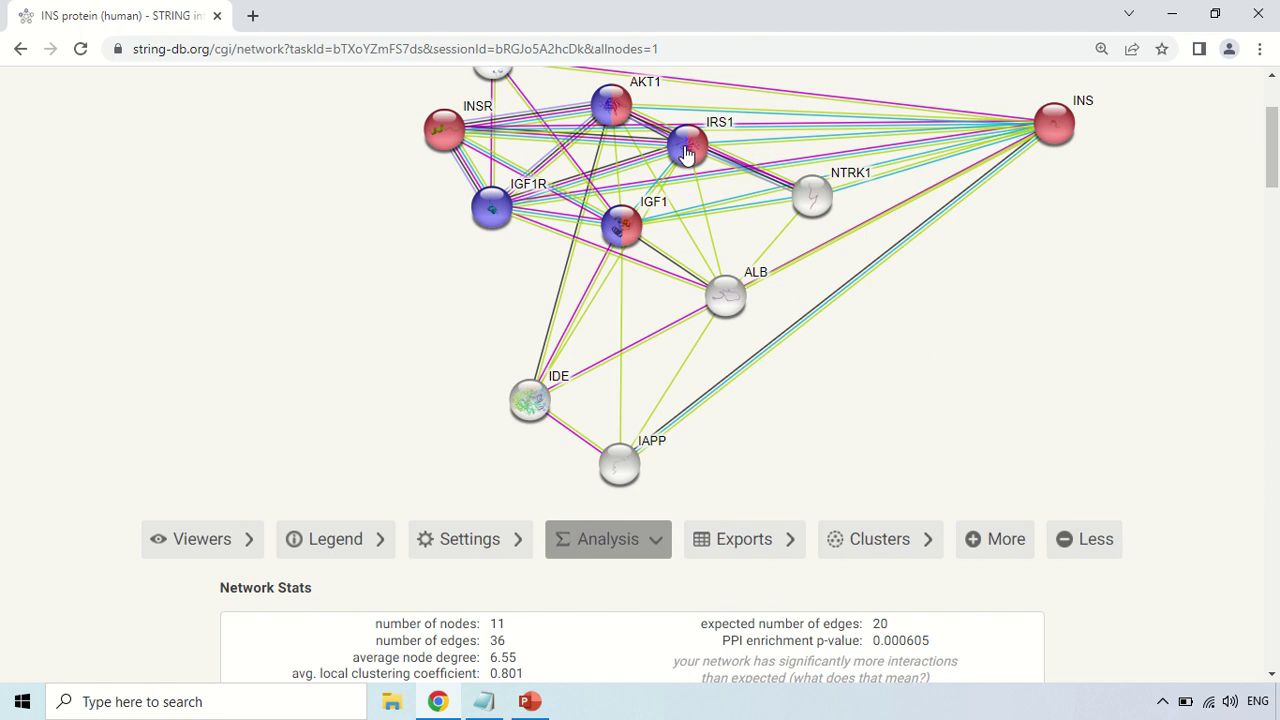
scroll(471, 372, down, 5)
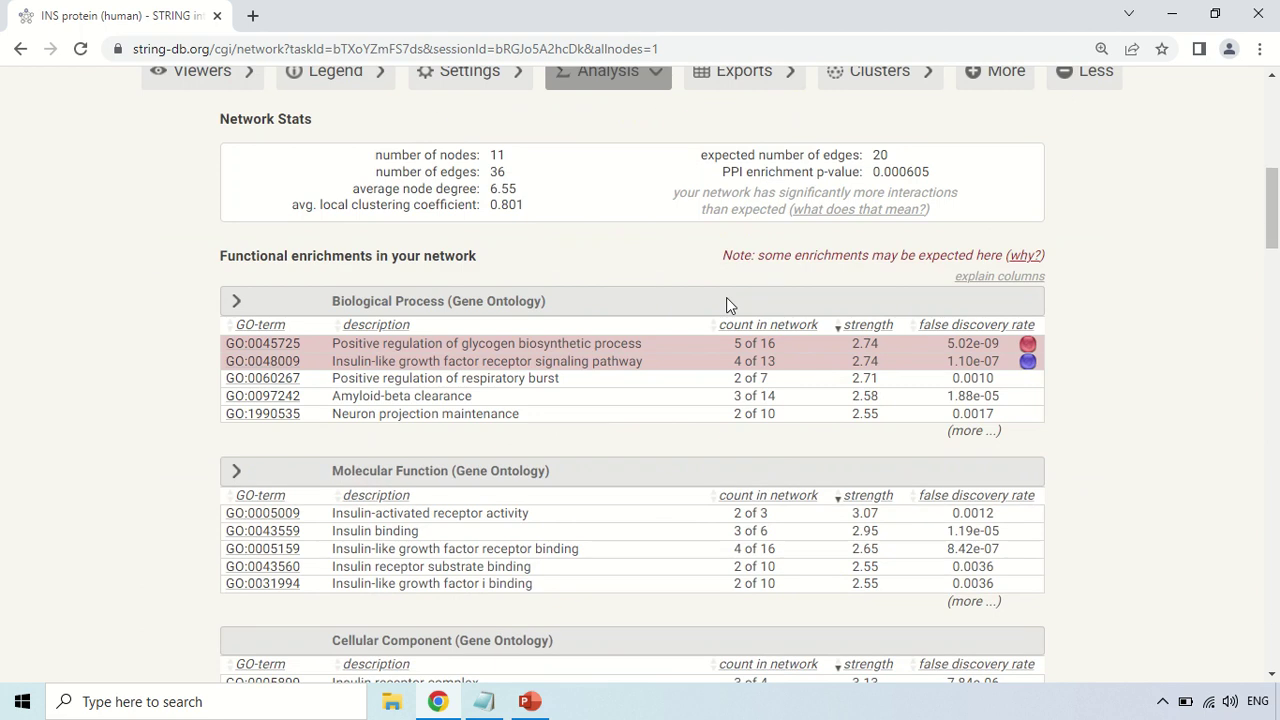
Step: Remove both Biological Process term highlights and check the node colors in the network
click(1027, 362)
click(1028, 344)
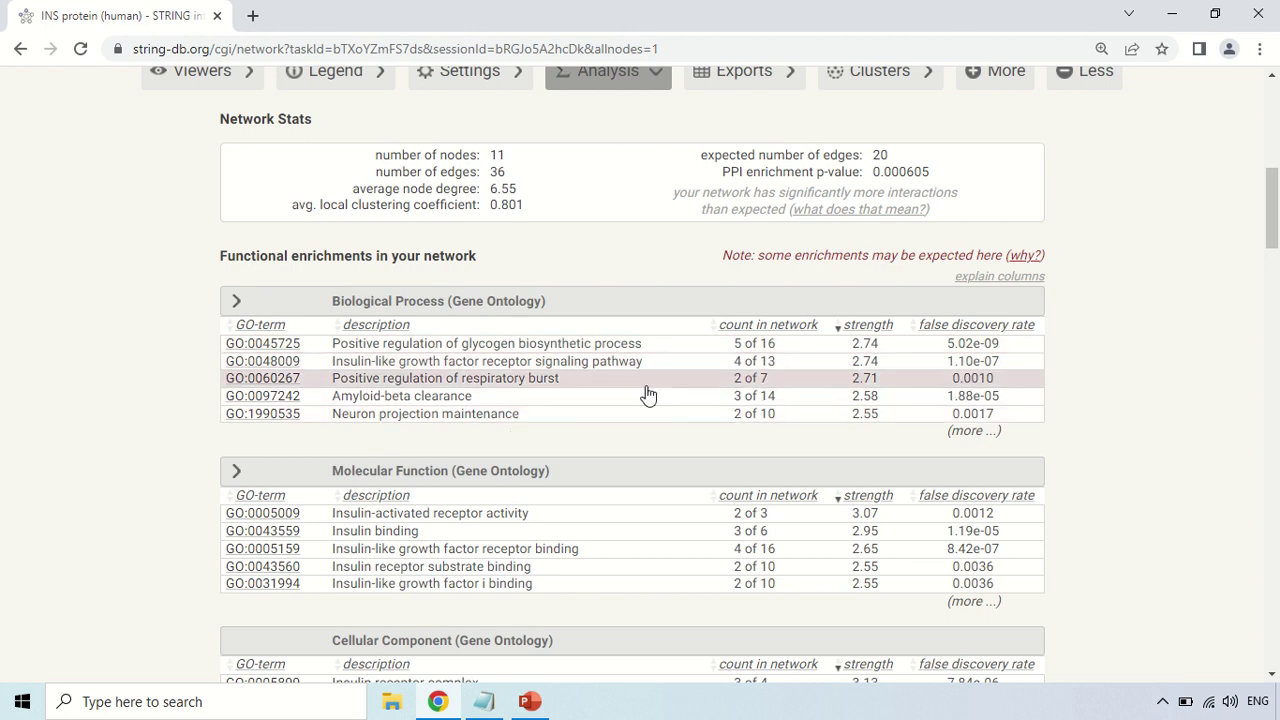
scroll(647, 395, up, 5)
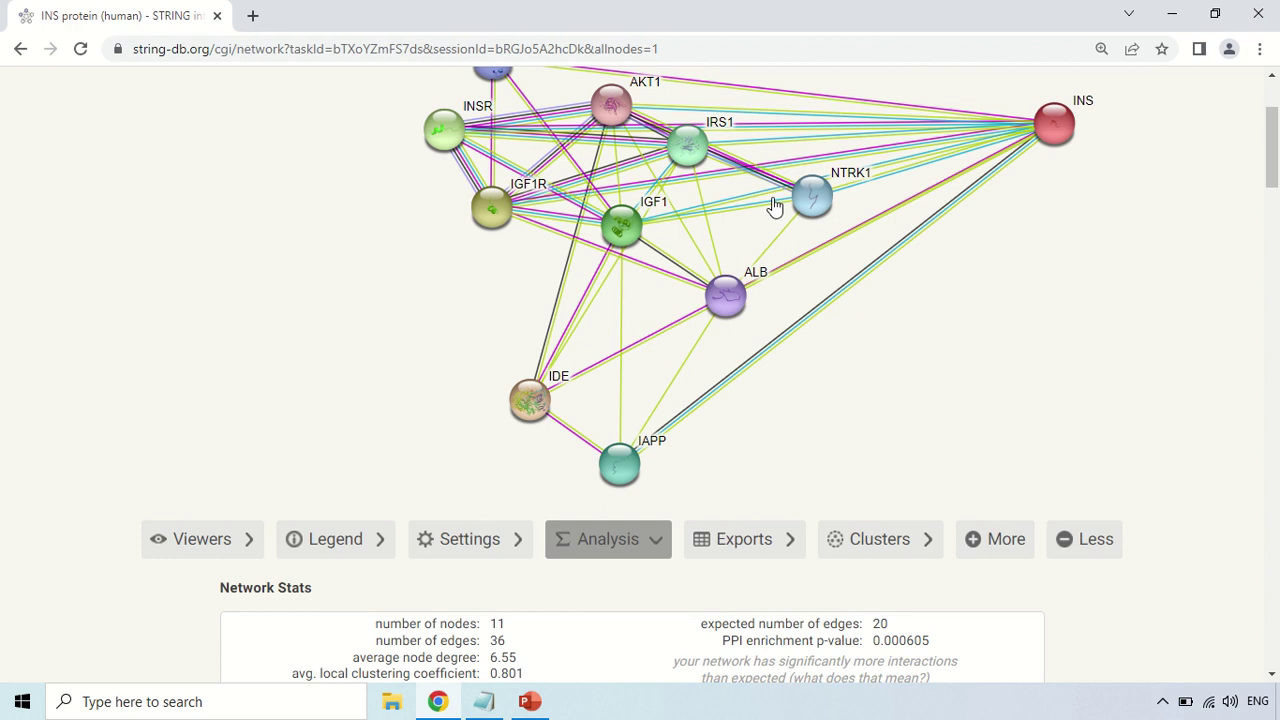
scroll(811, 218, down, 5)
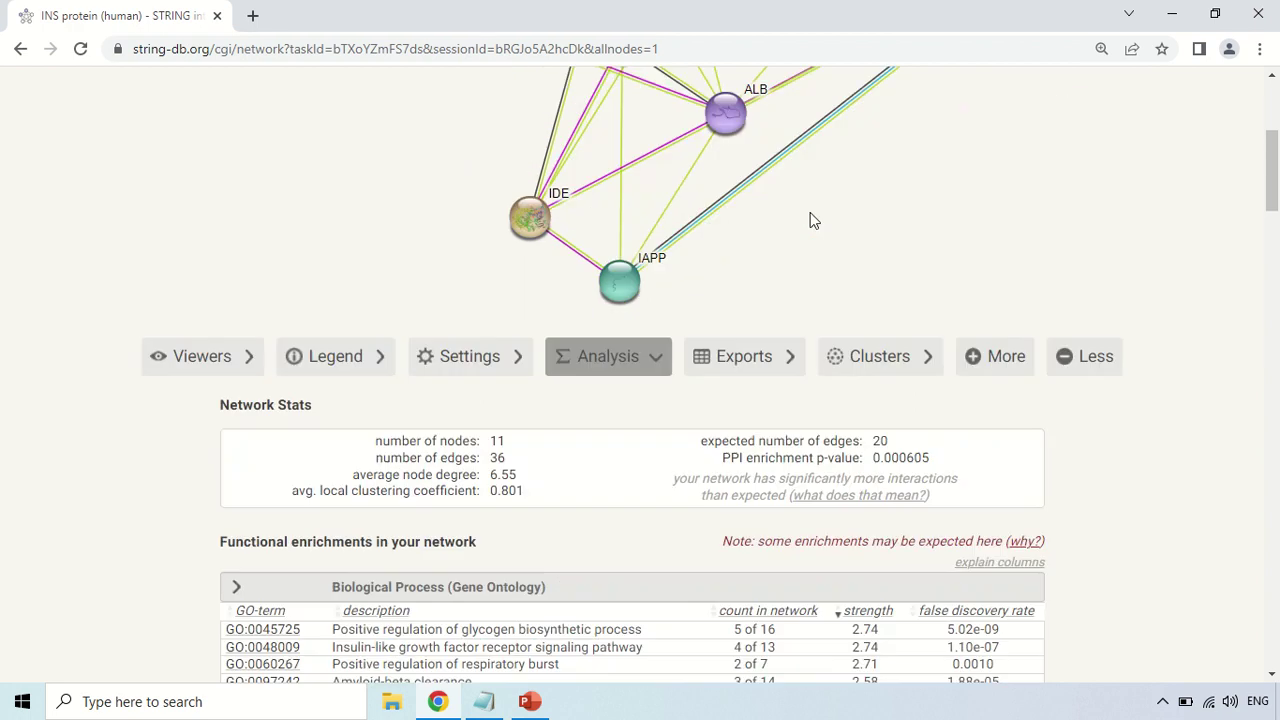
Step: Review the enrichment tables for Gene Ontology, reference publications, local network clusters, and KEGG, Reactome and WikiPathways pathways
scroll(648, 313, down, 2)
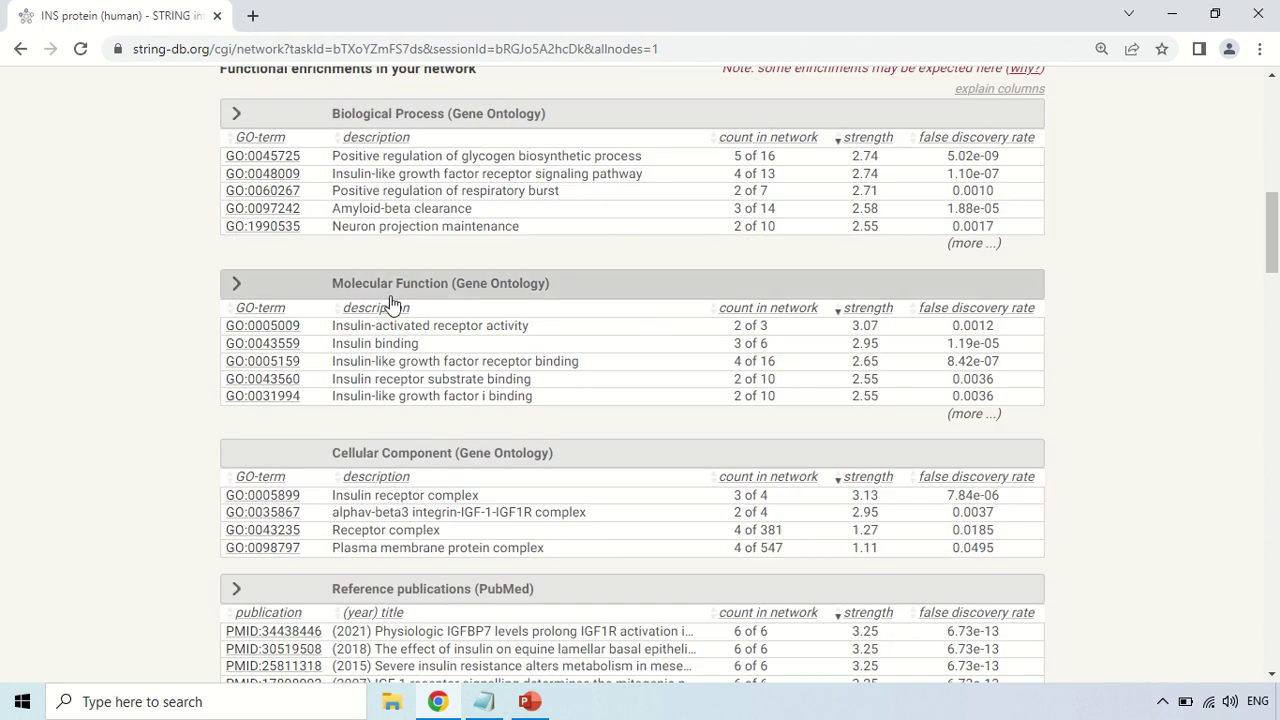
scroll(581, 306, down, 1)
scroll(583, 306, down, 3)
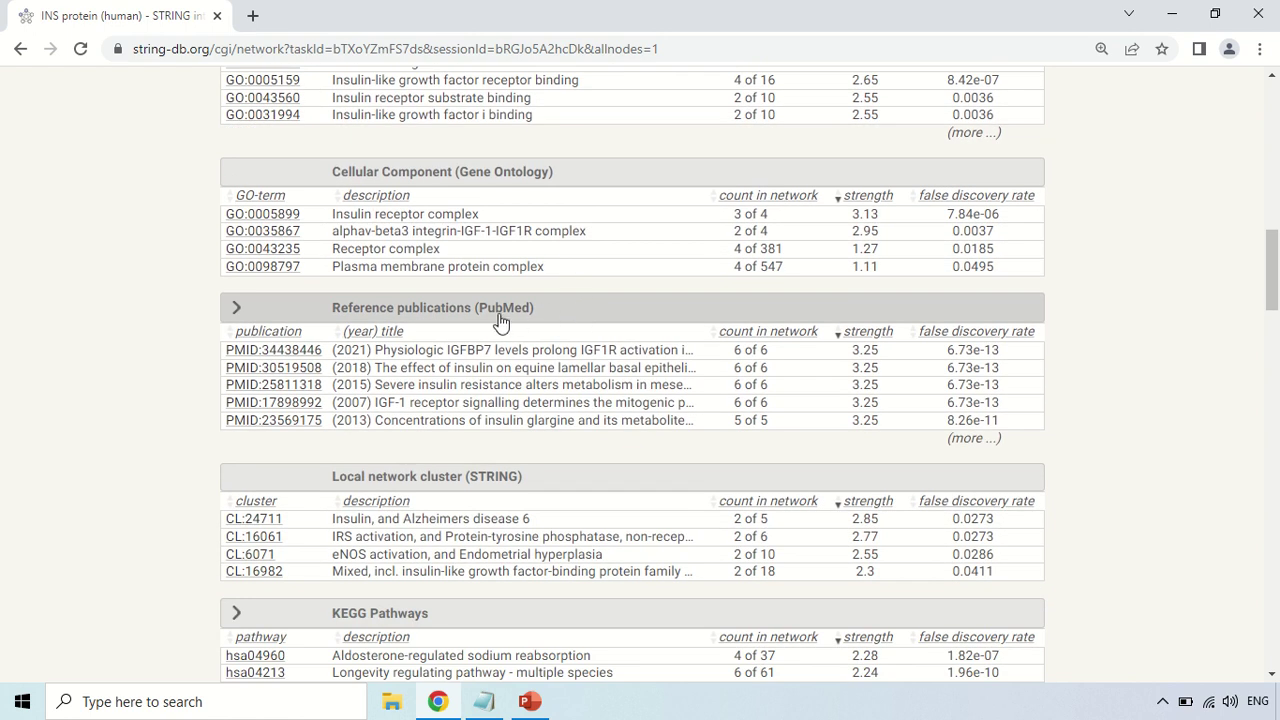
scroll(504, 320, down, 3)
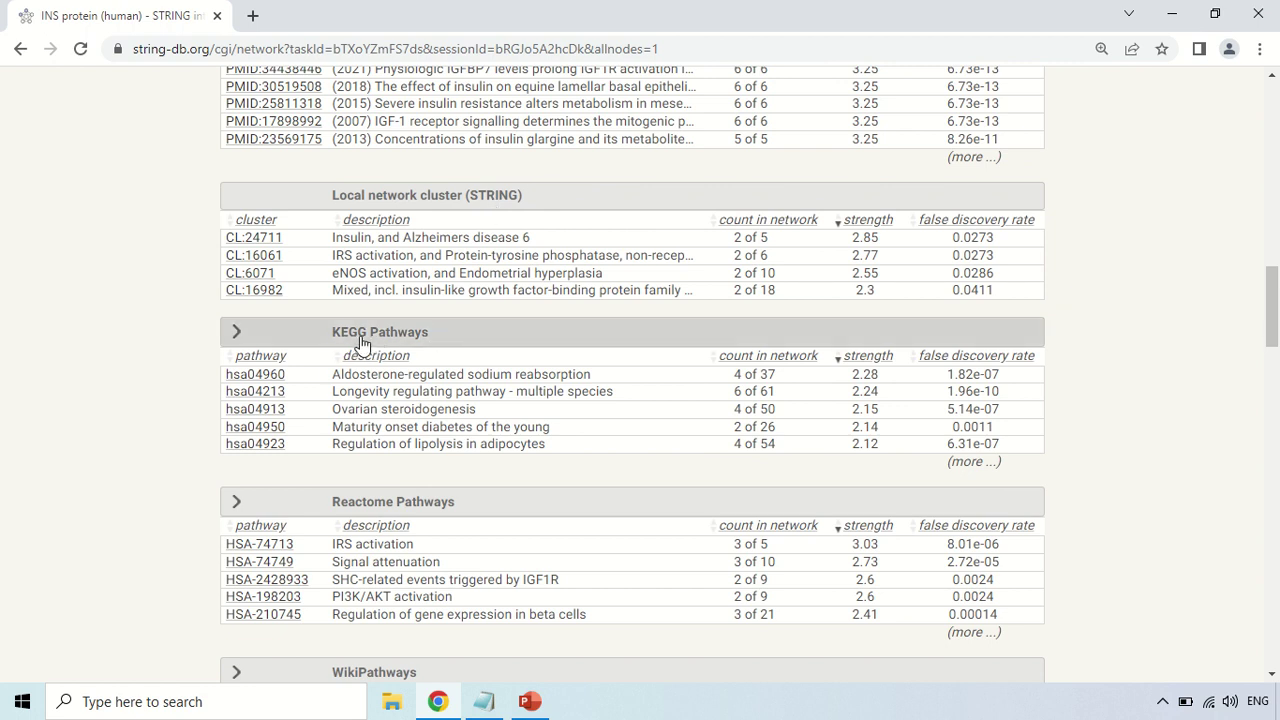
scroll(378, 341, down, 2)
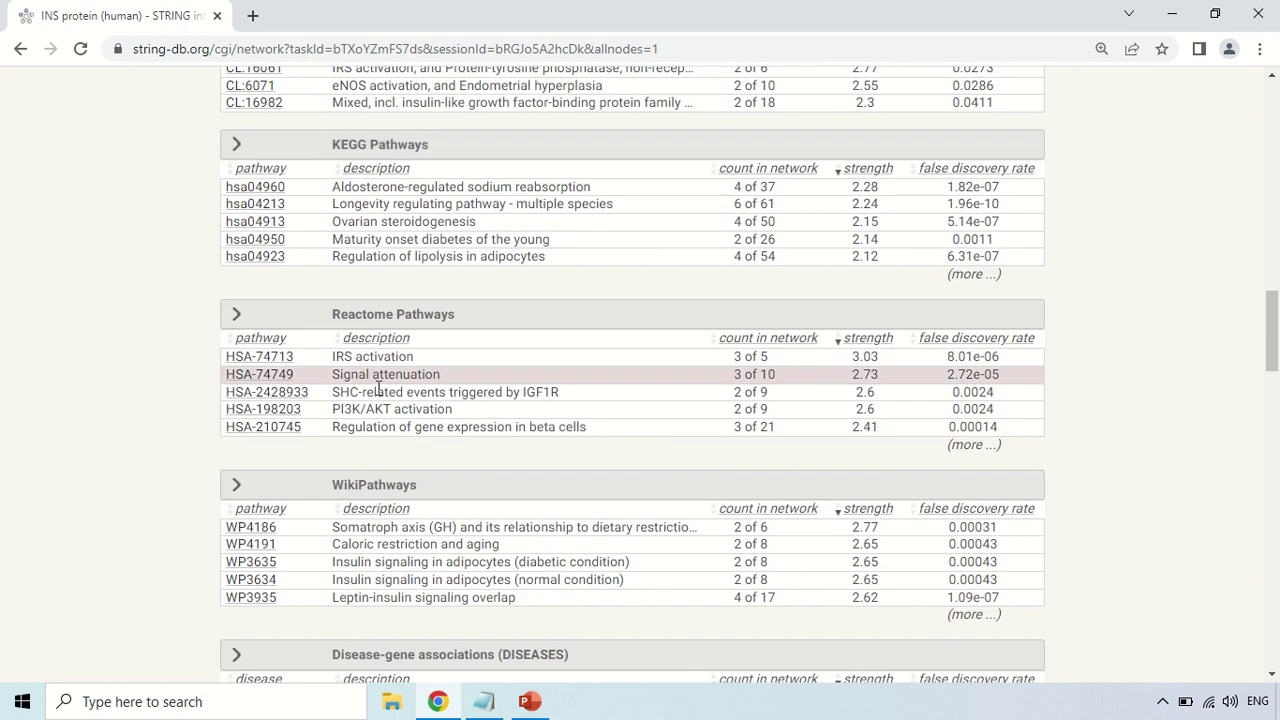
scroll(461, 446, down, 1)
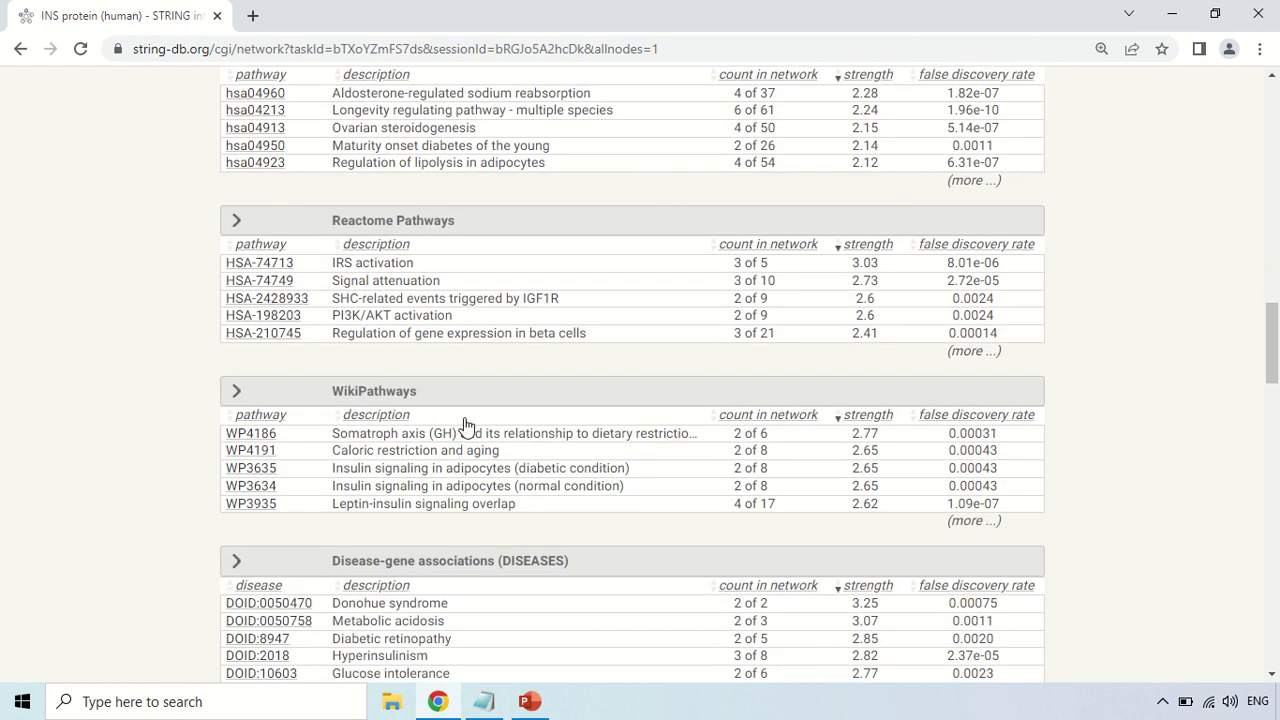
Step: Review the enrichment tables for tissue expression, subcellular localization, human phenotype, annotated keywords and protein domains
scroll(464, 425, down, 6)
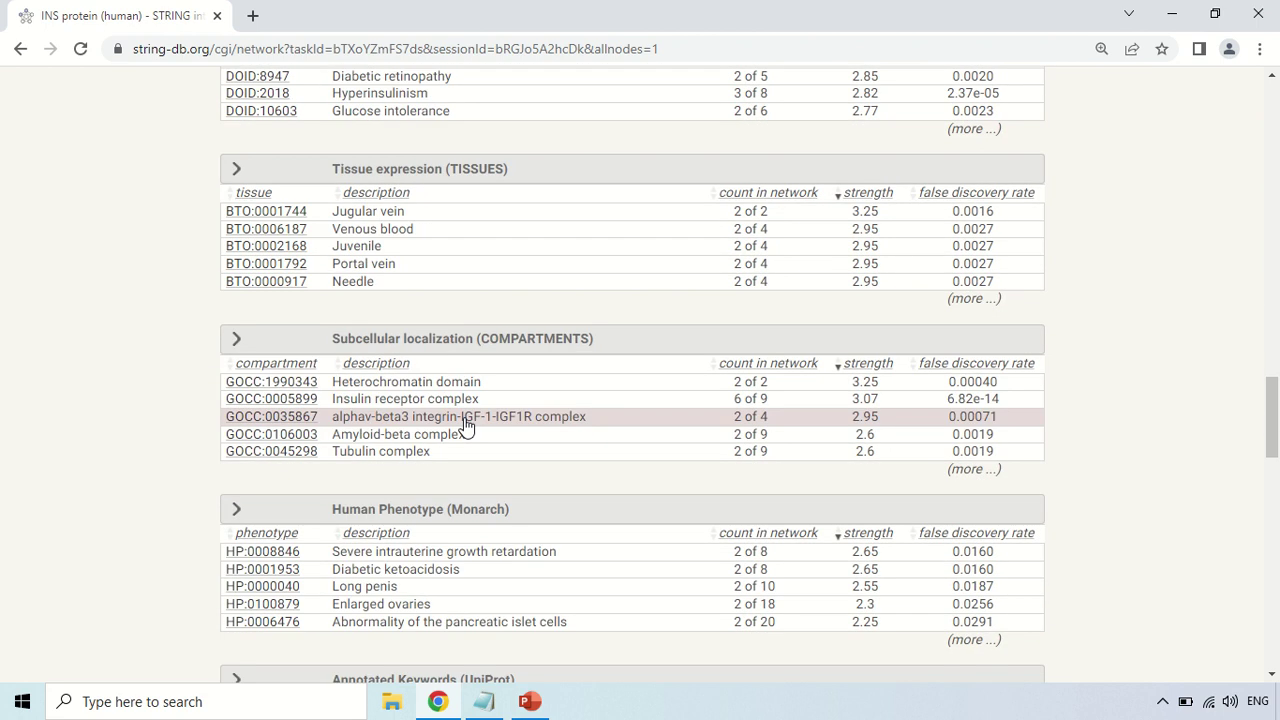
scroll(465, 425, down, 1)
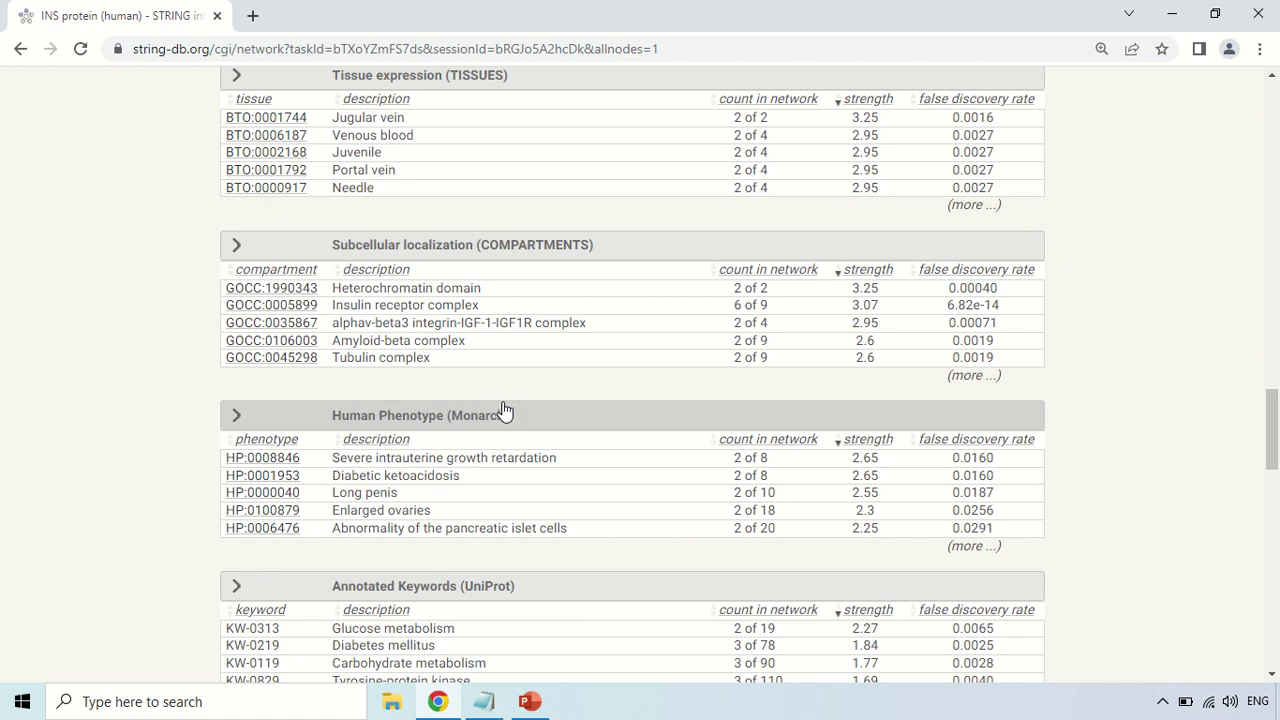
scroll(1112, 332, down, 1)
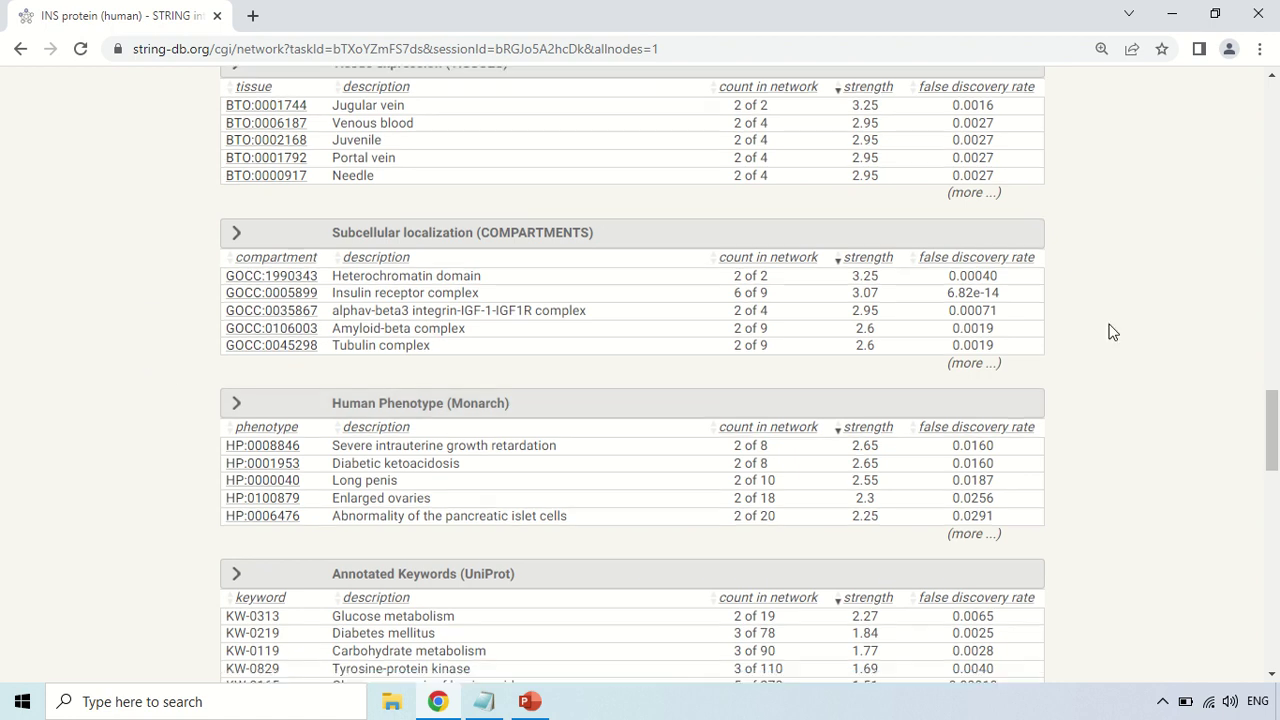
scroll(1112, 332, down, 7)
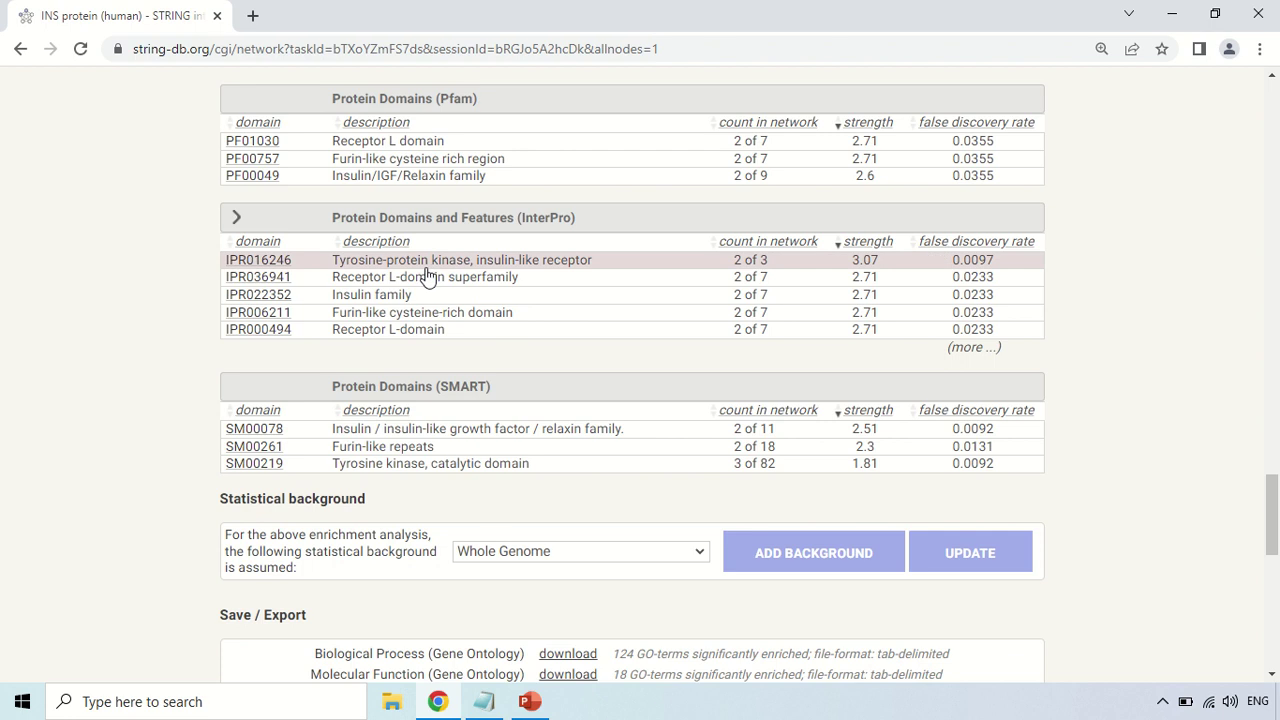
click(638, 266)
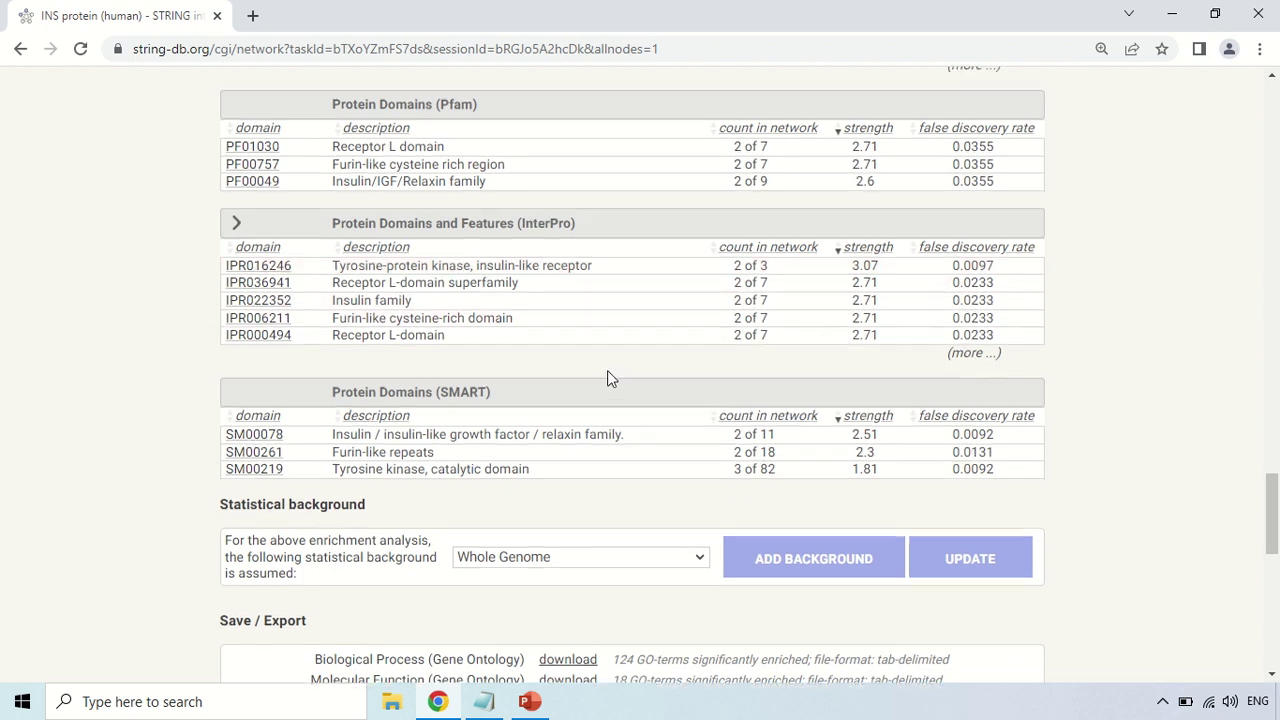
Step: Display the export options for the current network in place of the analysis, and look over the network again
scroll(607, 372, up, 20)
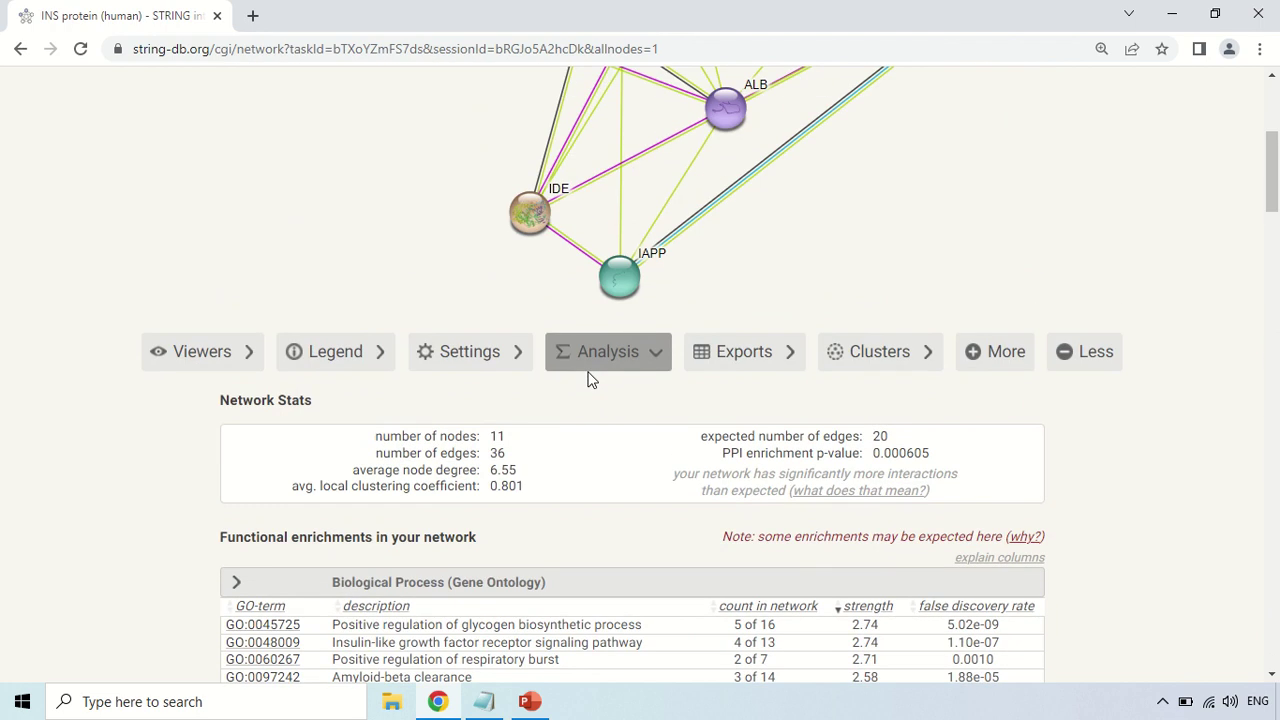
click(740, 358)
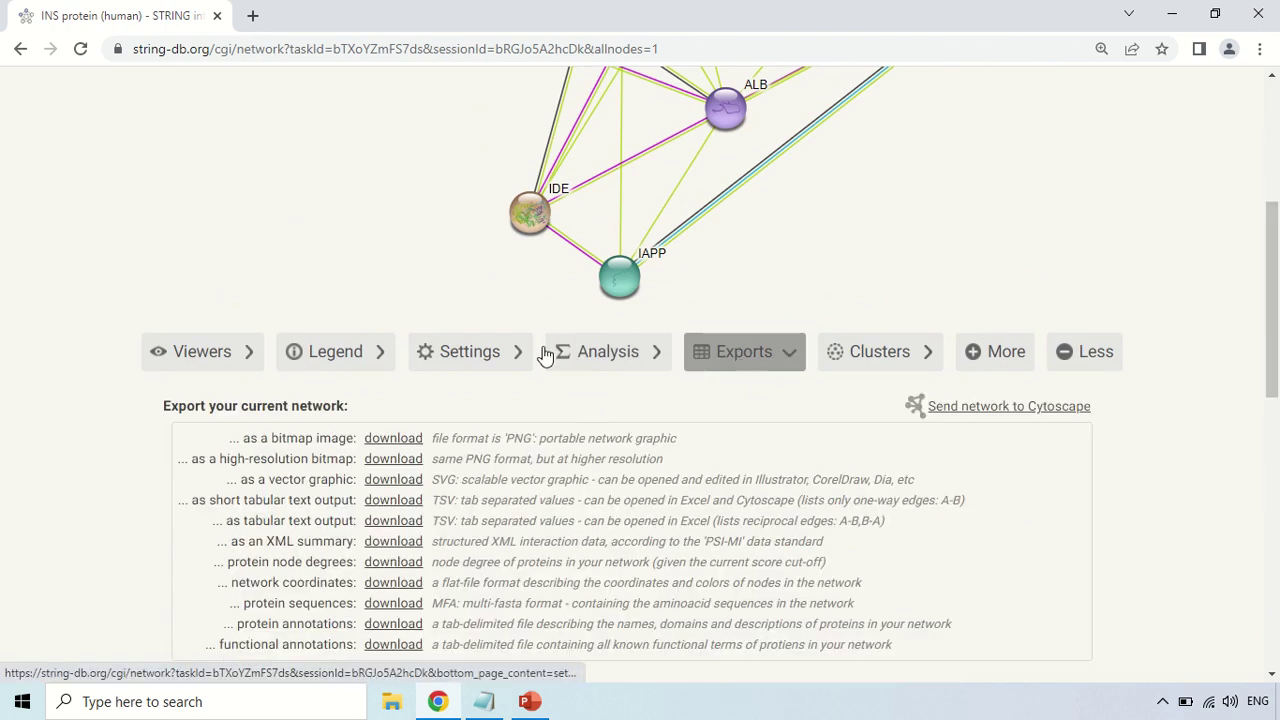
scroll(828, 146, up, 3)
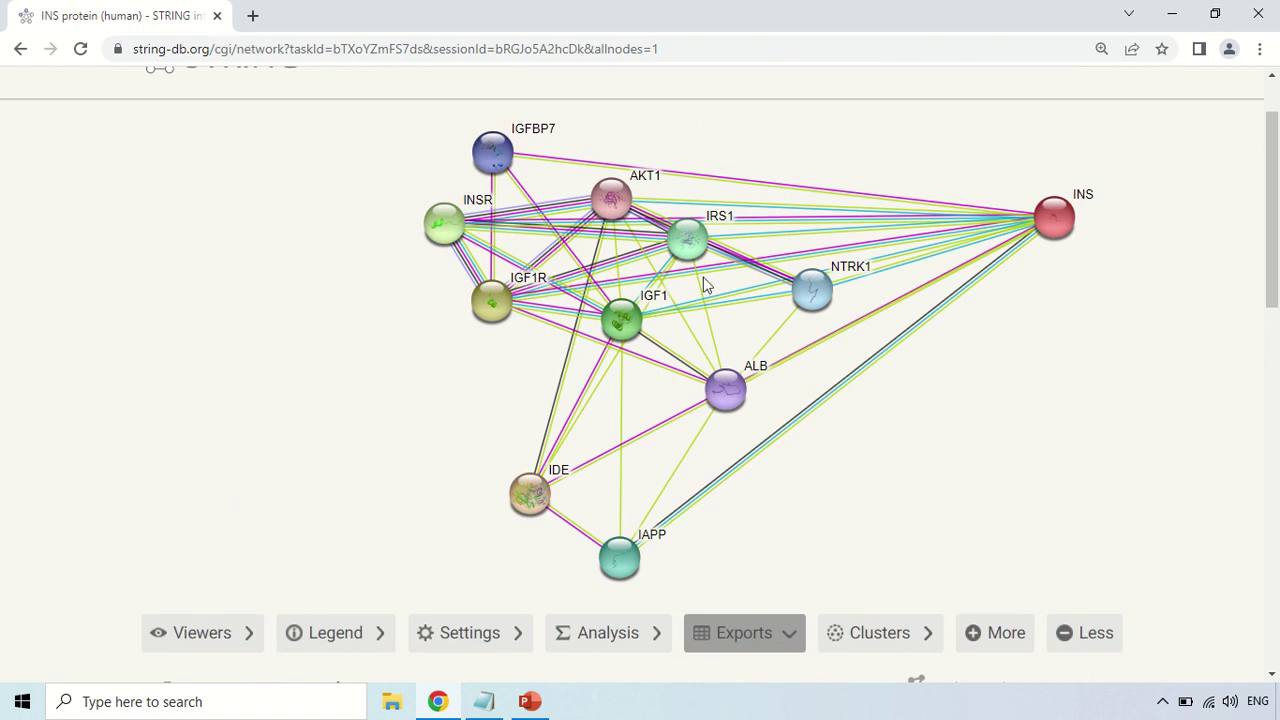
Step: Download the insulin network as a high-resolution bitmap and look over the remaining export options and the network
scroll(690, 240, down, 3)
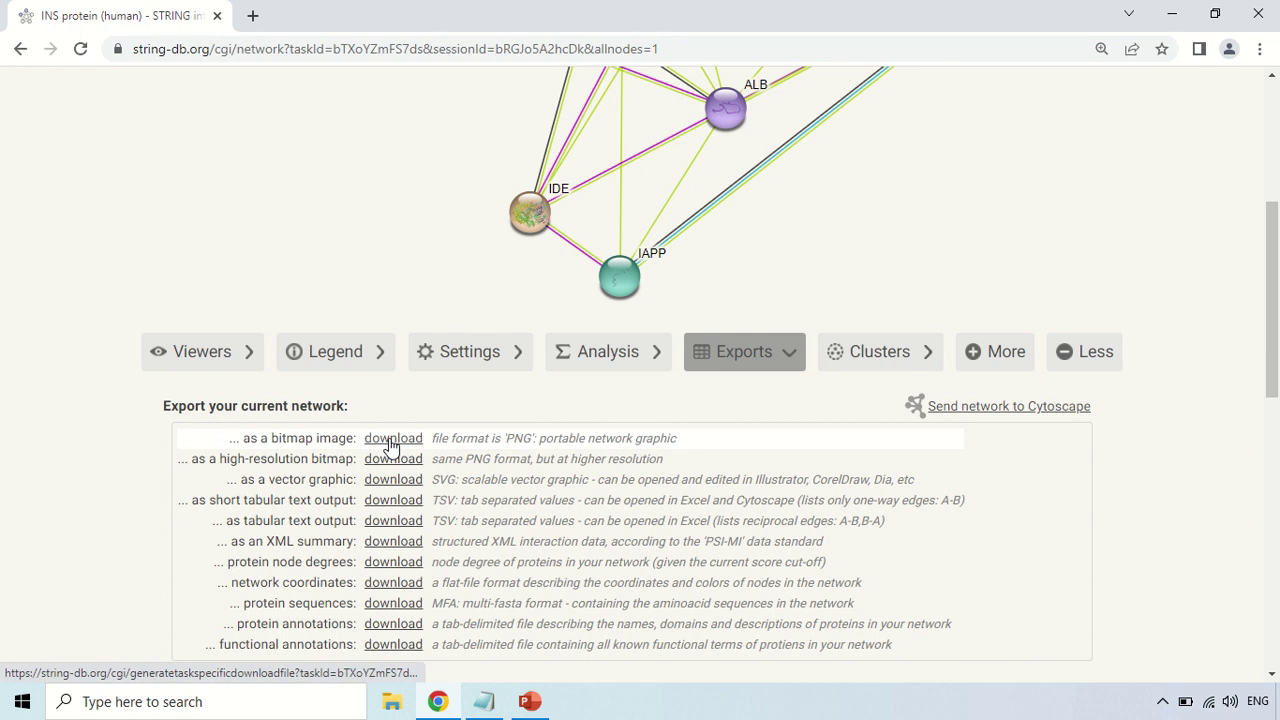
scroll(575, 425, down, 1)
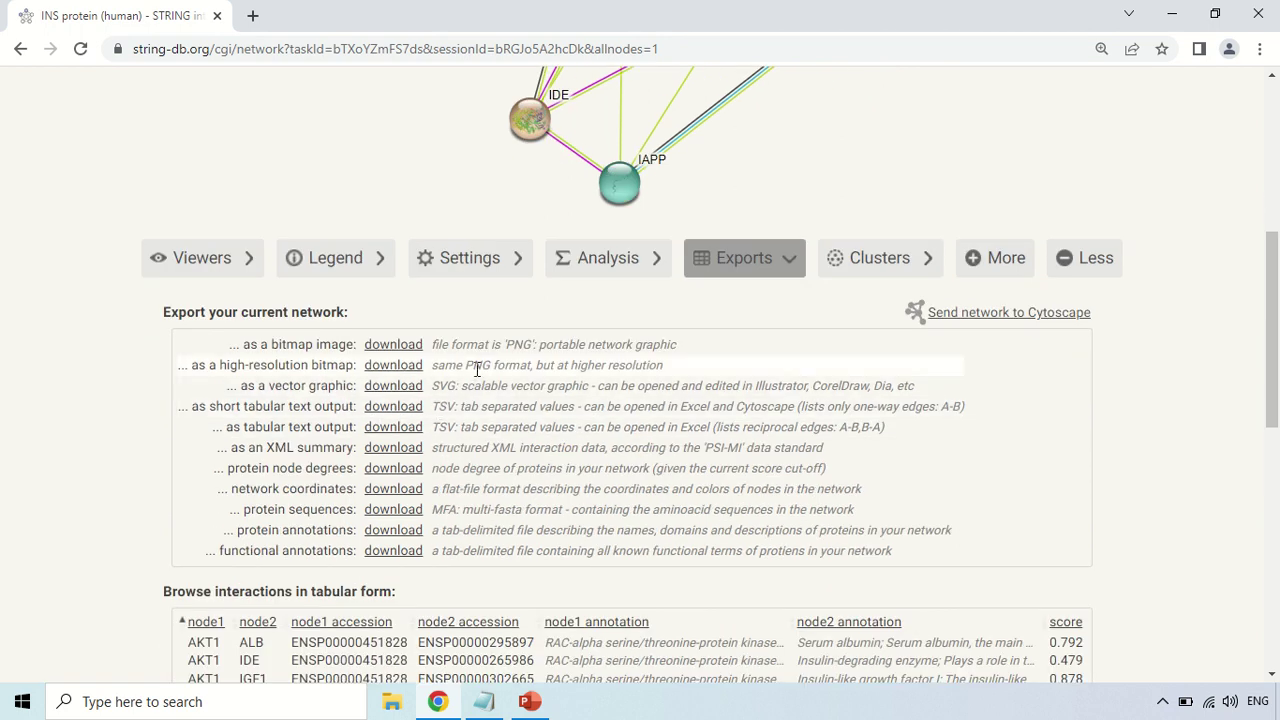
click(396, 372)
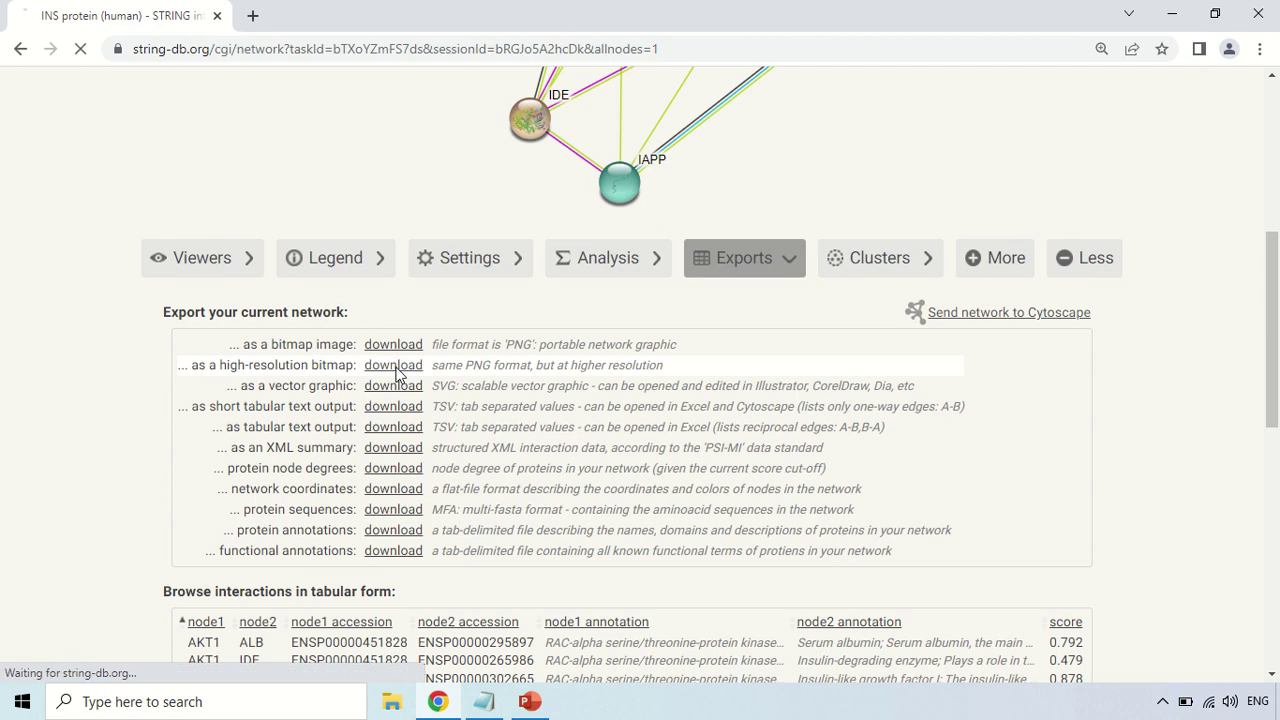
scroll(732, 152, up, 1)
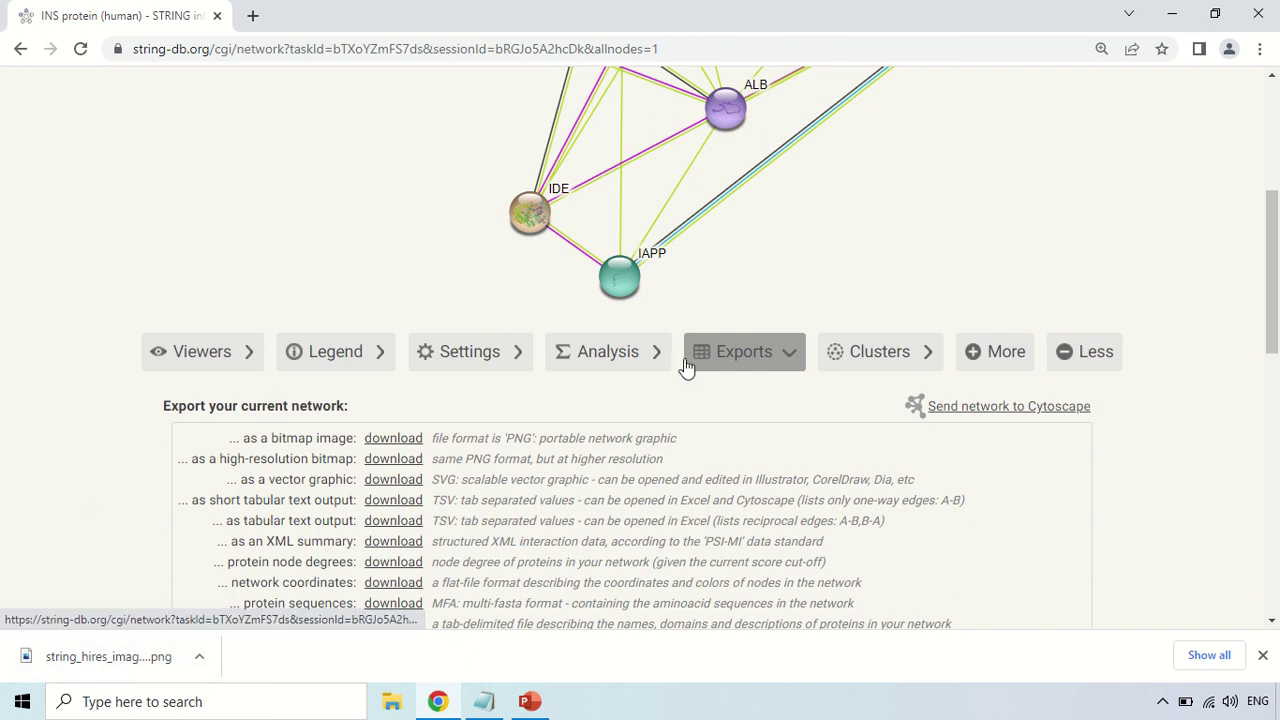
scroll(693, 372, down, 2)
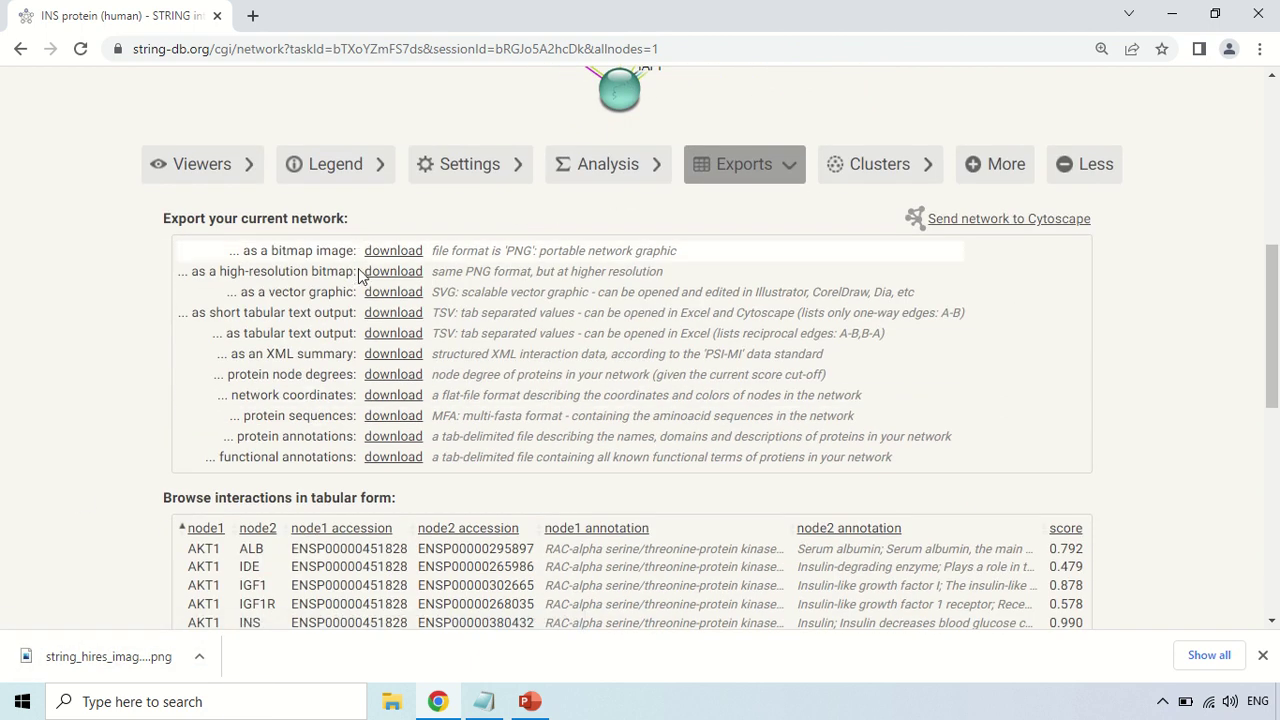
scroll(585, 286, up, 2)
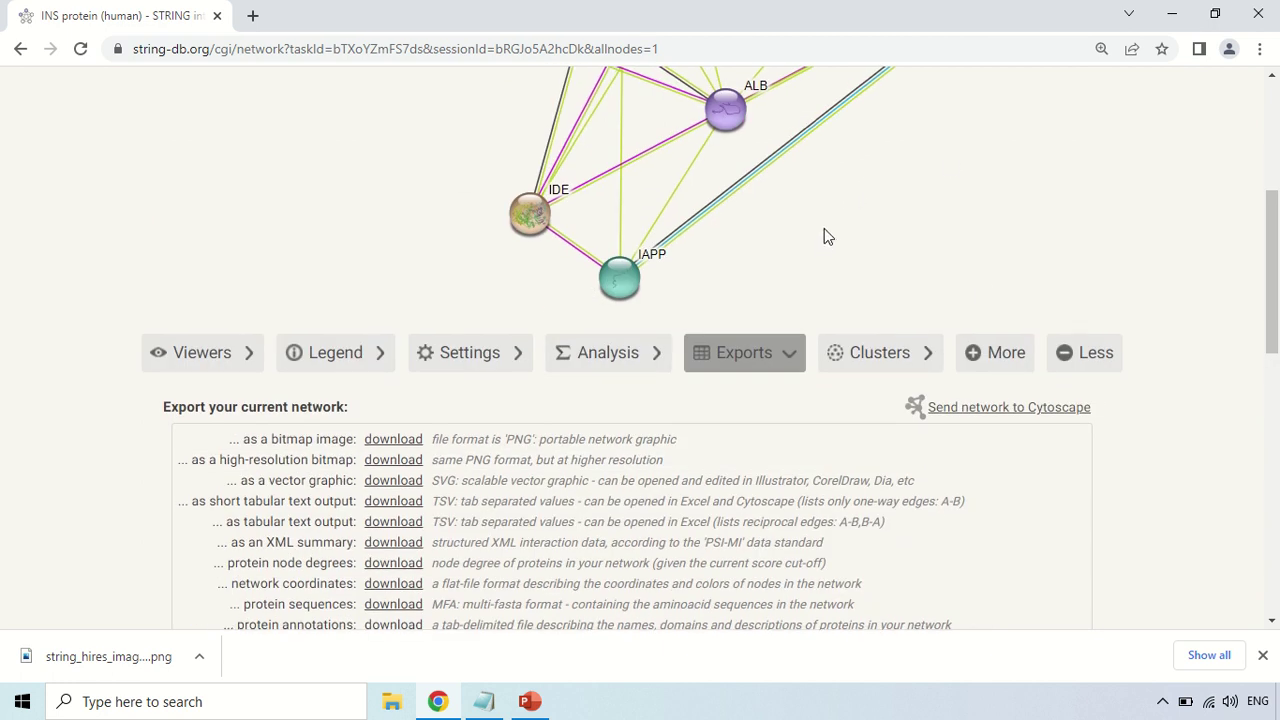
scroll(823, 234, up, 2)
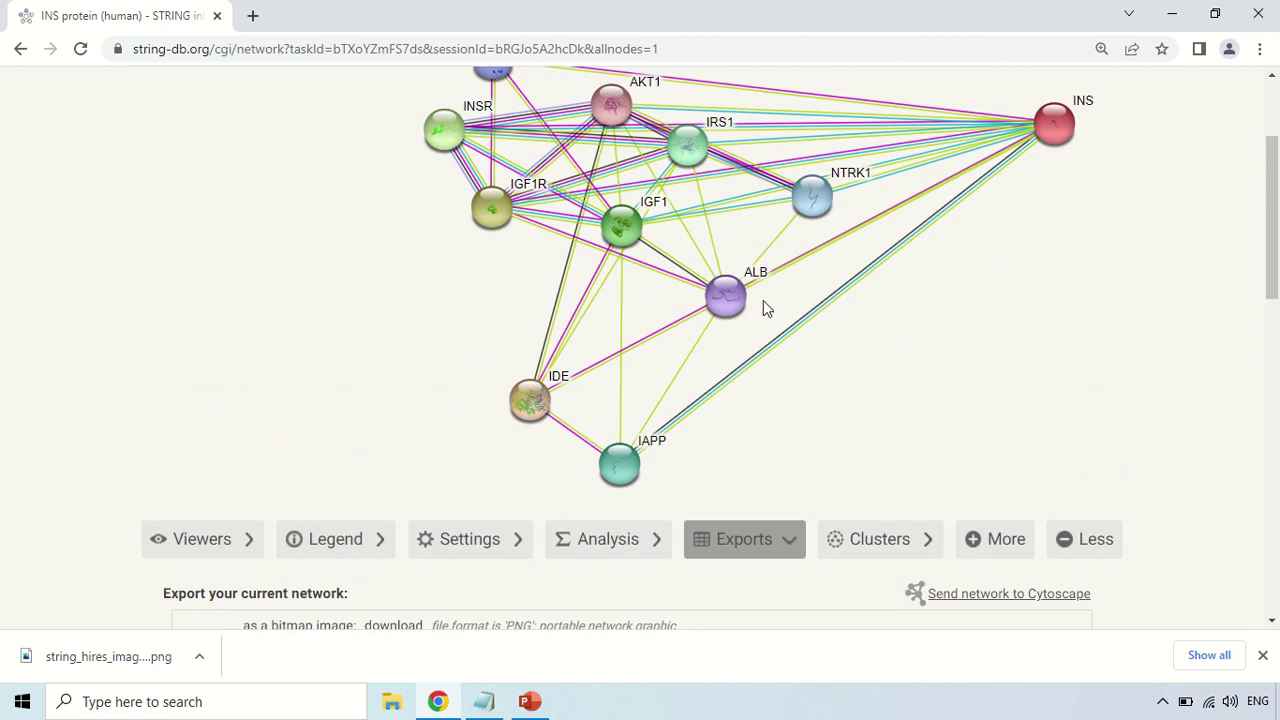
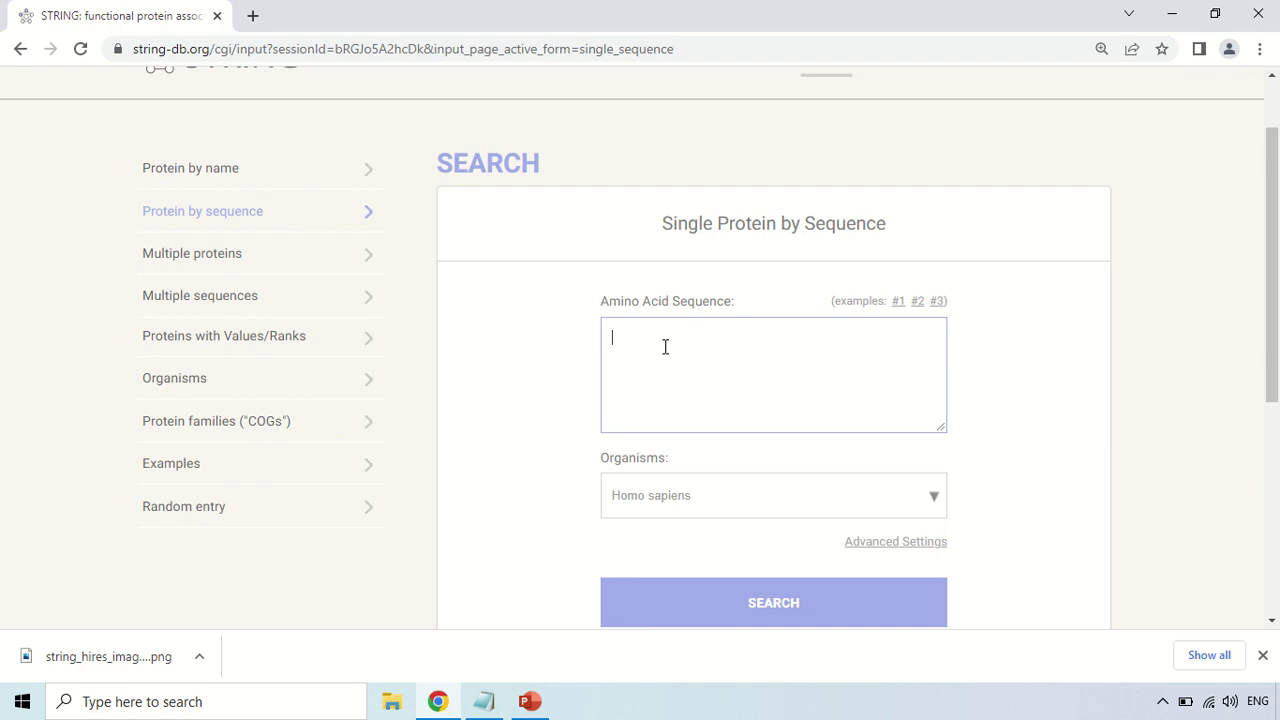
Step: Copy the entire protein sequence from the Notepad file and paste it into the Amino Acid Sequence field in STRING
click(486, 702)
key(ctrl+a)
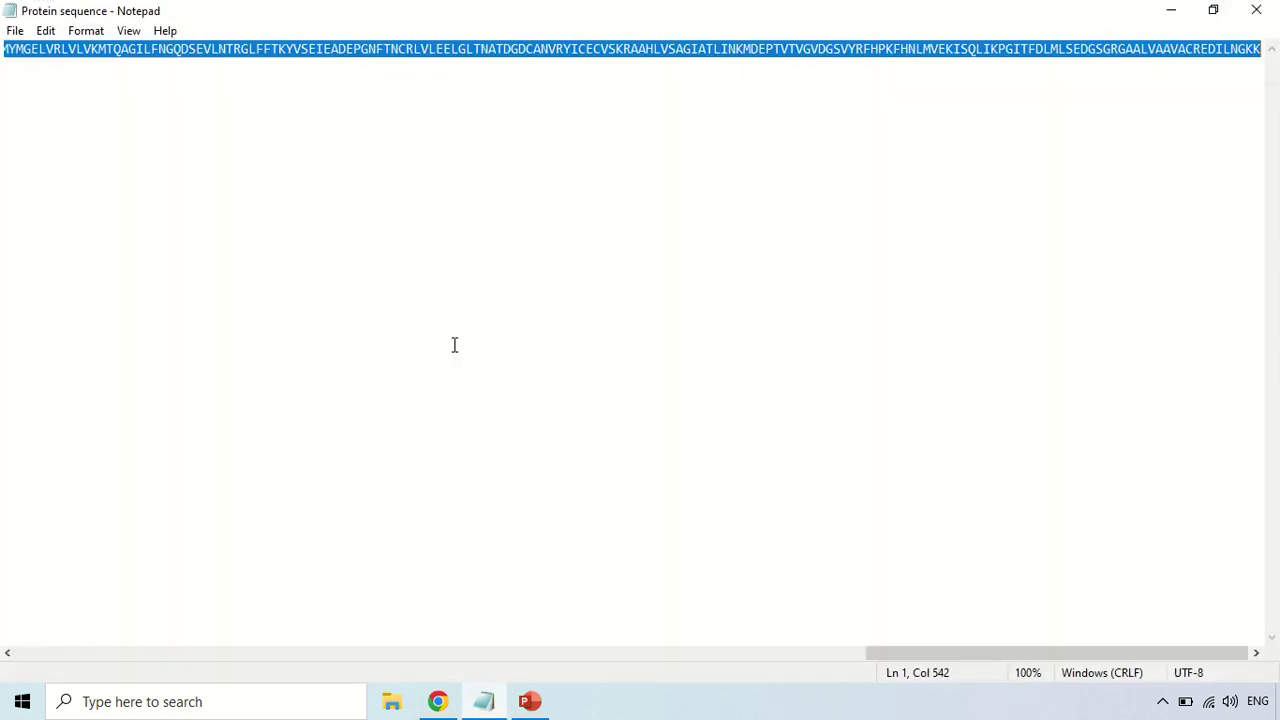
right_click(446, 50)
click(490, 111)
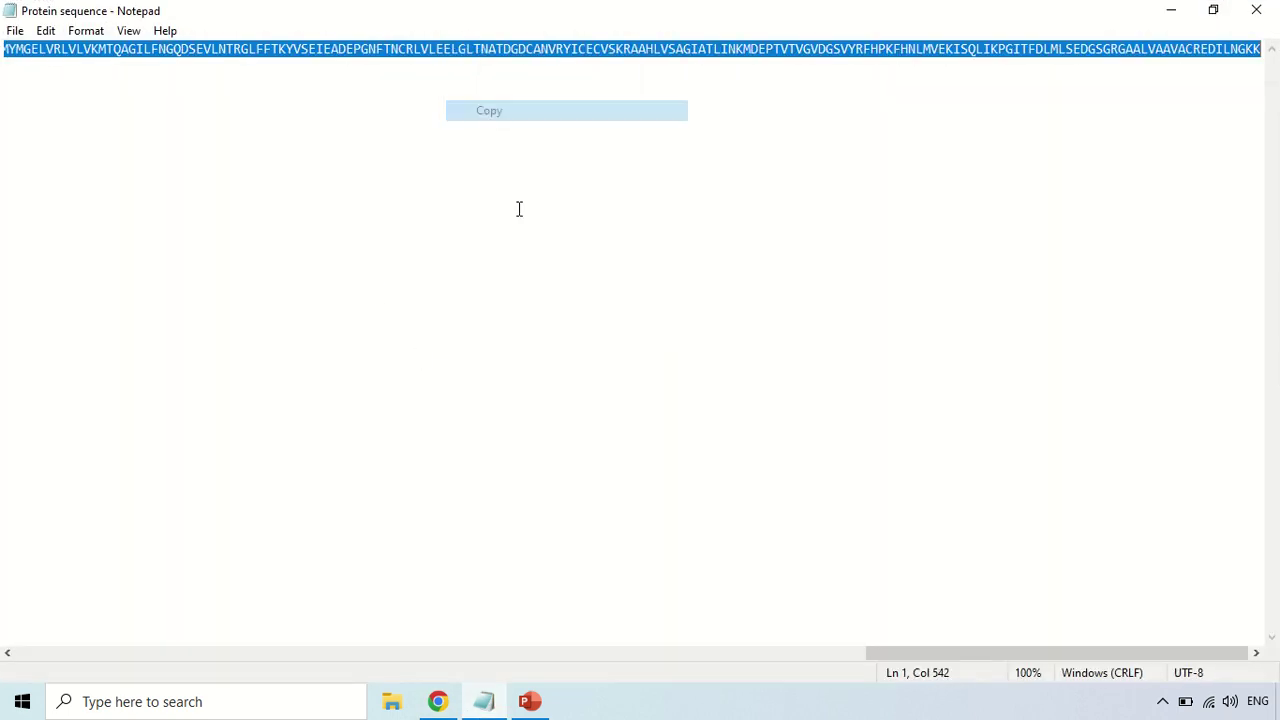
click(520, 210)
click(438, 701)
right_click(666, 358)
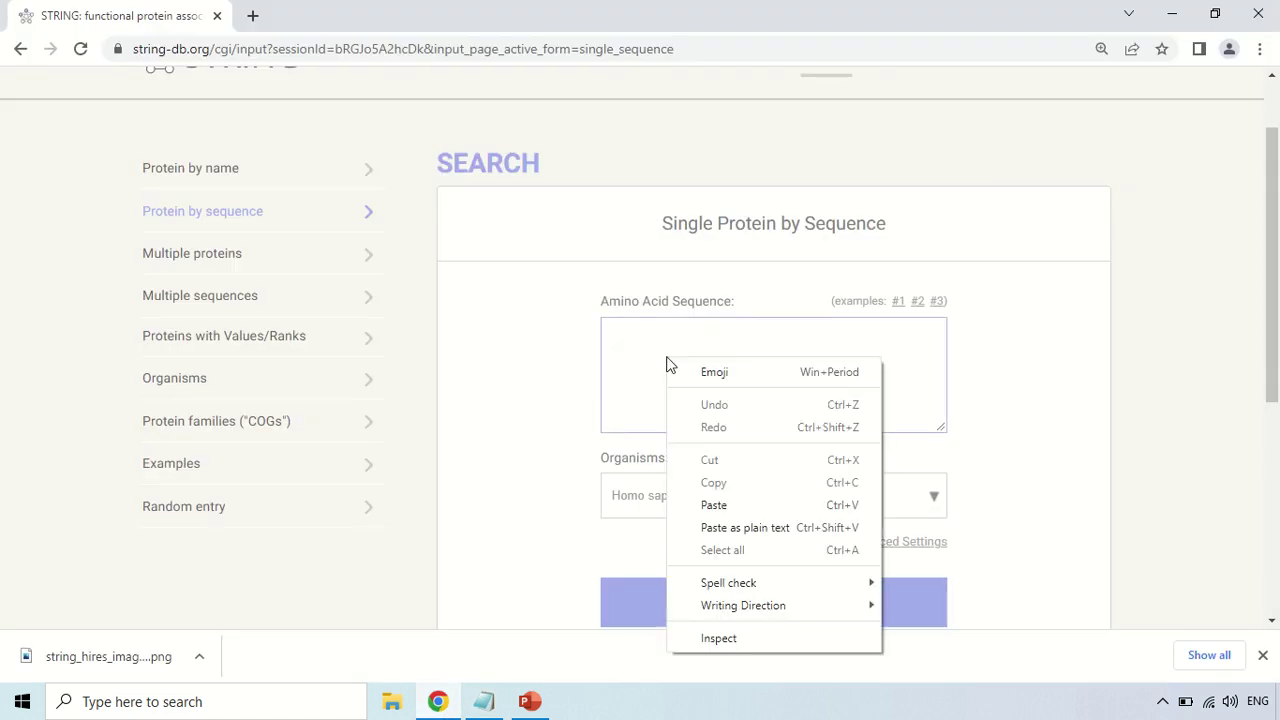
click(714, 505)
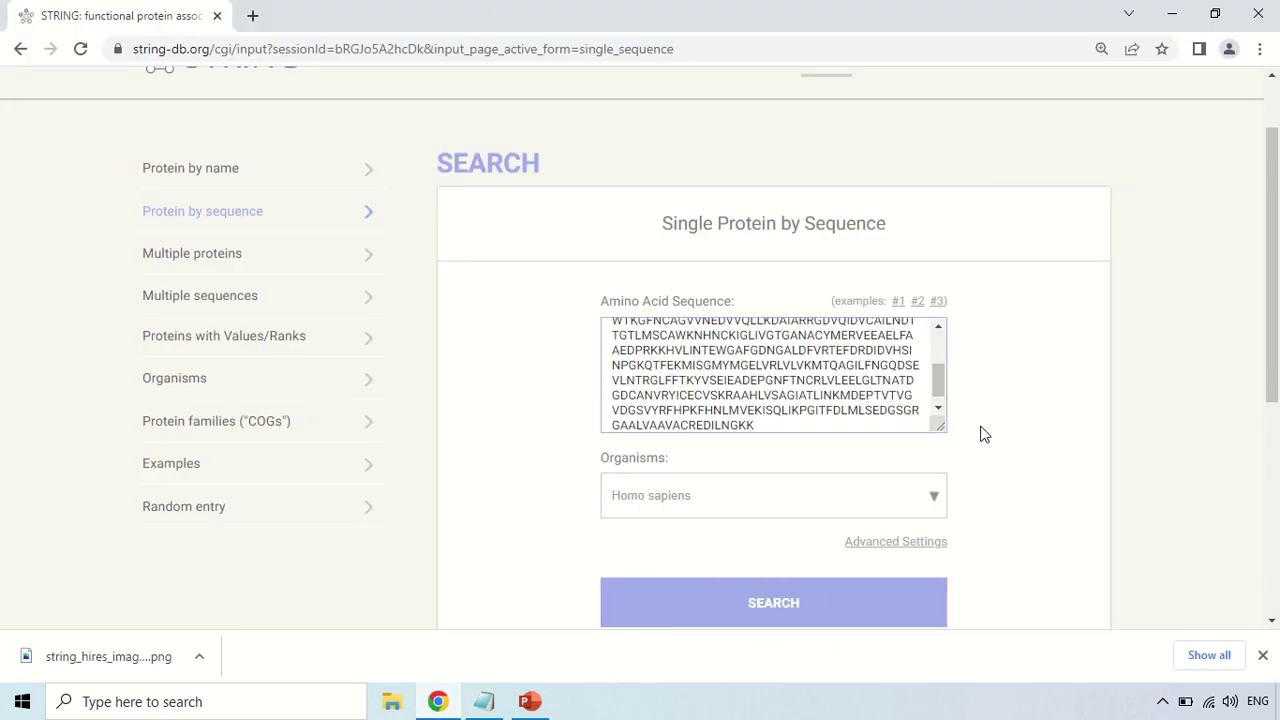
Step: Search Homo sapiens with the pasted sequence, review the similar proteins, and continue with the HK2 match
scroll(1007, 452, down, 2)
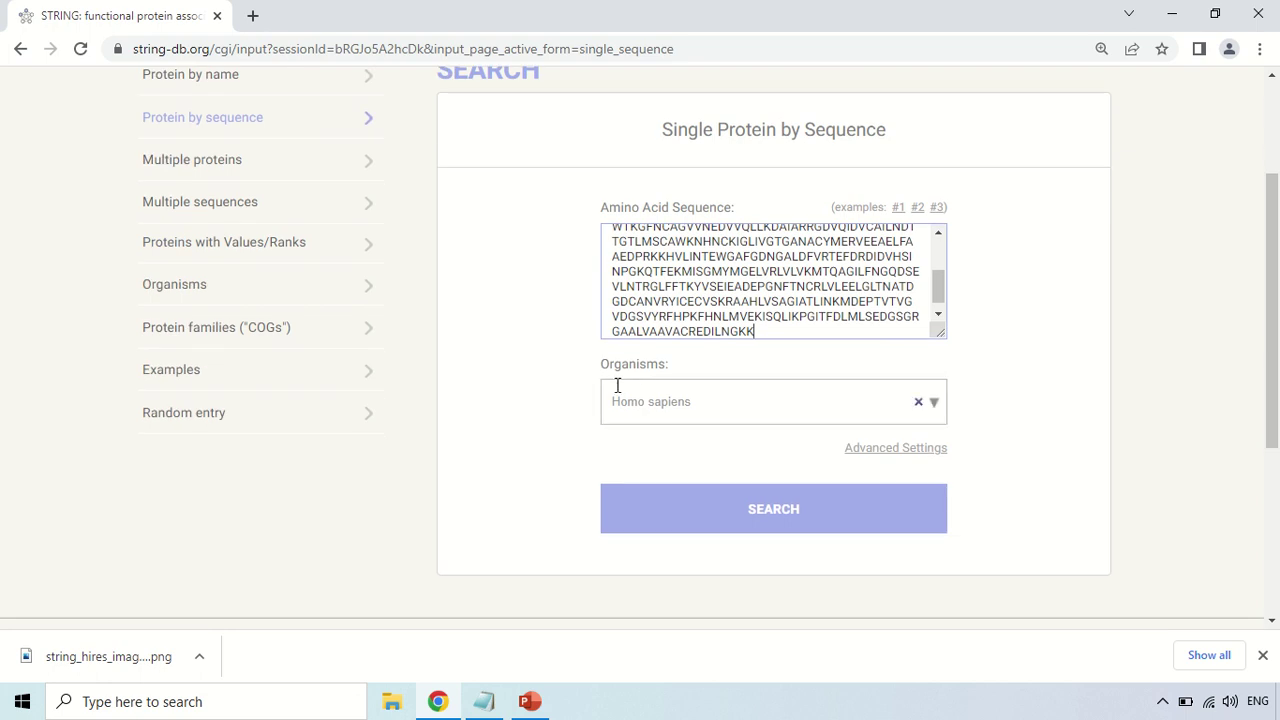
click(771, 514)
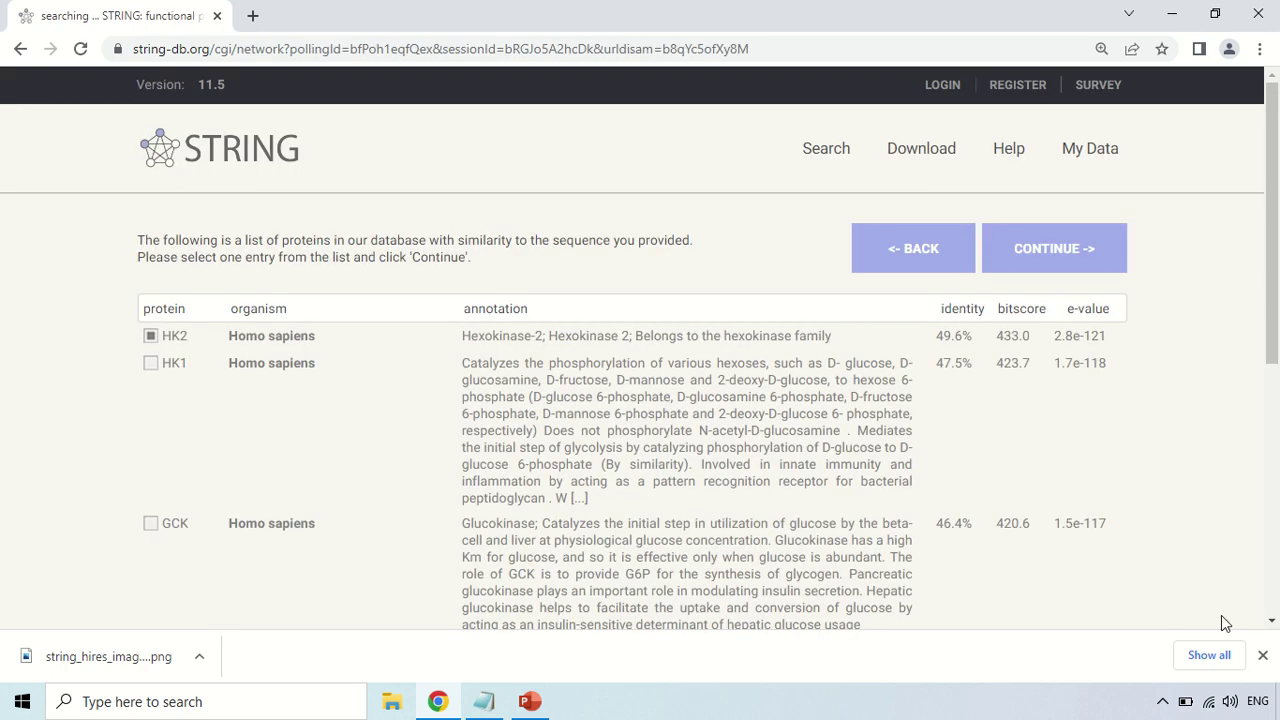
click(1262, 655)
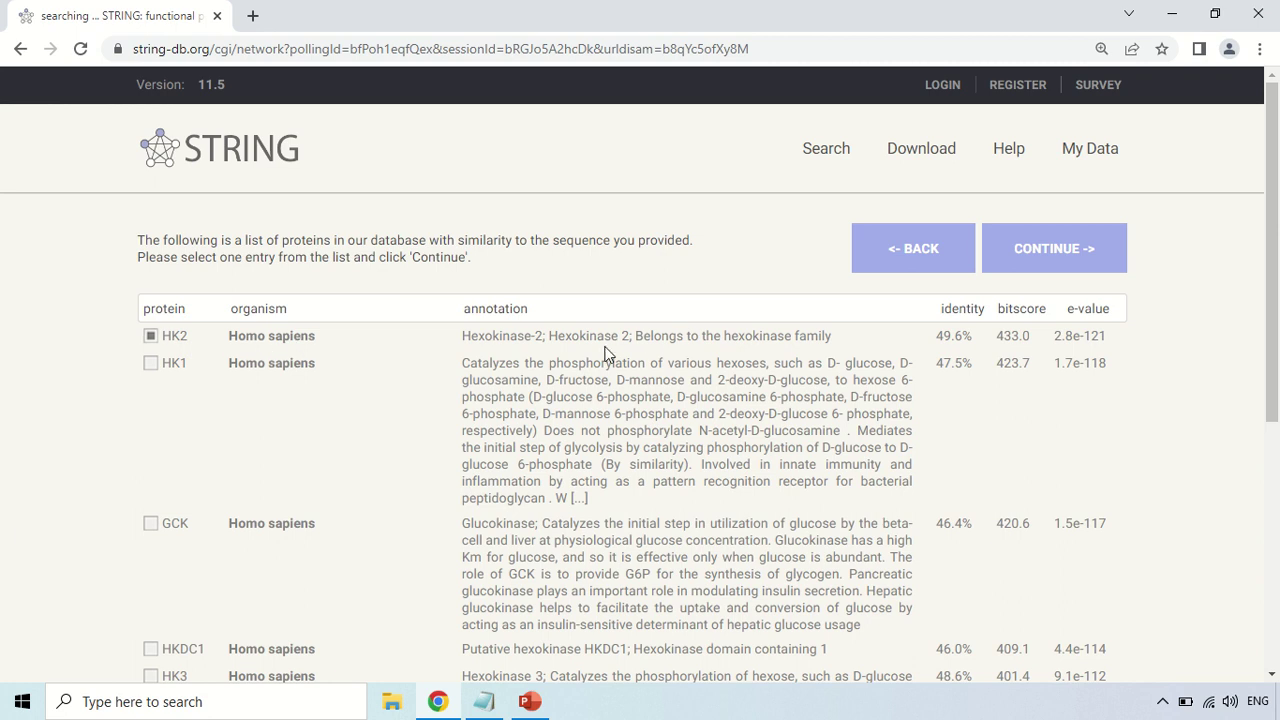
scroll(557, 349, down, 3)
scroll(600, 480, up, 3)
click(1050, 246)
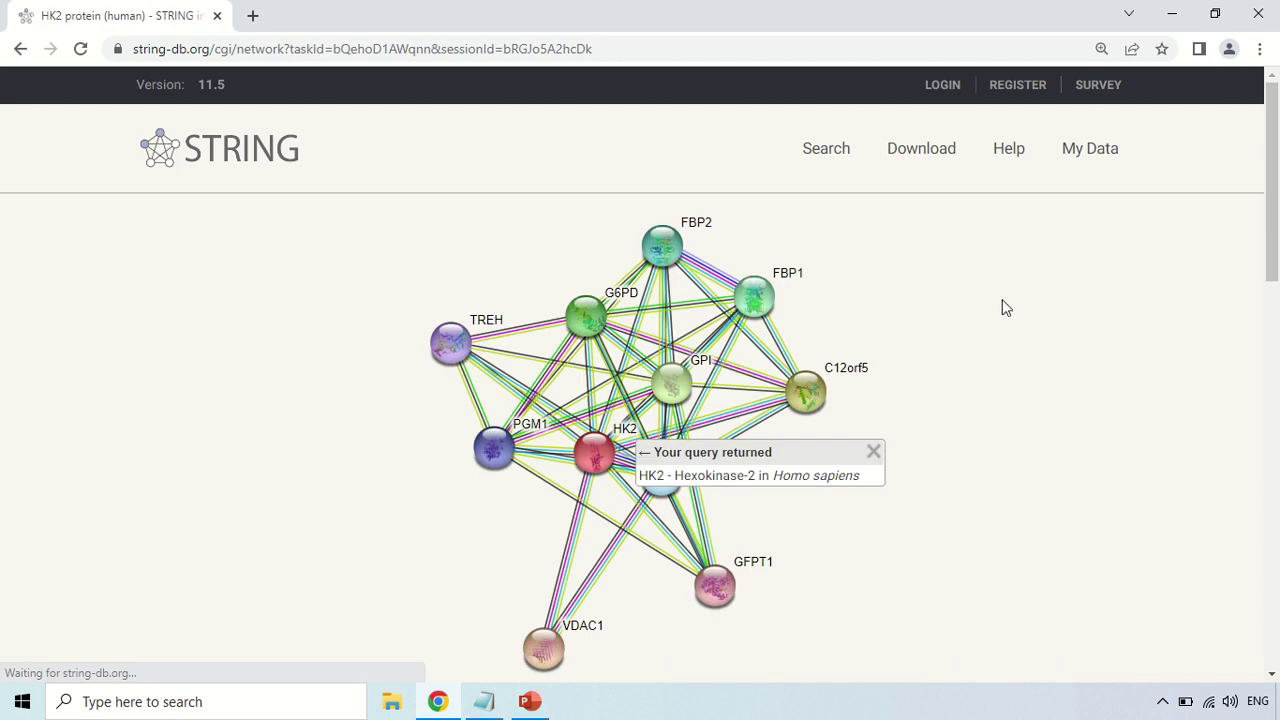
Step: Move the HK2 node well away from the other proteins and examine its interaction lines at an enlarged page size
scroll(988, 308, down, 1)
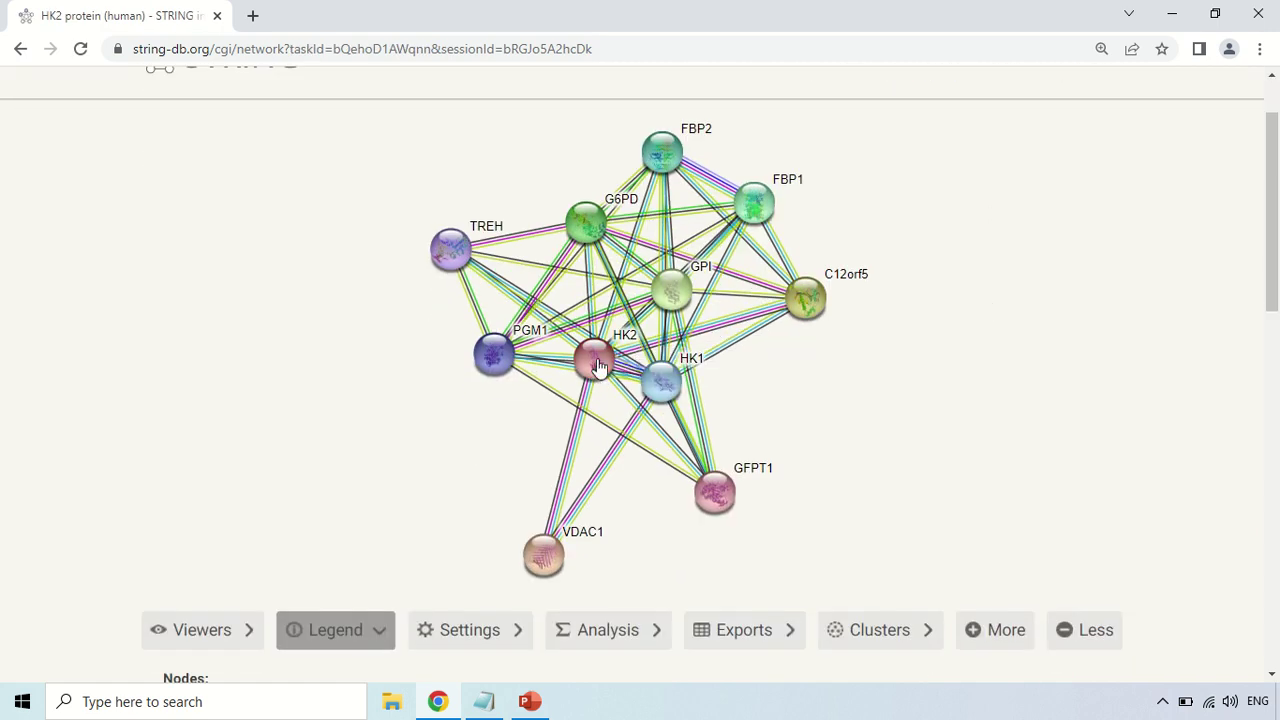
drag(597, 365, 1080, 263)
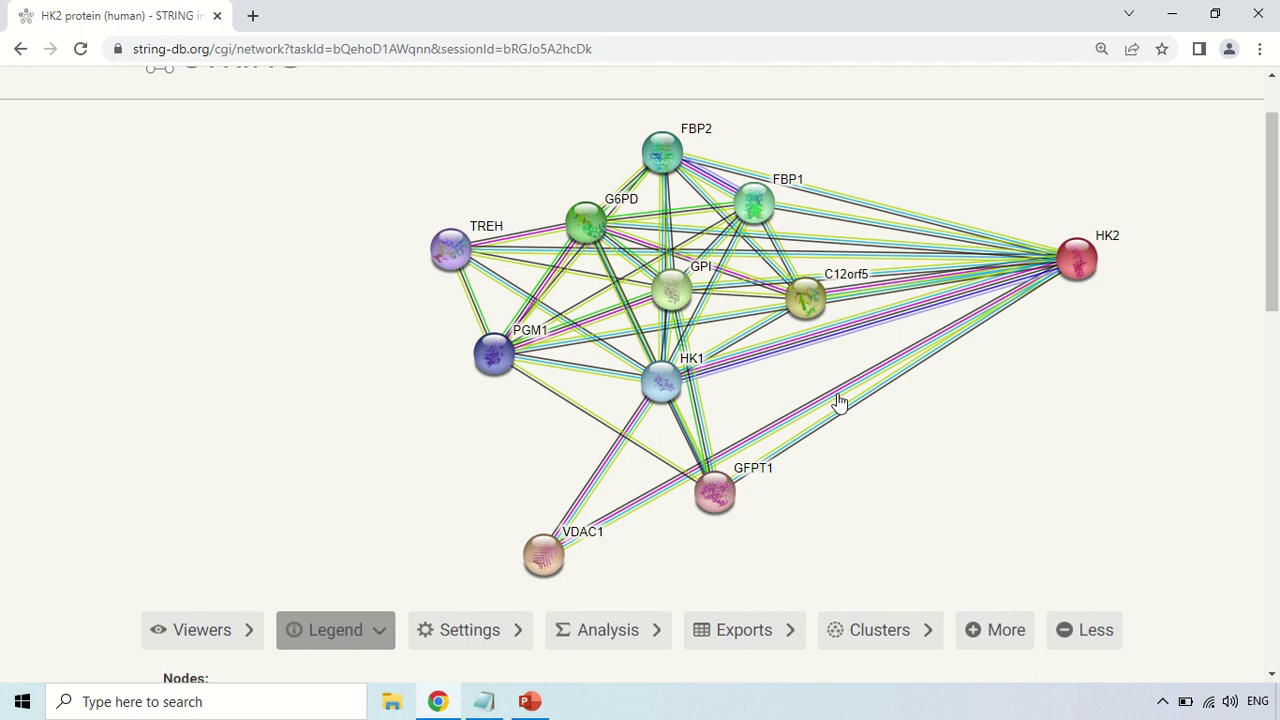
key(ctrl+plus)
key(ctrl+plus)
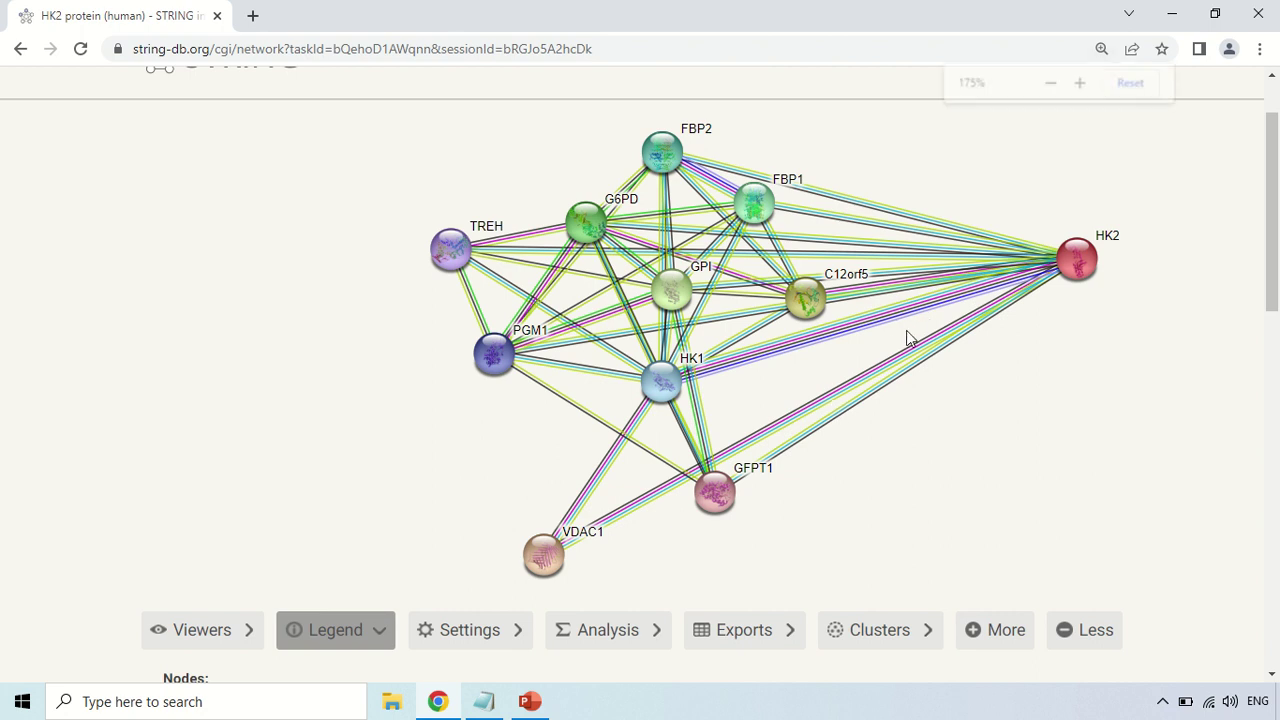
drag(815, 677, 1091, 663)
scroll(943, 312, down, 1)
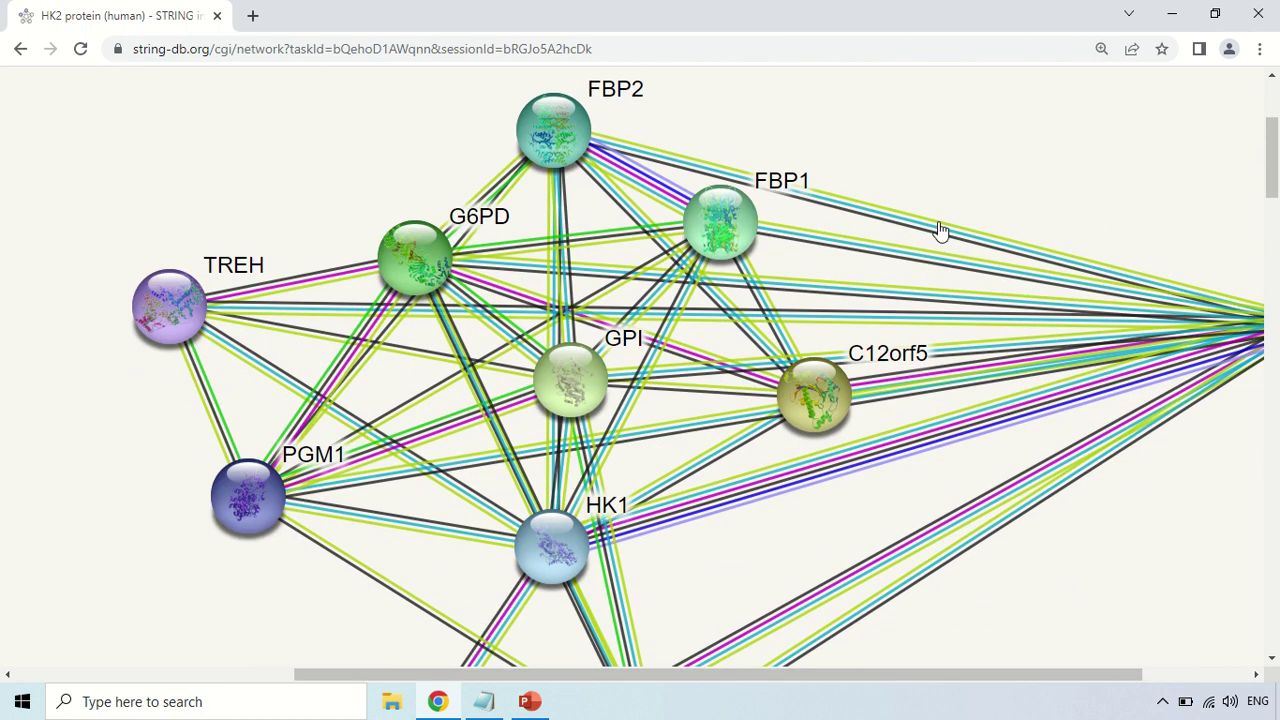
scroll(946, 234, down, 1)
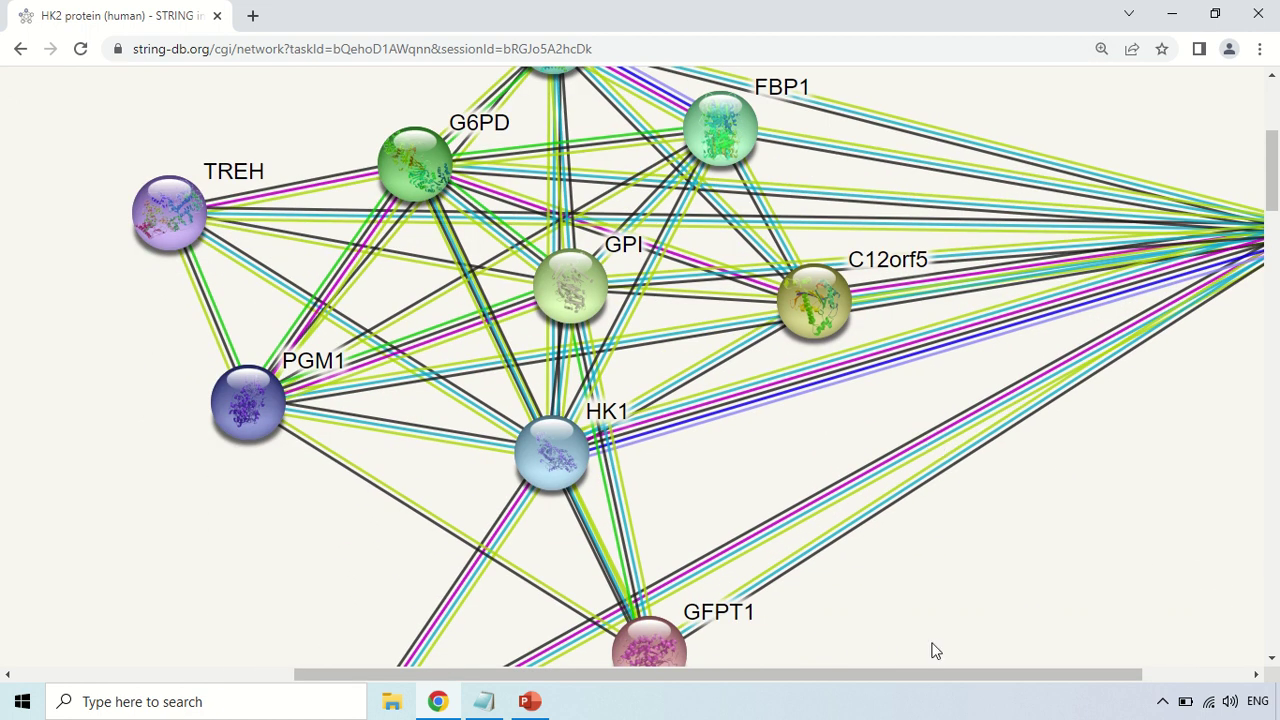
drag(940, 676, 983, 676)
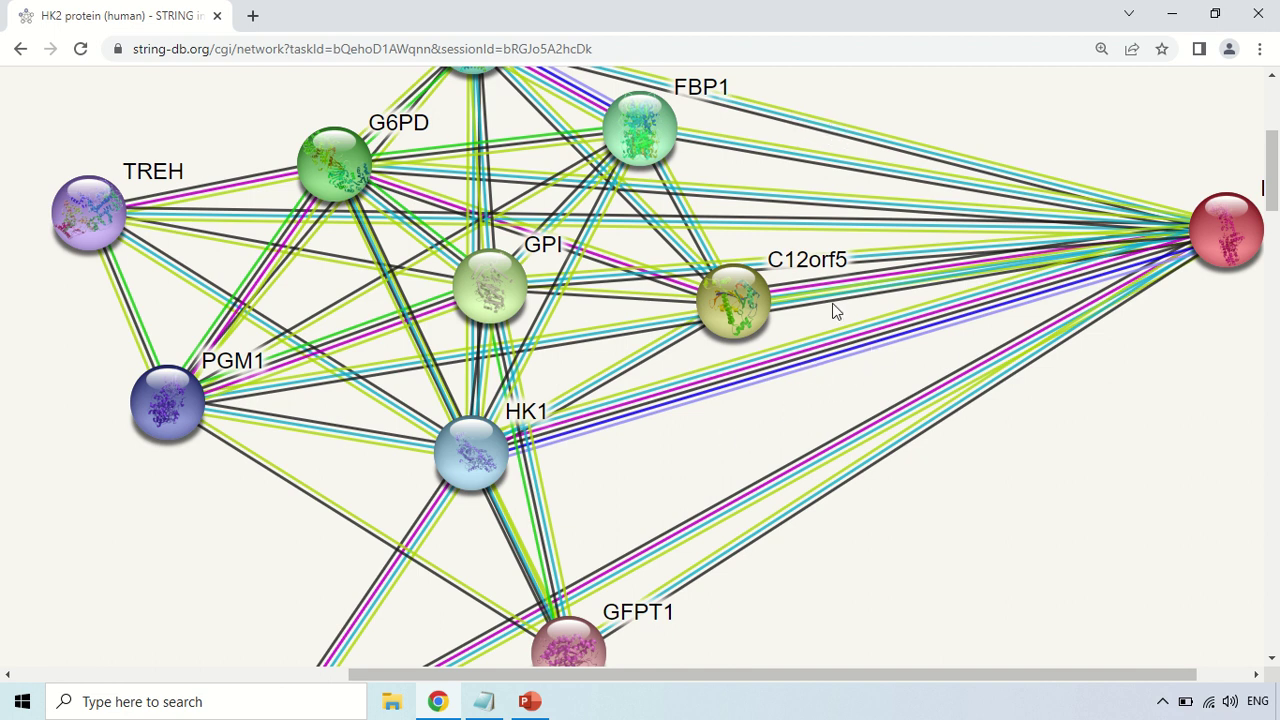
key(ctrl+minus)
key(ctrl+minus)
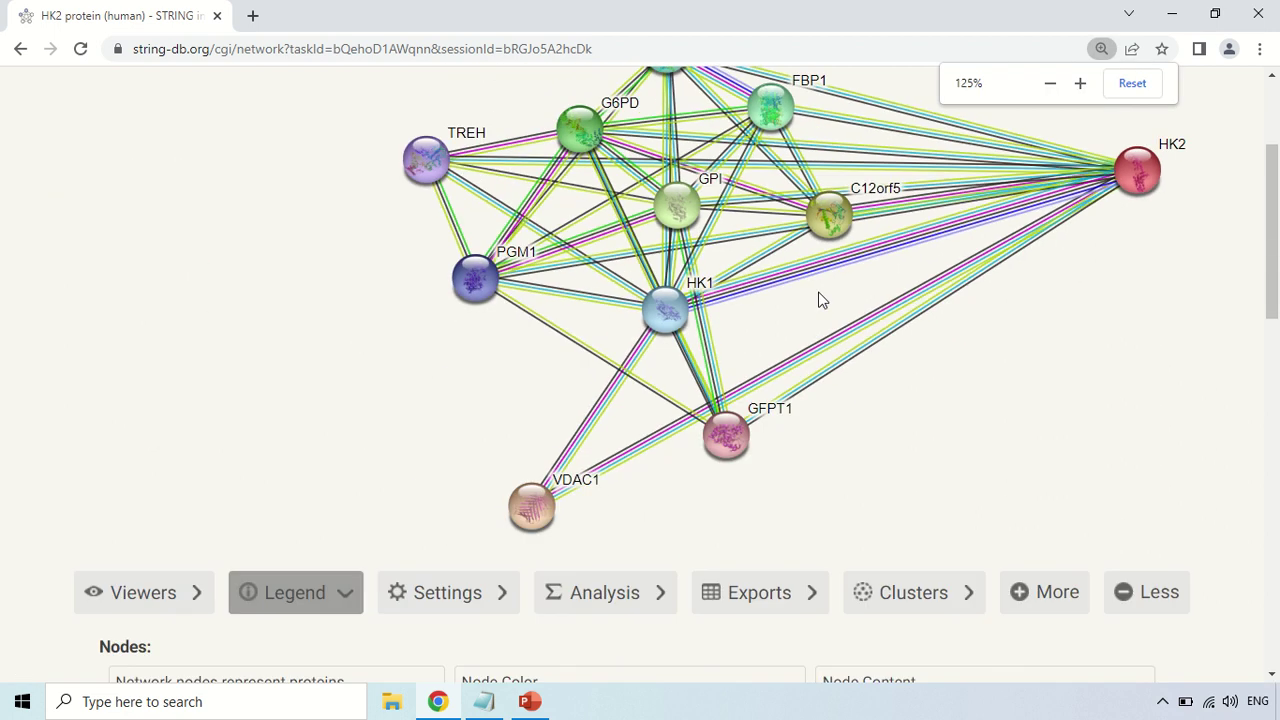
Step: Look over the HK2 network and its legend once more, and return to the STRING search page
scroll(880, 320, up, 3)
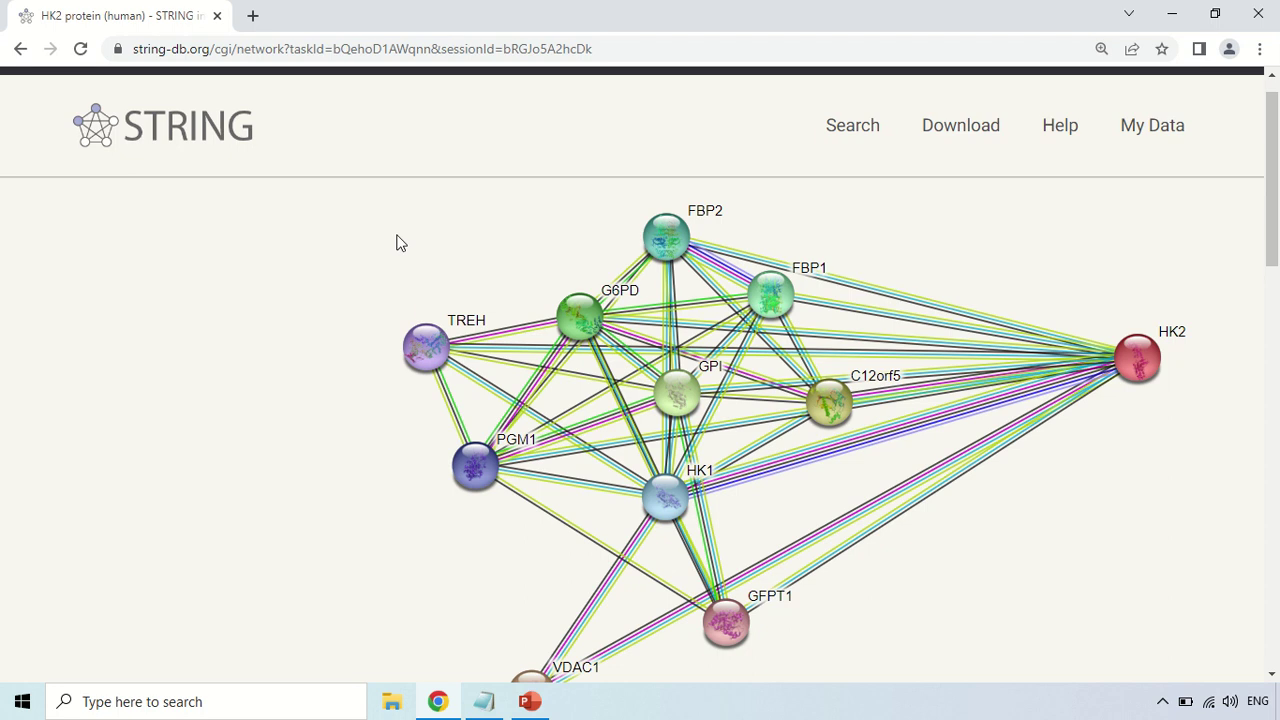
scroll(397, 244, down, 1)
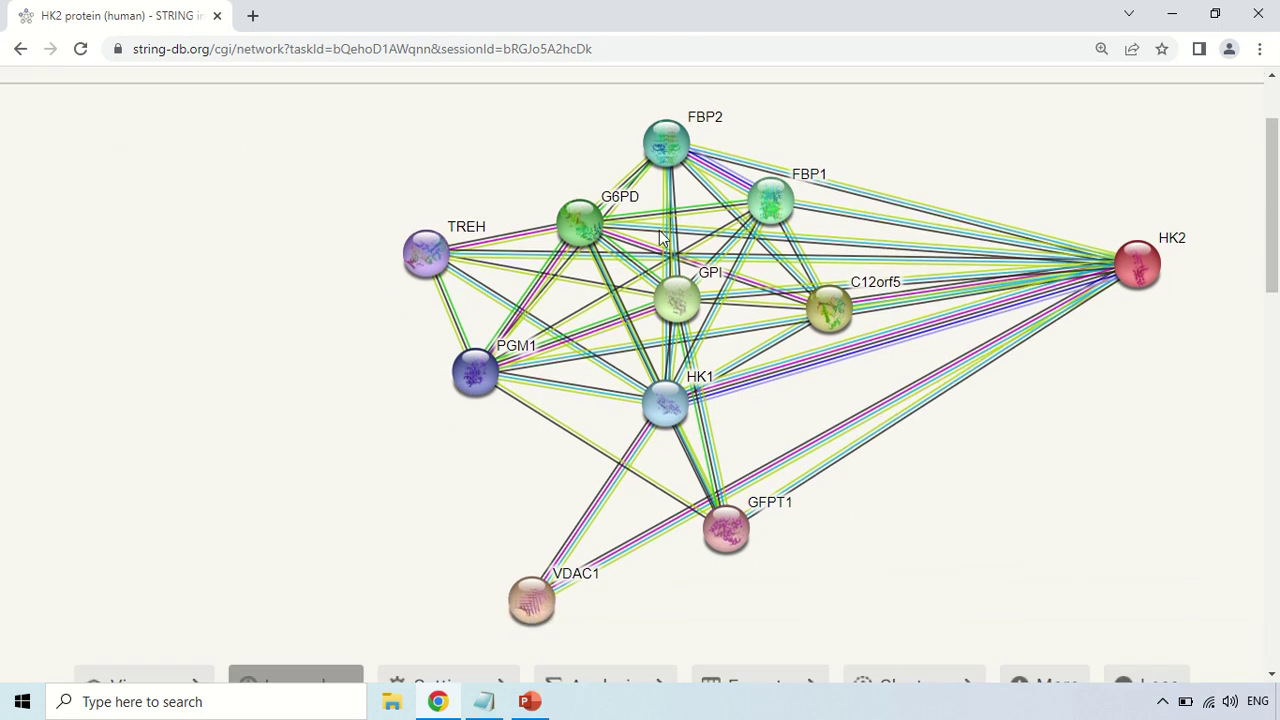
scroll(858, 281, down, 3)
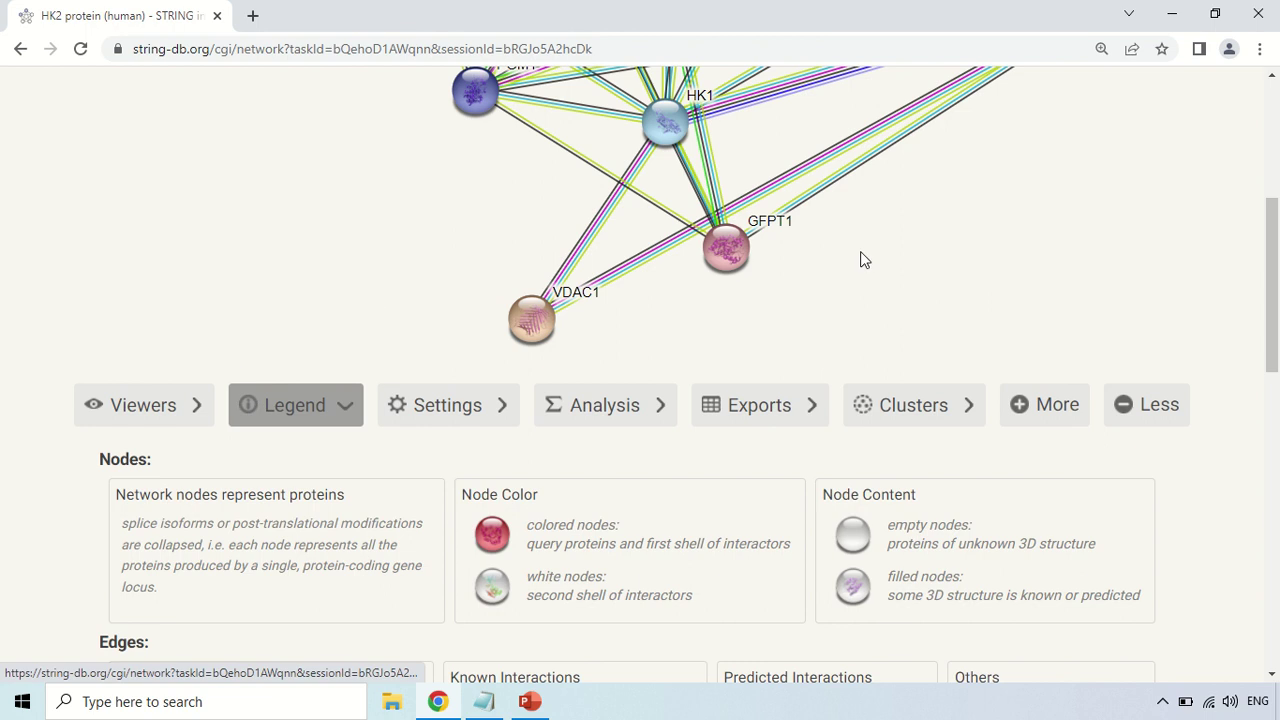
scroll(865, 258, up, 4)
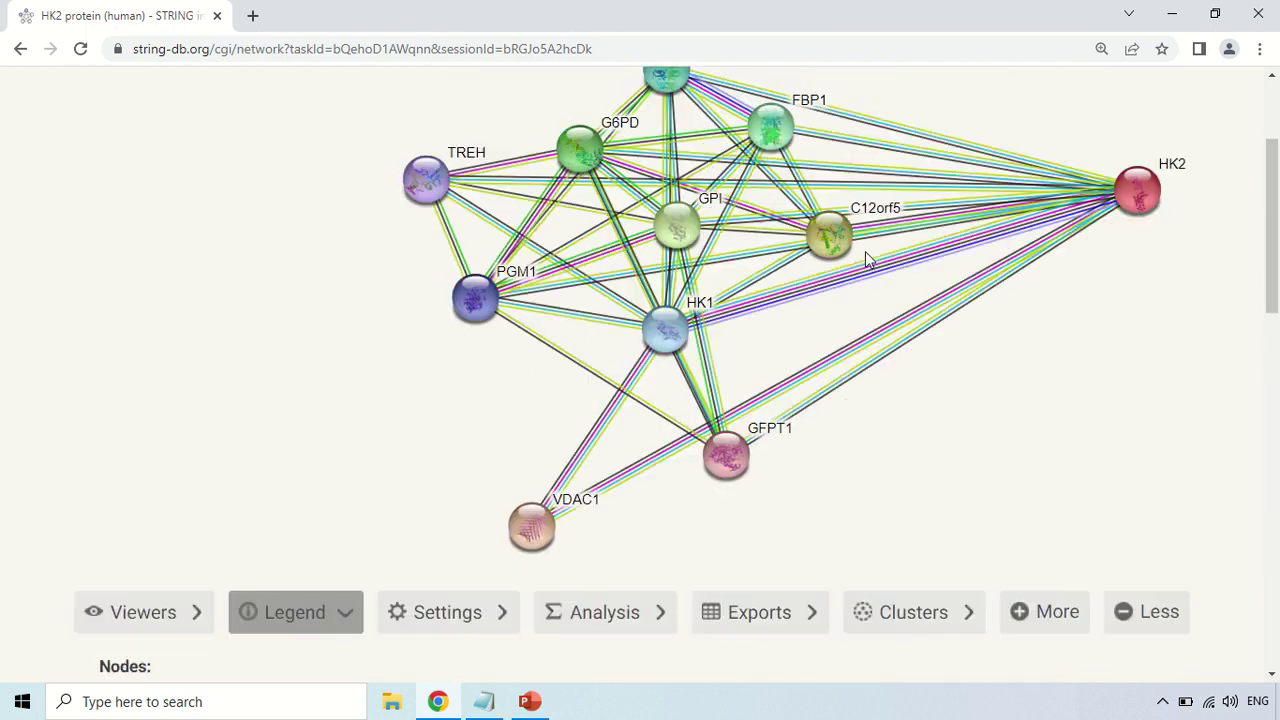
click(210, 128)
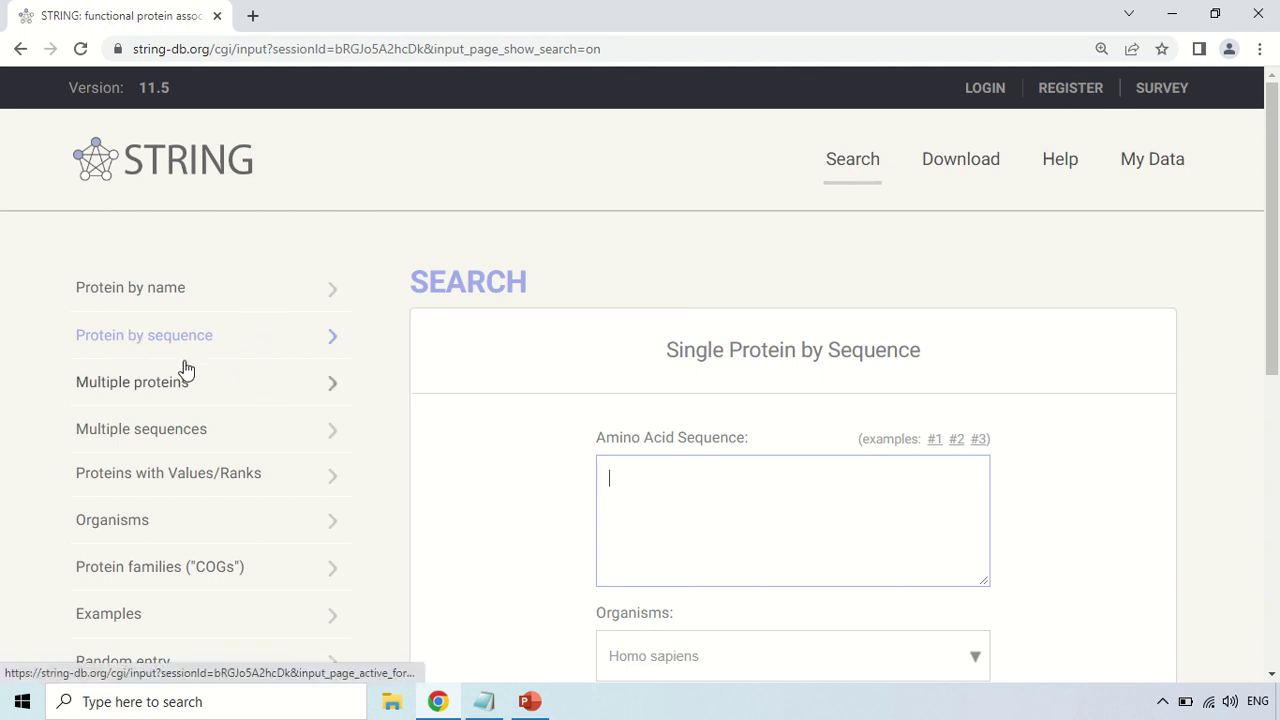
scroll(182, 368, down, 1)
scroll(180, 366, up, 1)
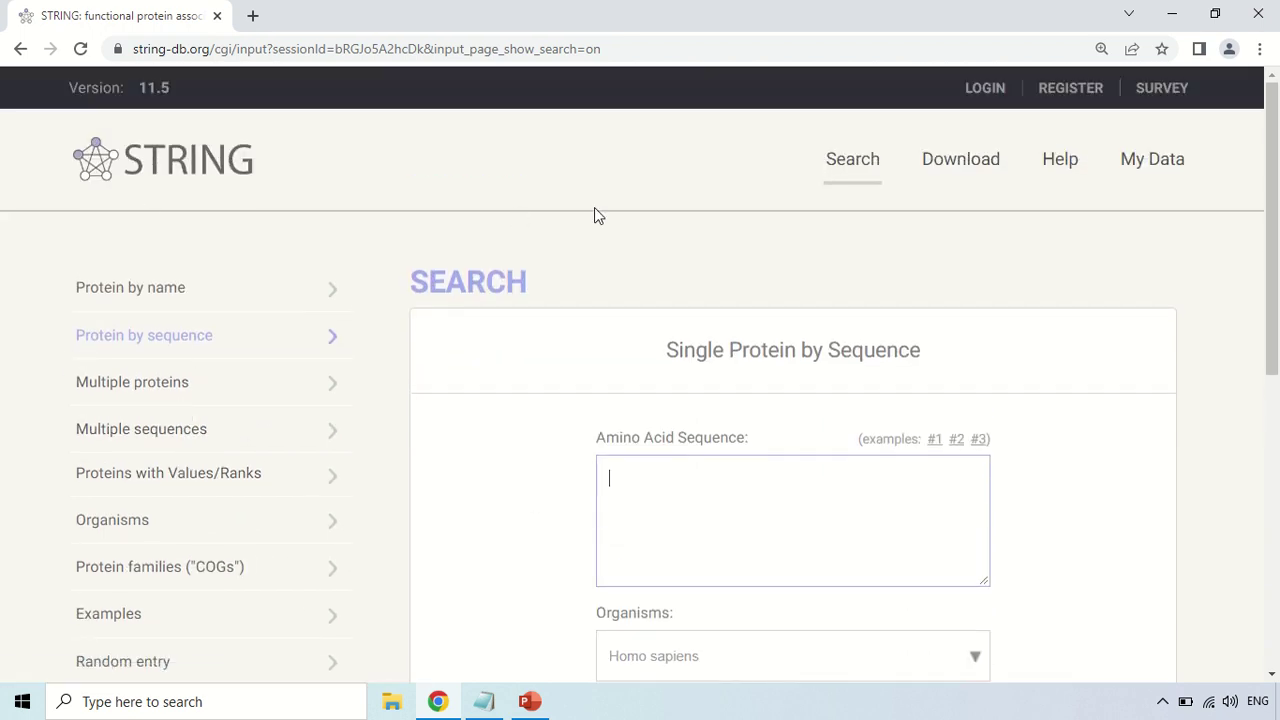